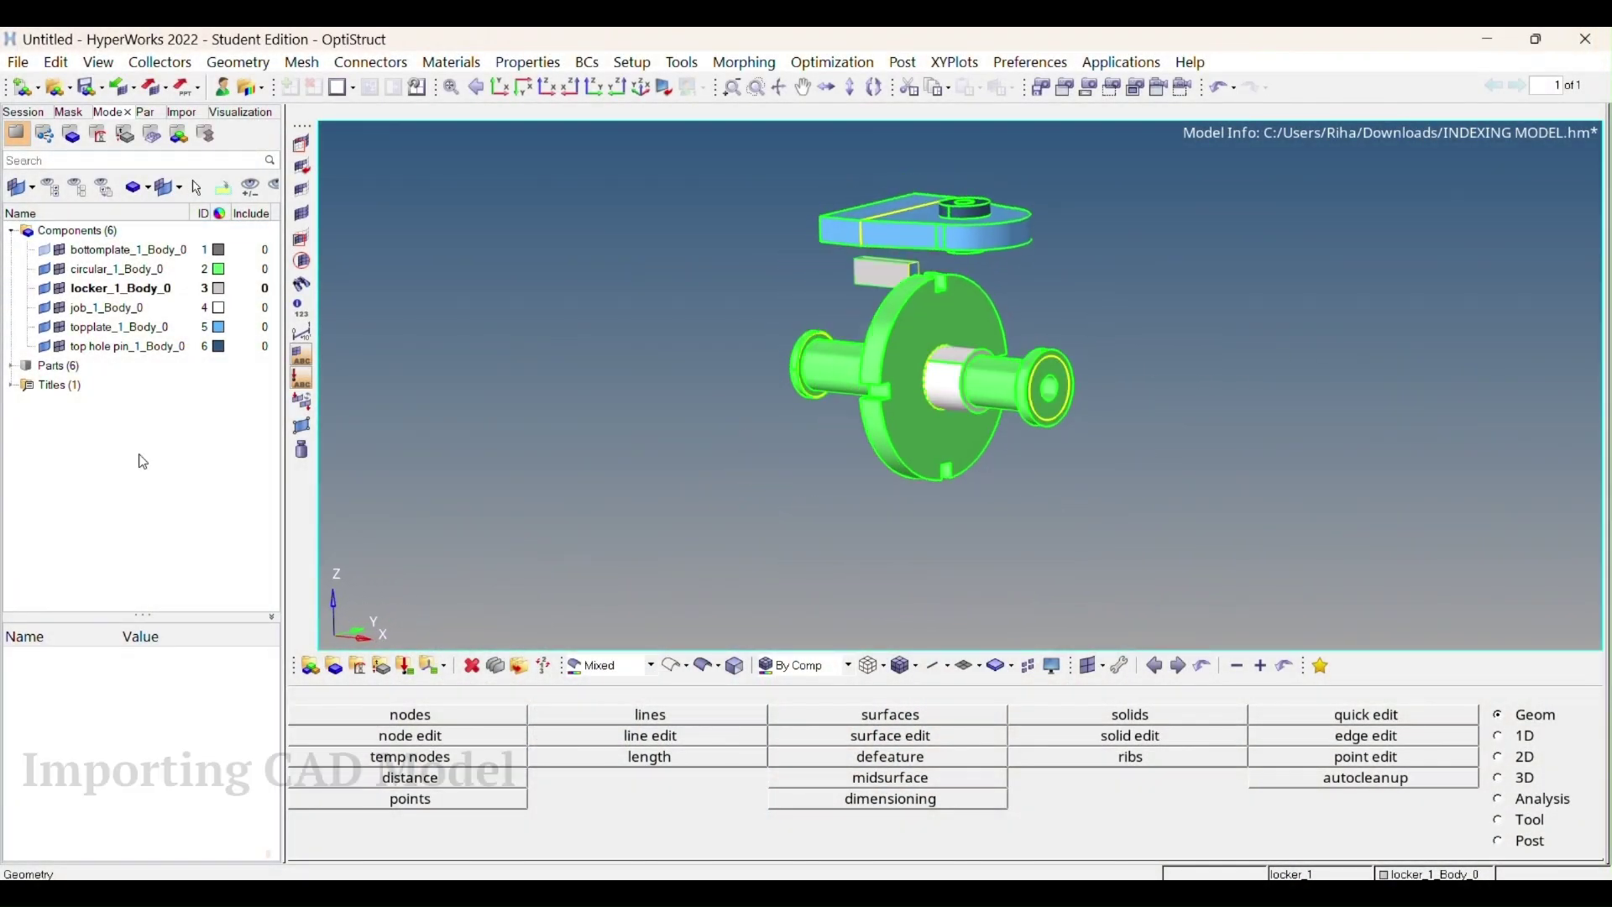
Create a 'plate' component, move the disc solid into it, and hide it
click(360, 261)
text(plate)
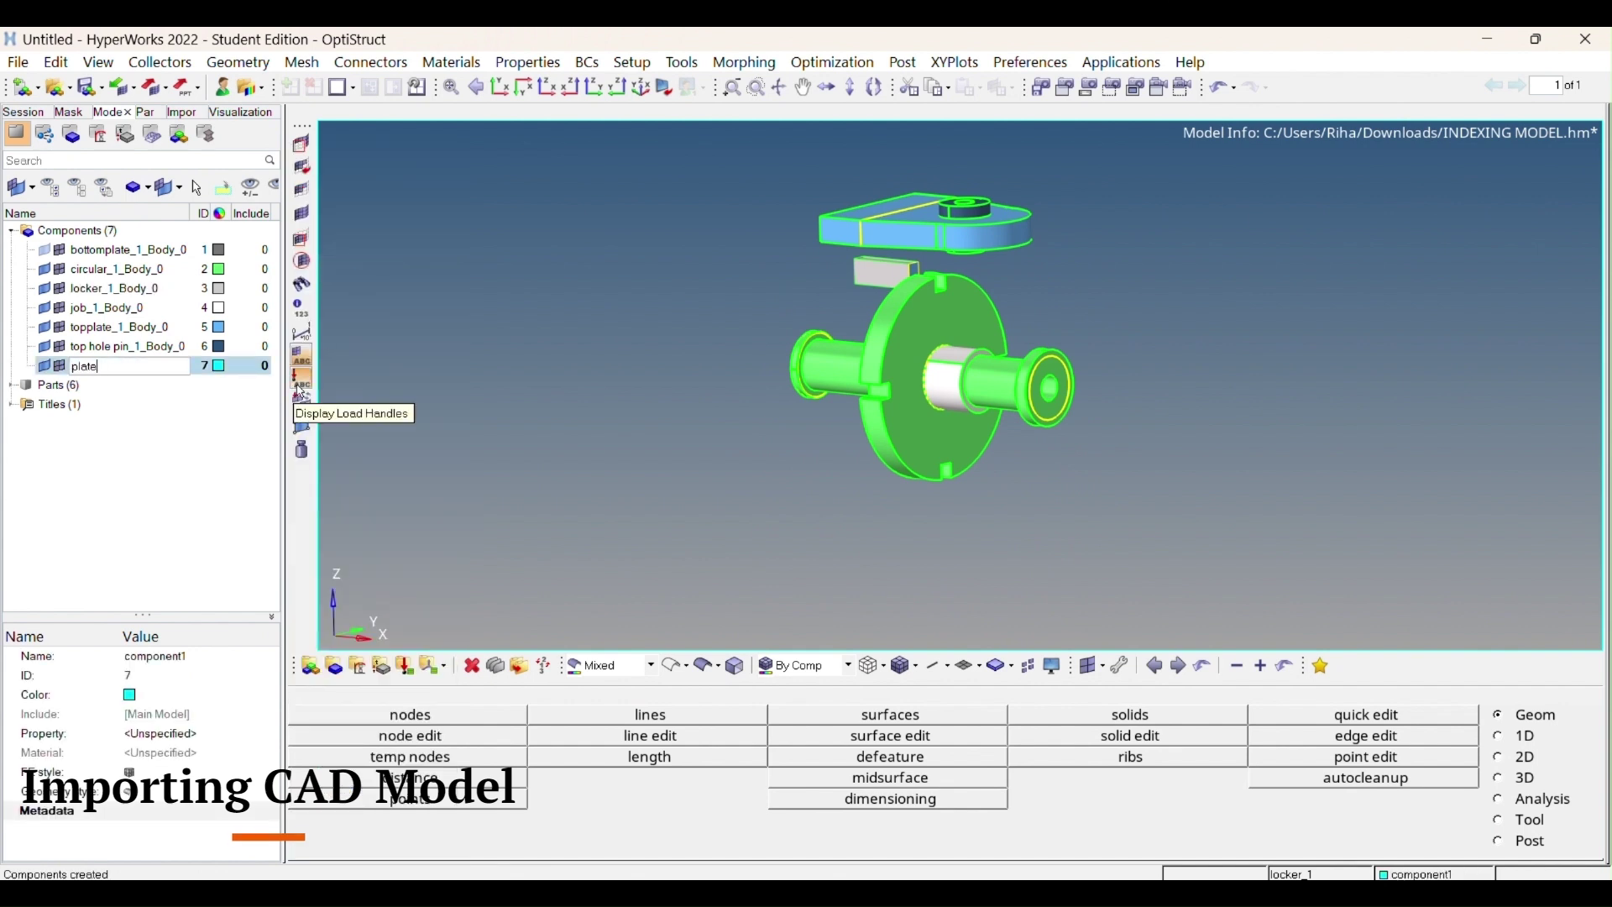
key(Return)
key(shift+F11)
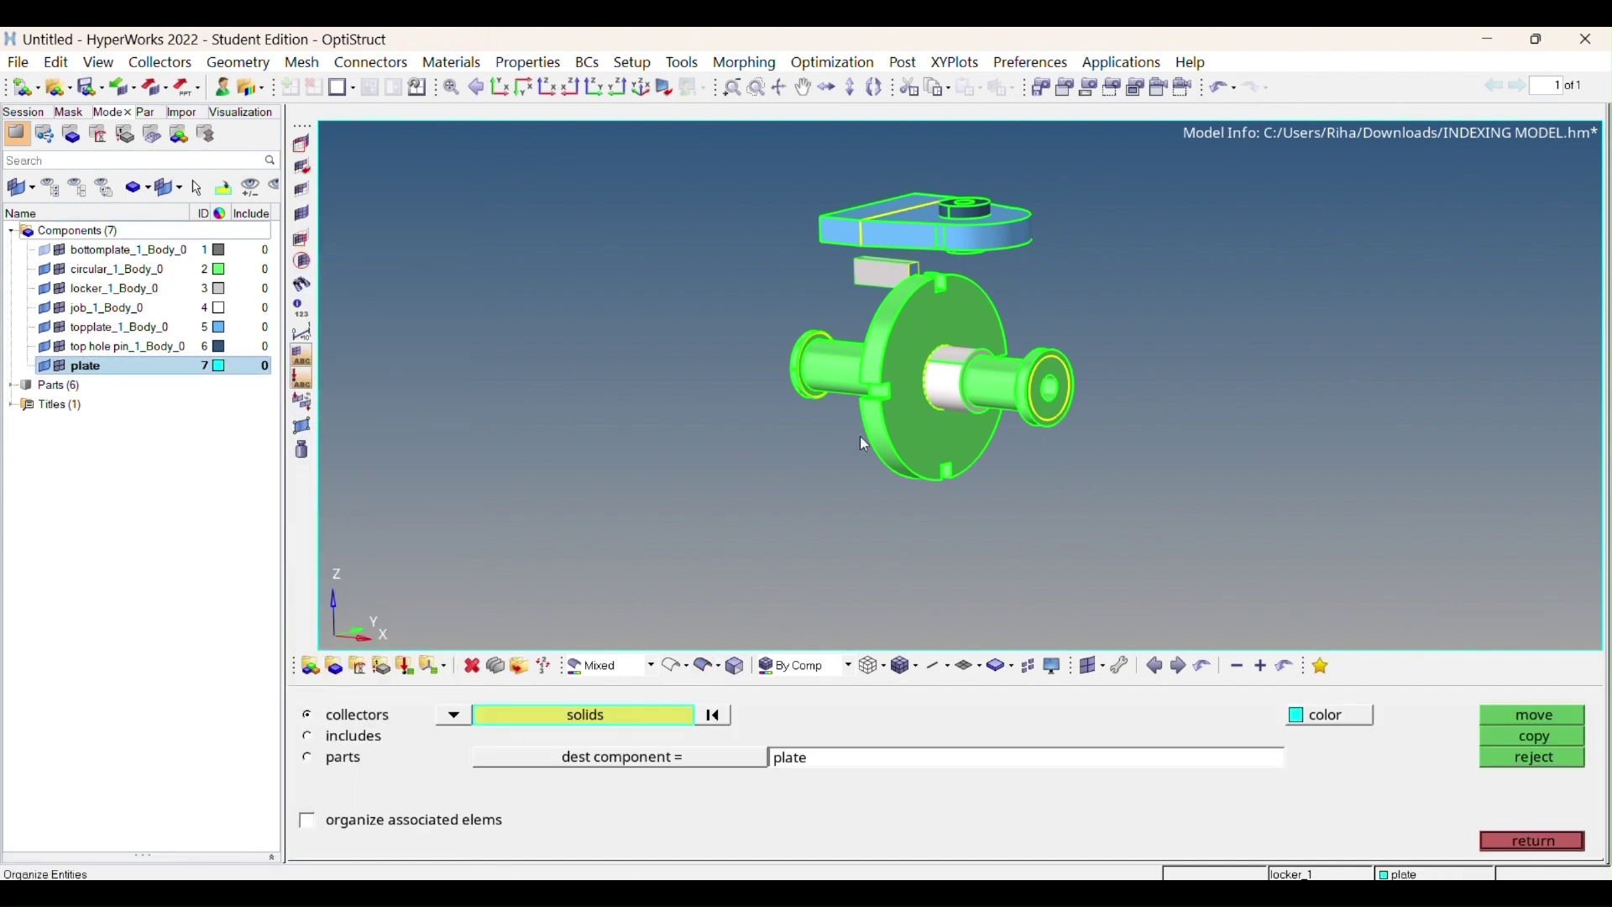
click(923, 435)
click(1533, 715)
click(1531, 840)
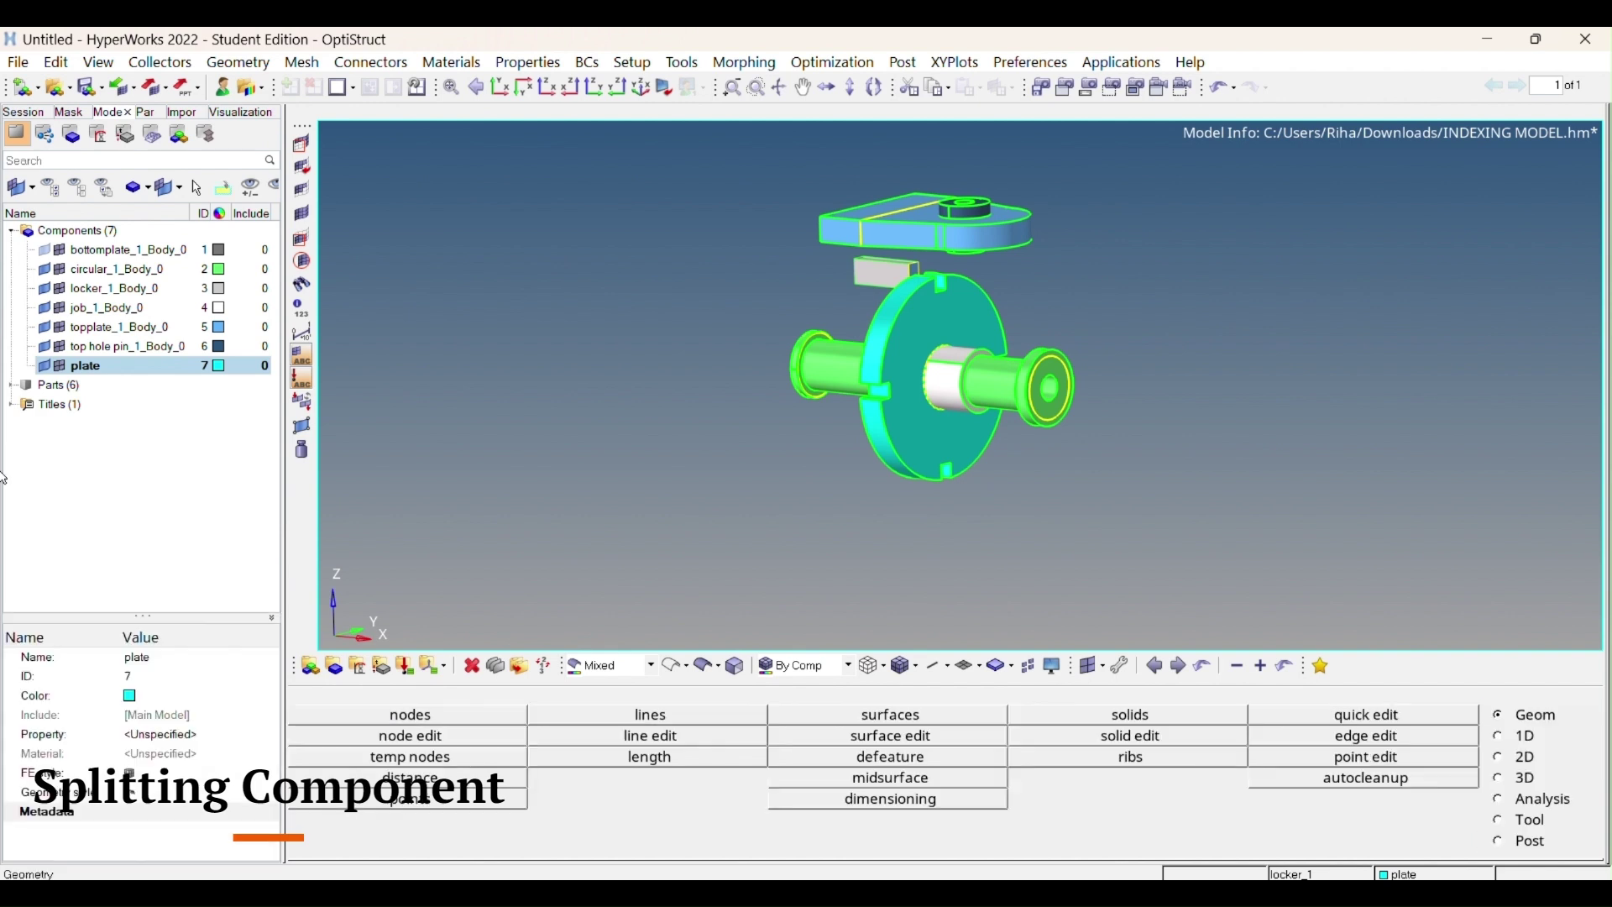
click(45, 365)
Create a 'side ring' component and move the side ring solid into it
right_click(185, 494)
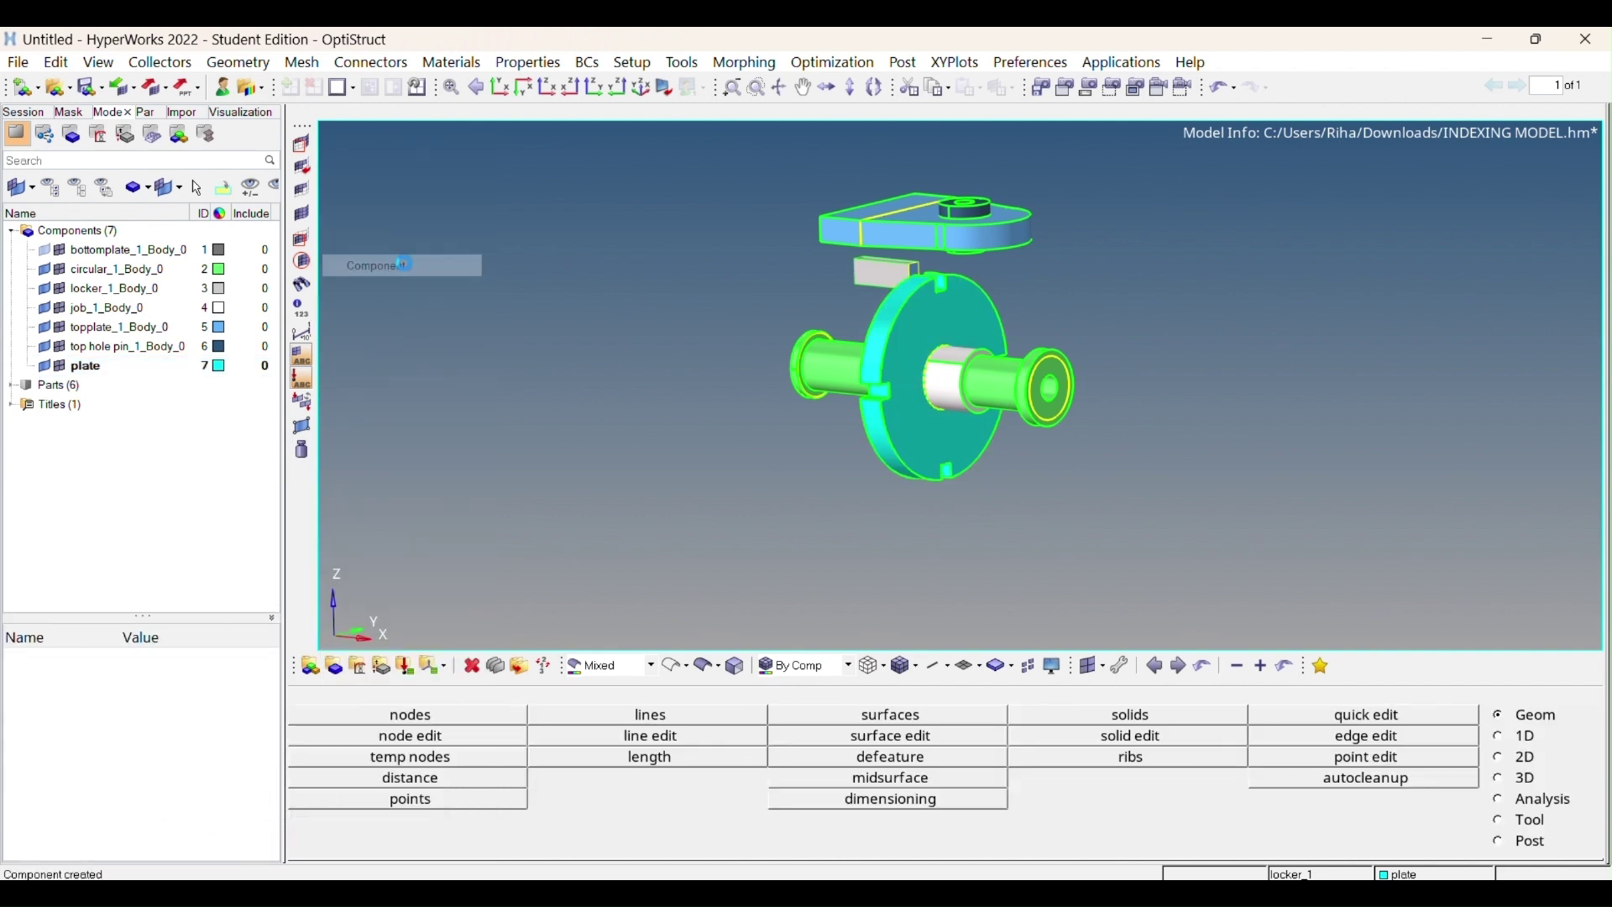
click(397, 268)
text(side ring)
key(Return)
key(shift+F11)
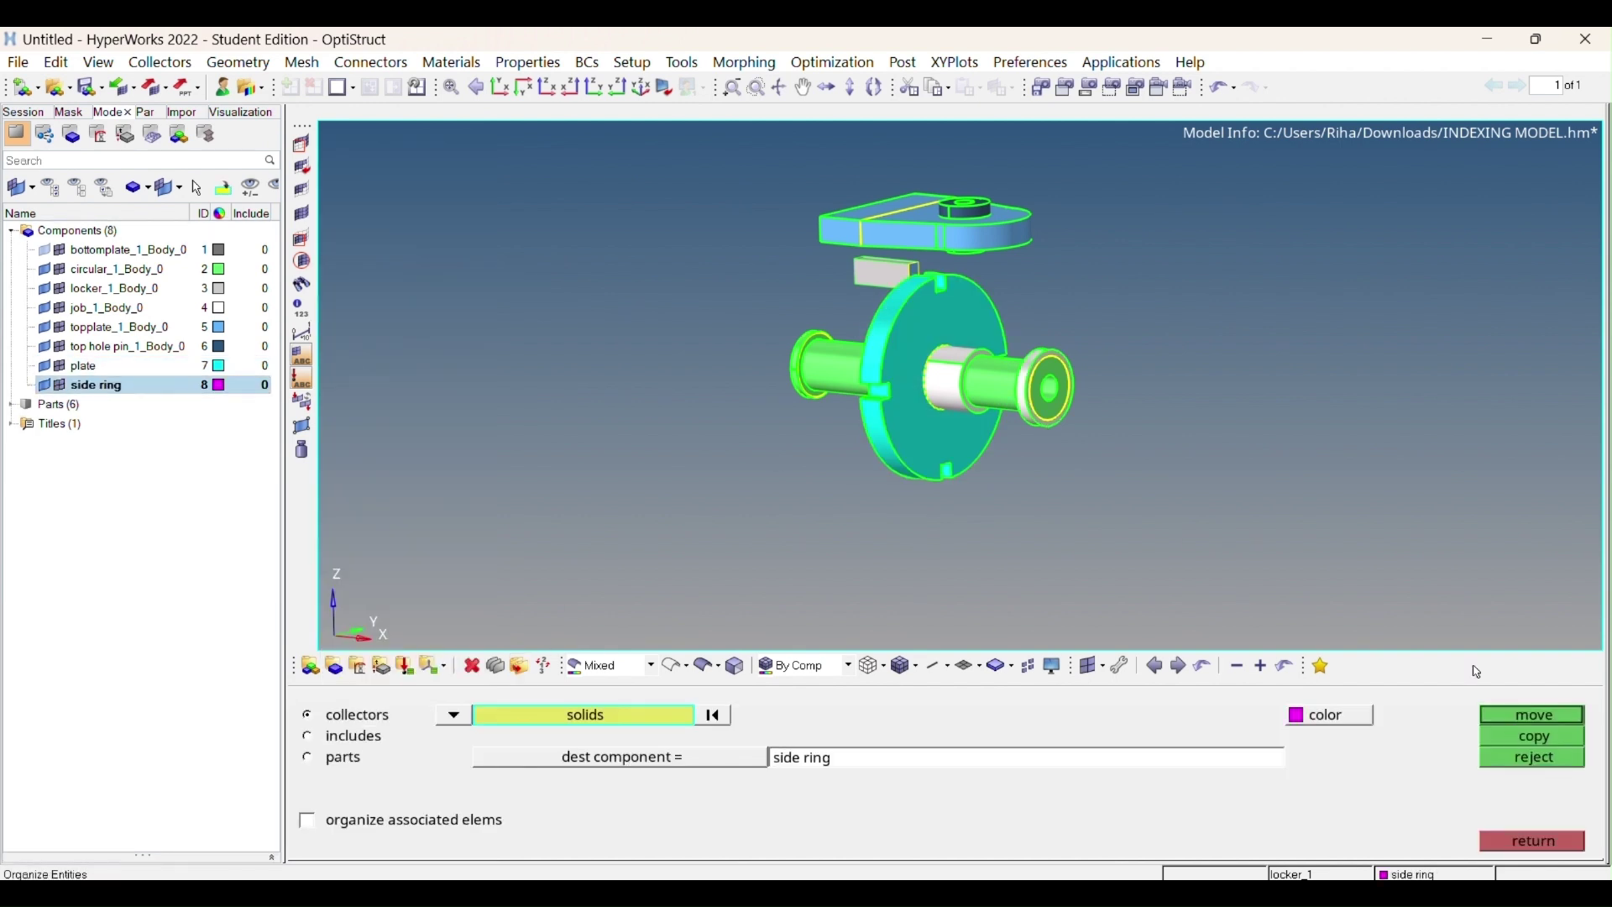
click(1531, 840)
Create an 'end ring' component and move the end ring solid into it
right_click(91, 384)
click(399, 261)
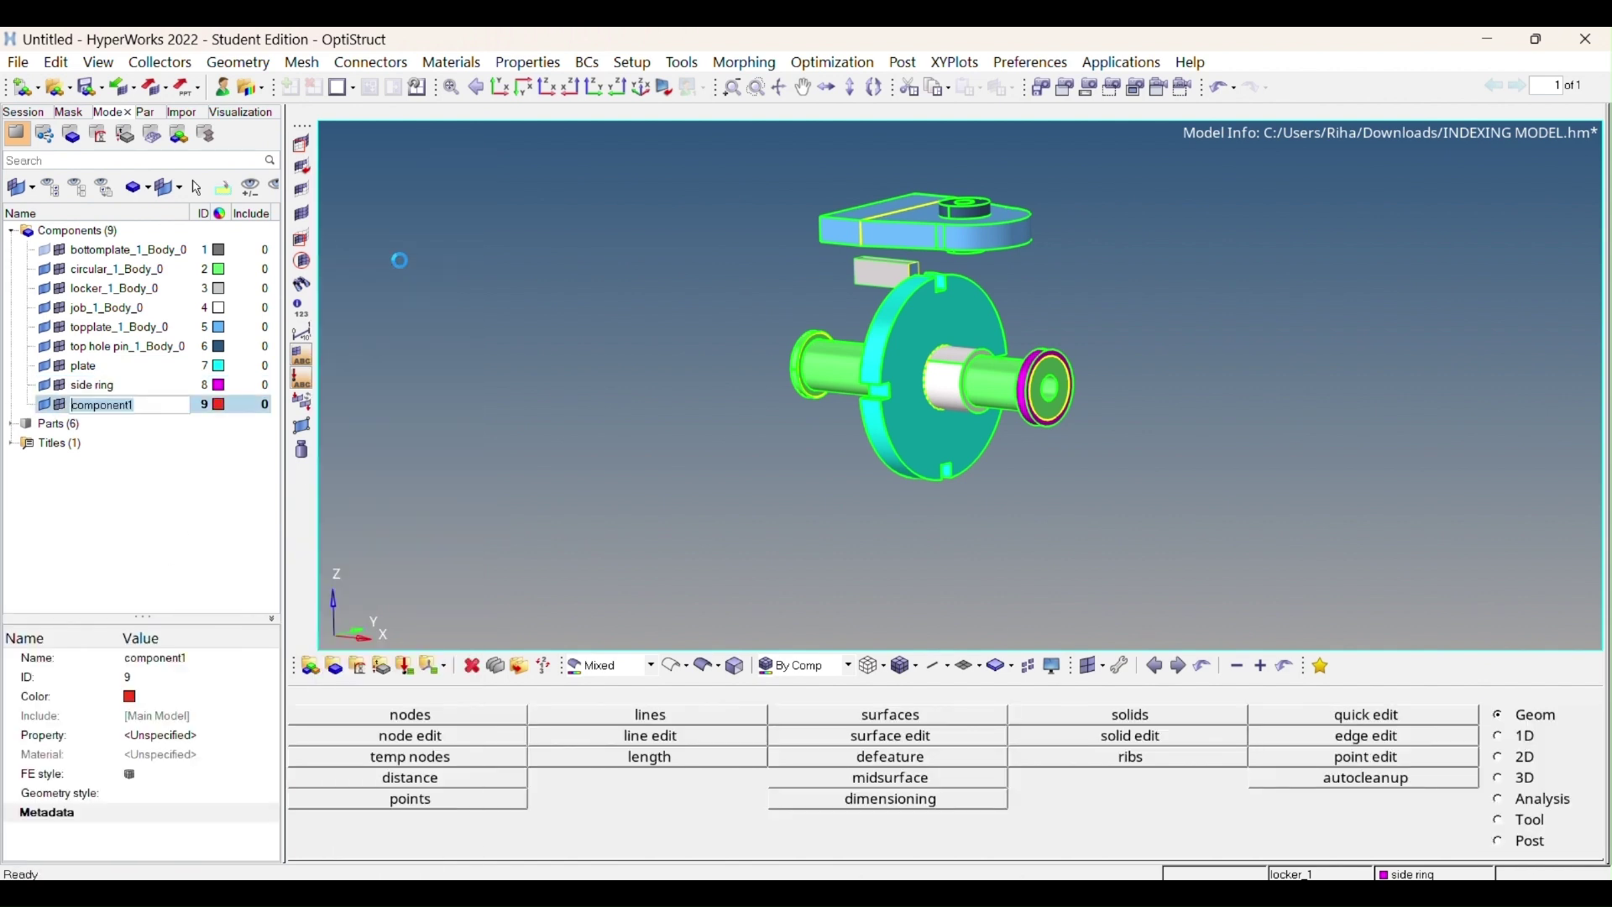
text(g)
key(Return)
key(shift+F11)
click(1532, 841)
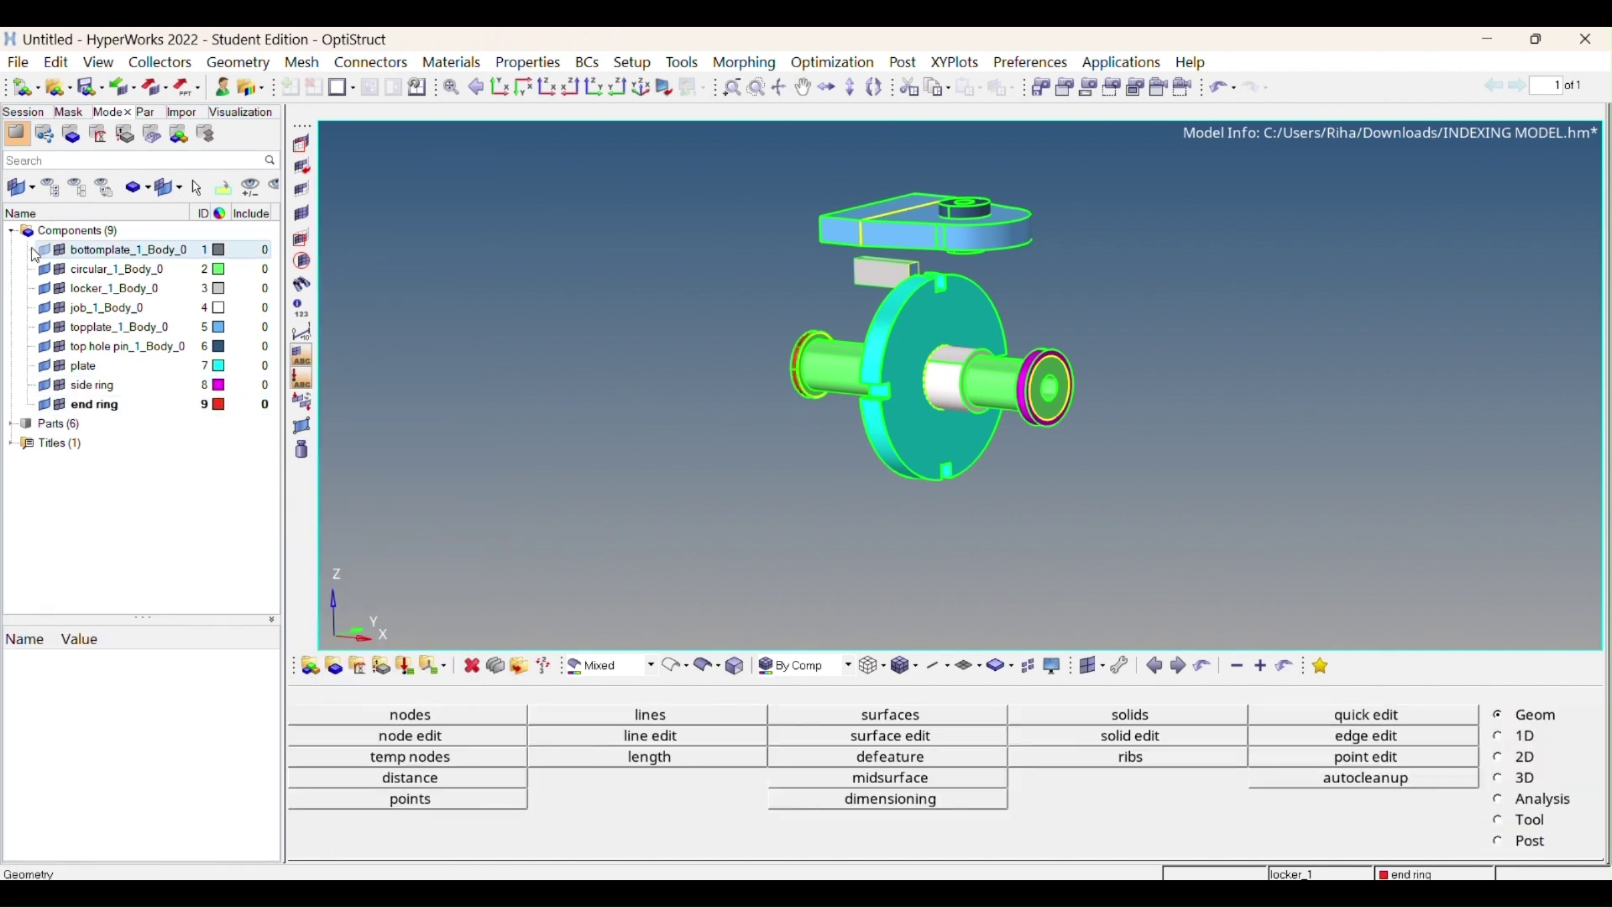
click(1126, 736)
click(1532, 715)
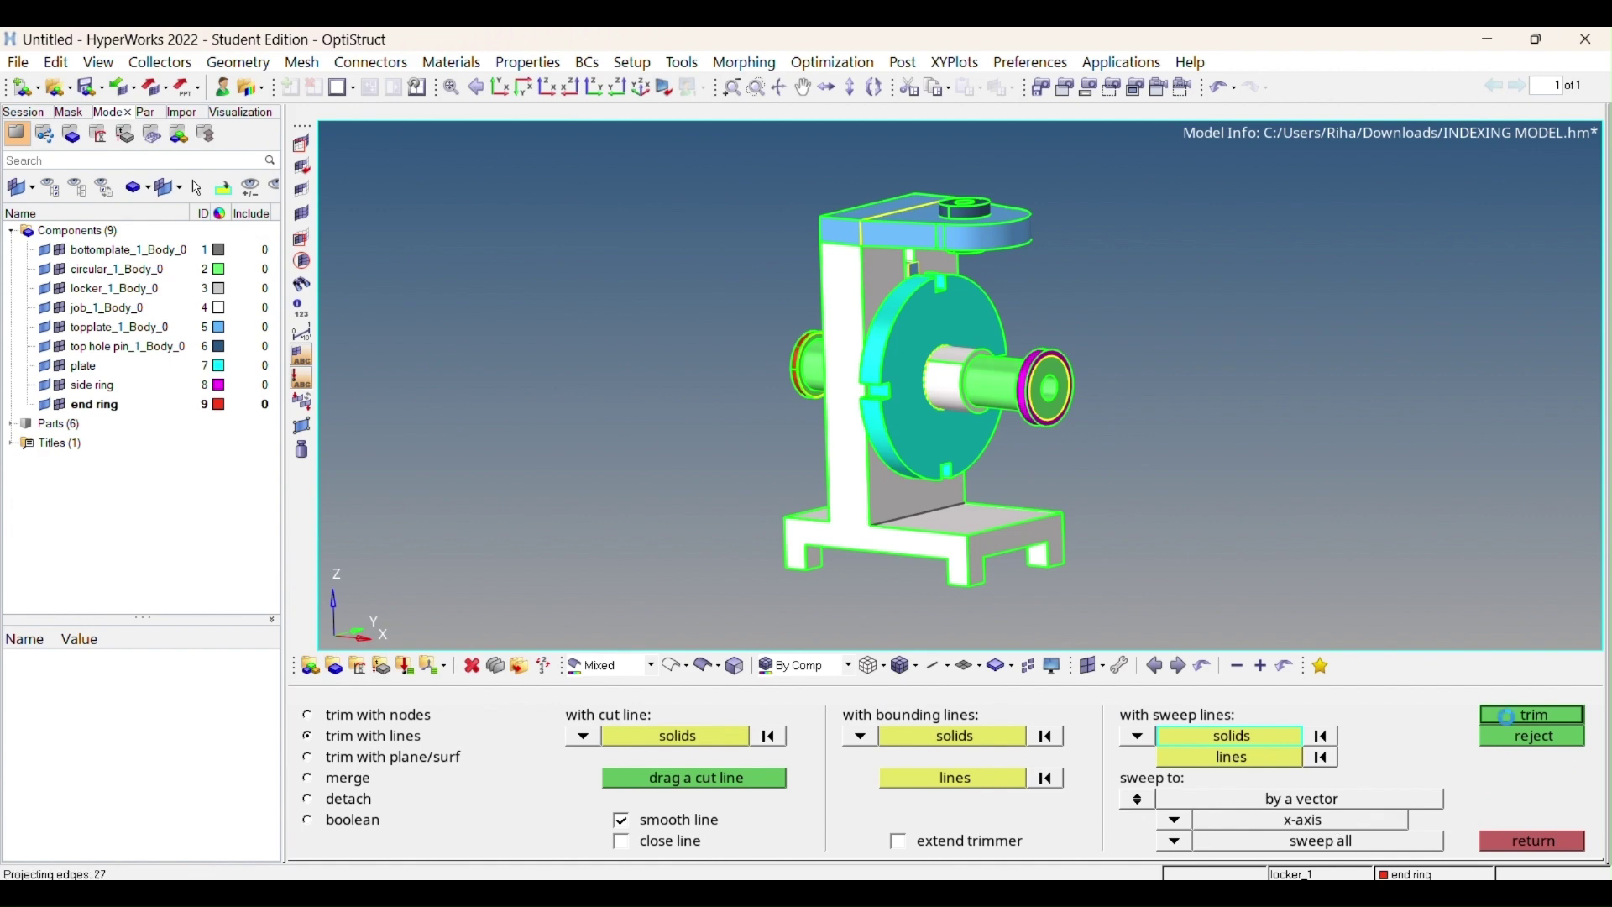
click(1531, 841)
Create a 'bottom plate' component and move the base solid into it
right_click(50, 536)
click(268, 266)
text(bottom ple)
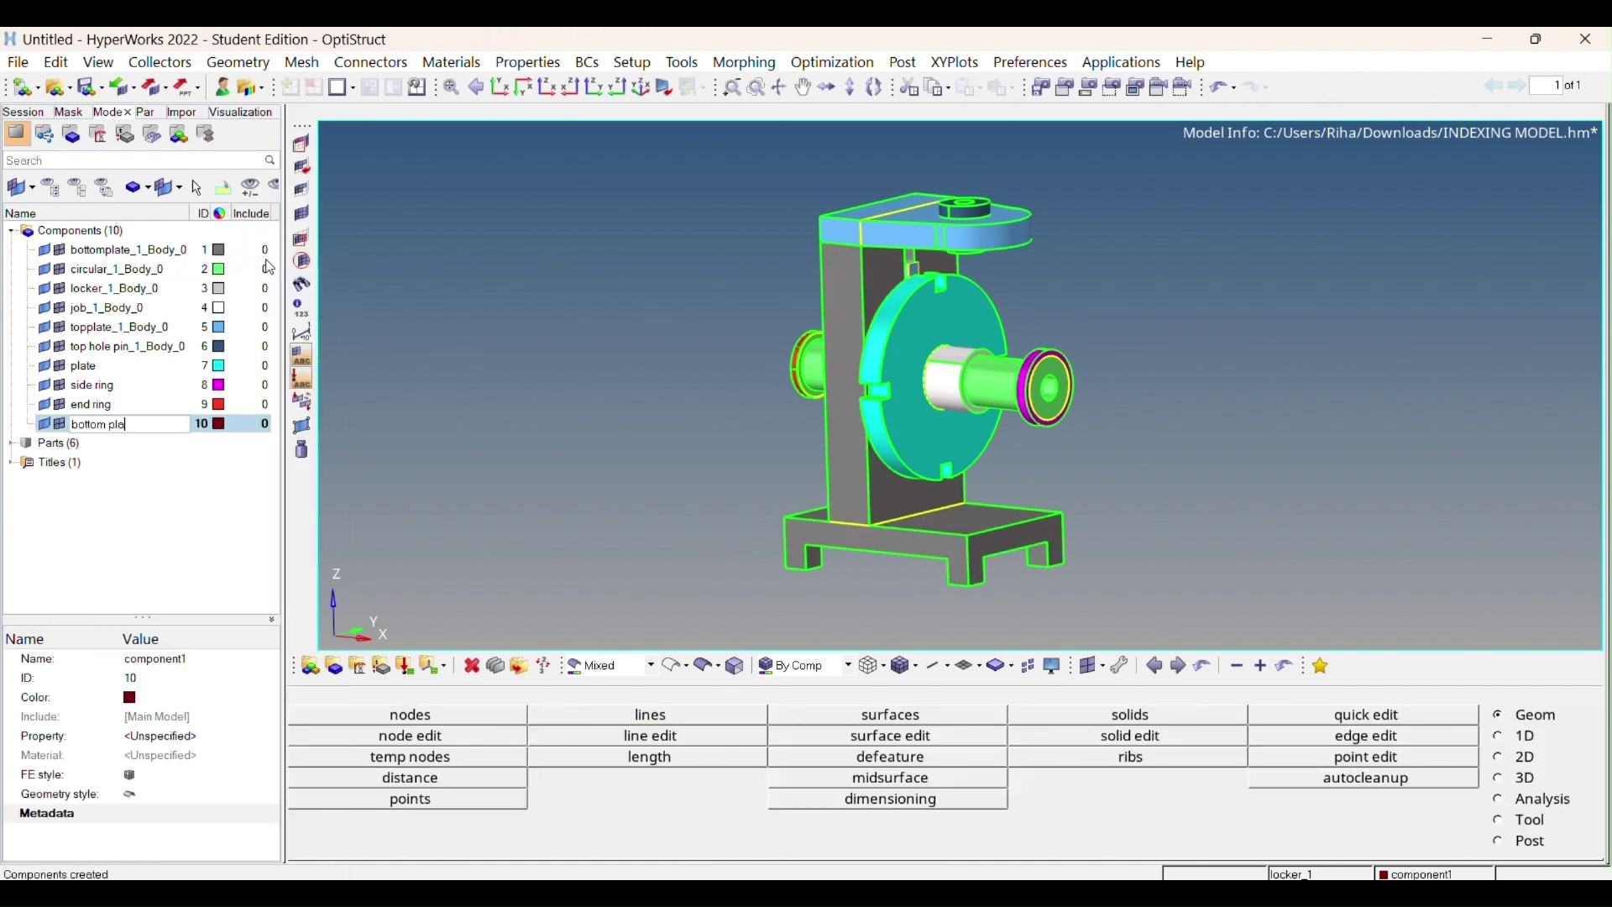
text(te)
key(Return)
key(shift+F11)
click(918, 541)
click(1531, 715)
click(1531, 840)
Trim the legs off the base solid with lines swept along y
click(1130, 736)
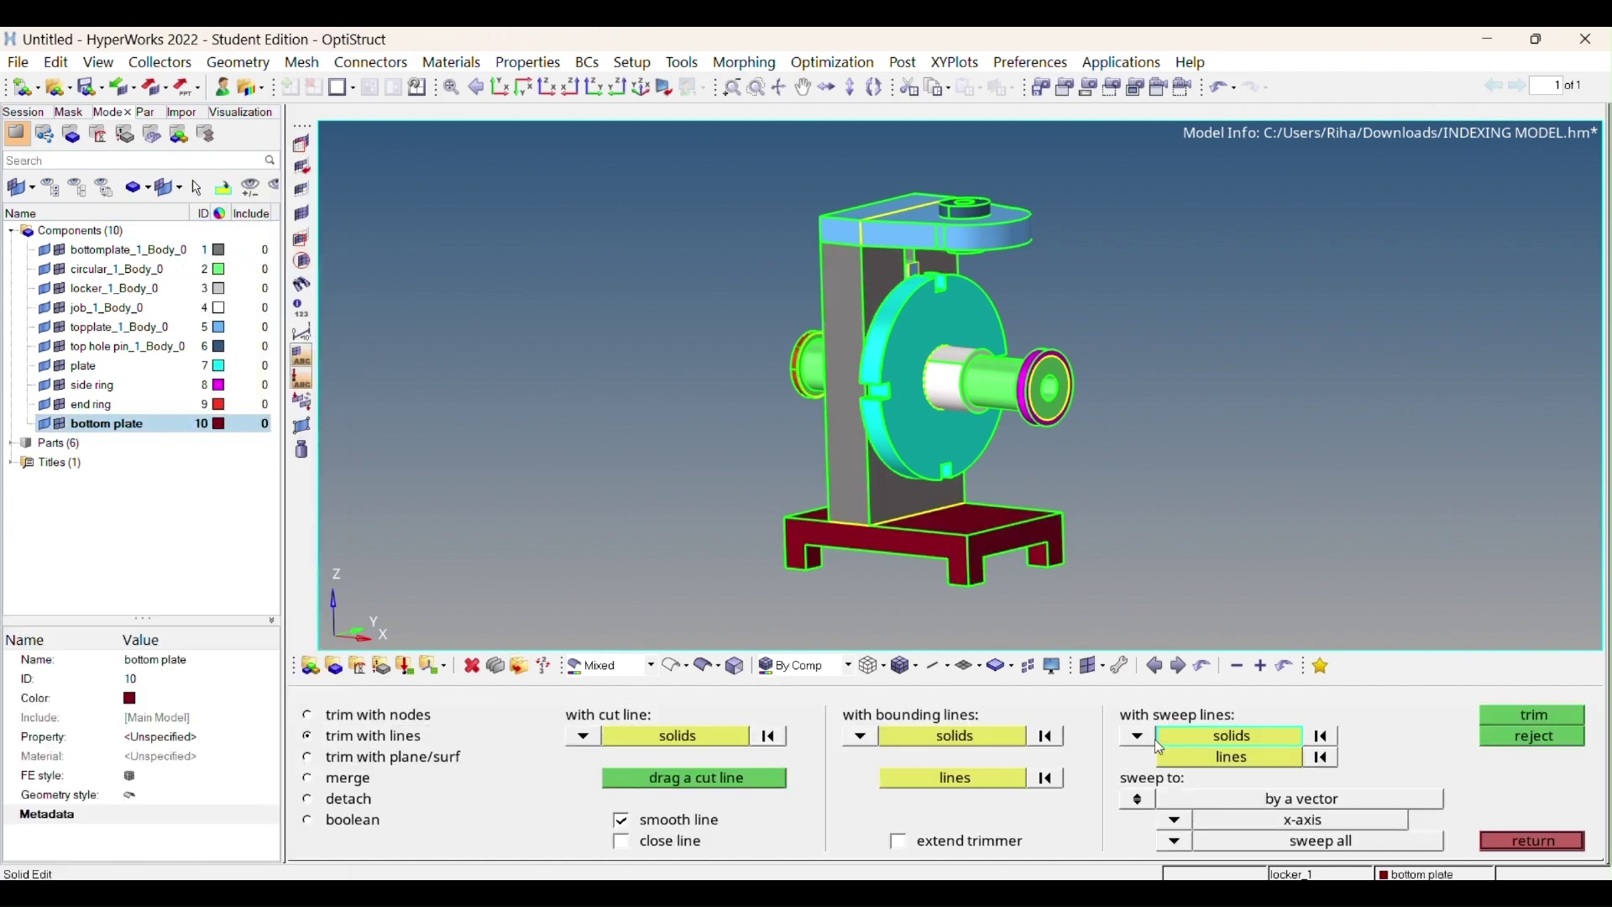
click(958, 548)
click(1173, 819)
click(1101, 783)
click(1532, 715)
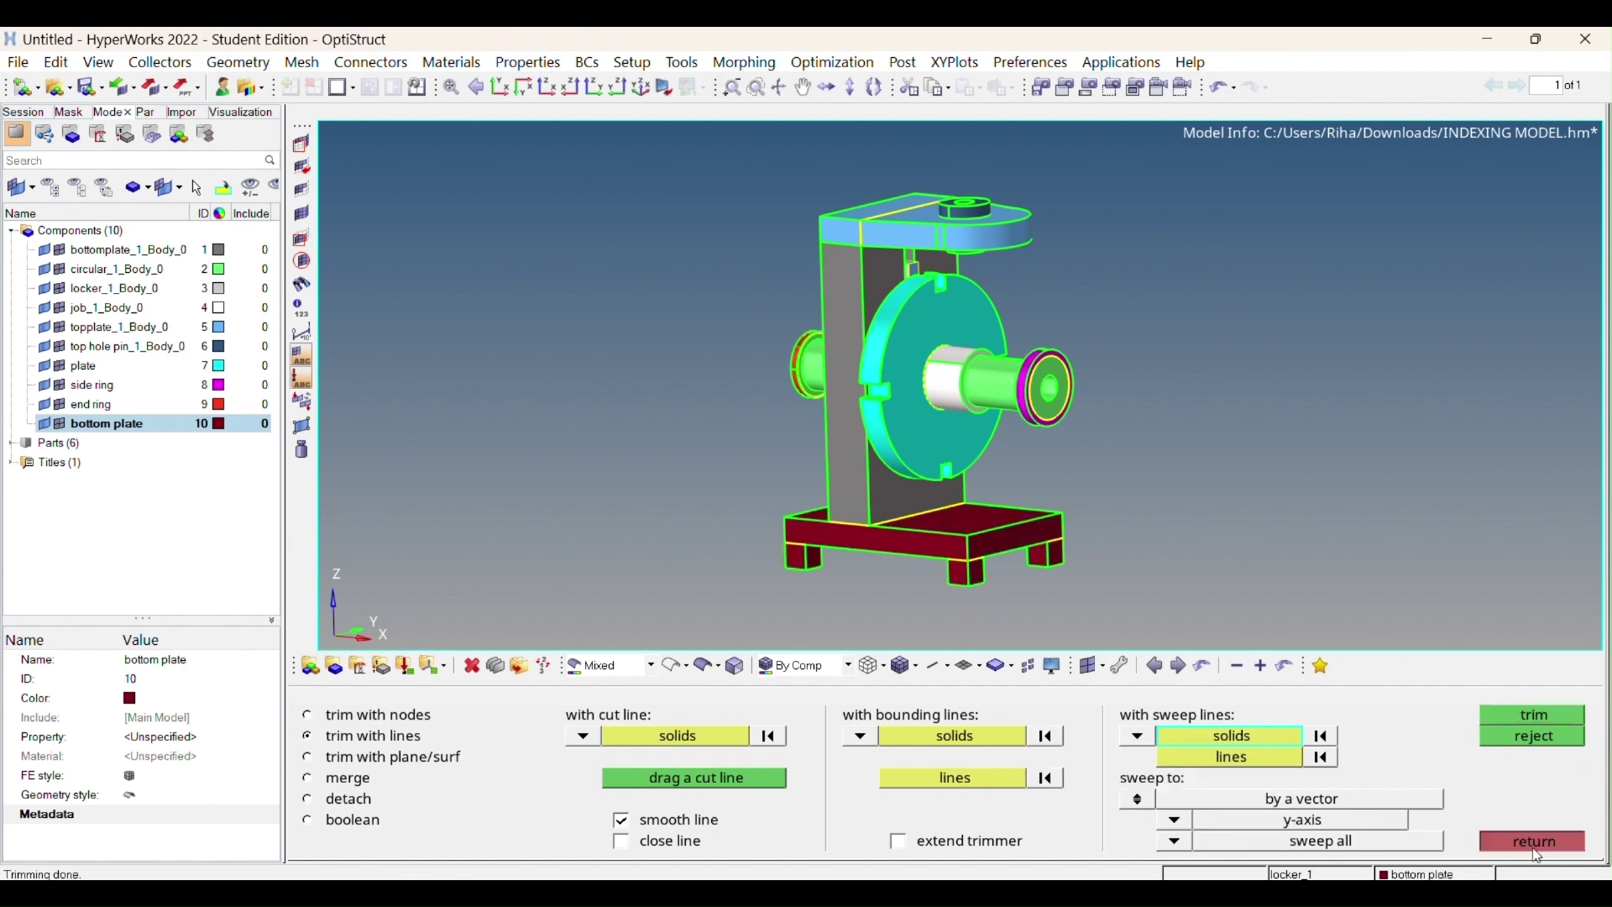
click(1532, 839)
Create a 'legs' component and move the four leg solids into it
right_click(170, 536)
click(384, 264)
text(legs)
key(Return)
key(shift+F11)
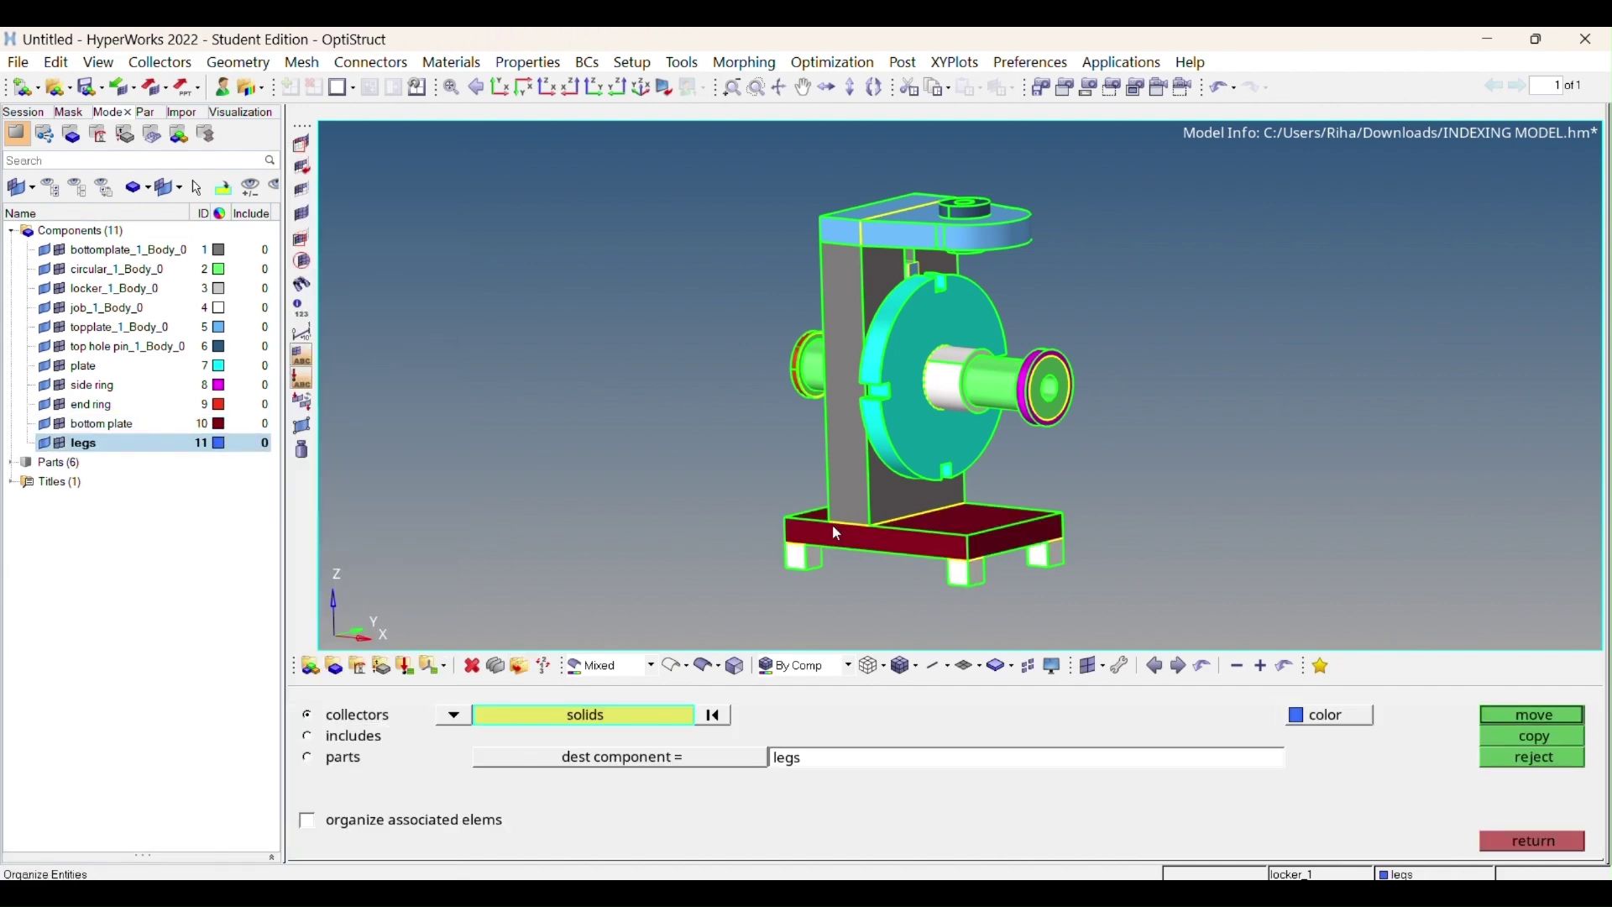
ctrl+drag(834, 532, 882, 479)
click(1532, 714)
click(1532, 839)
Colour solids by mappability and orbit toward a frontal view to inspect the split parts
click(650, 666)
click(618, 756)
ctrl+drag(882, 378, 836, 268)
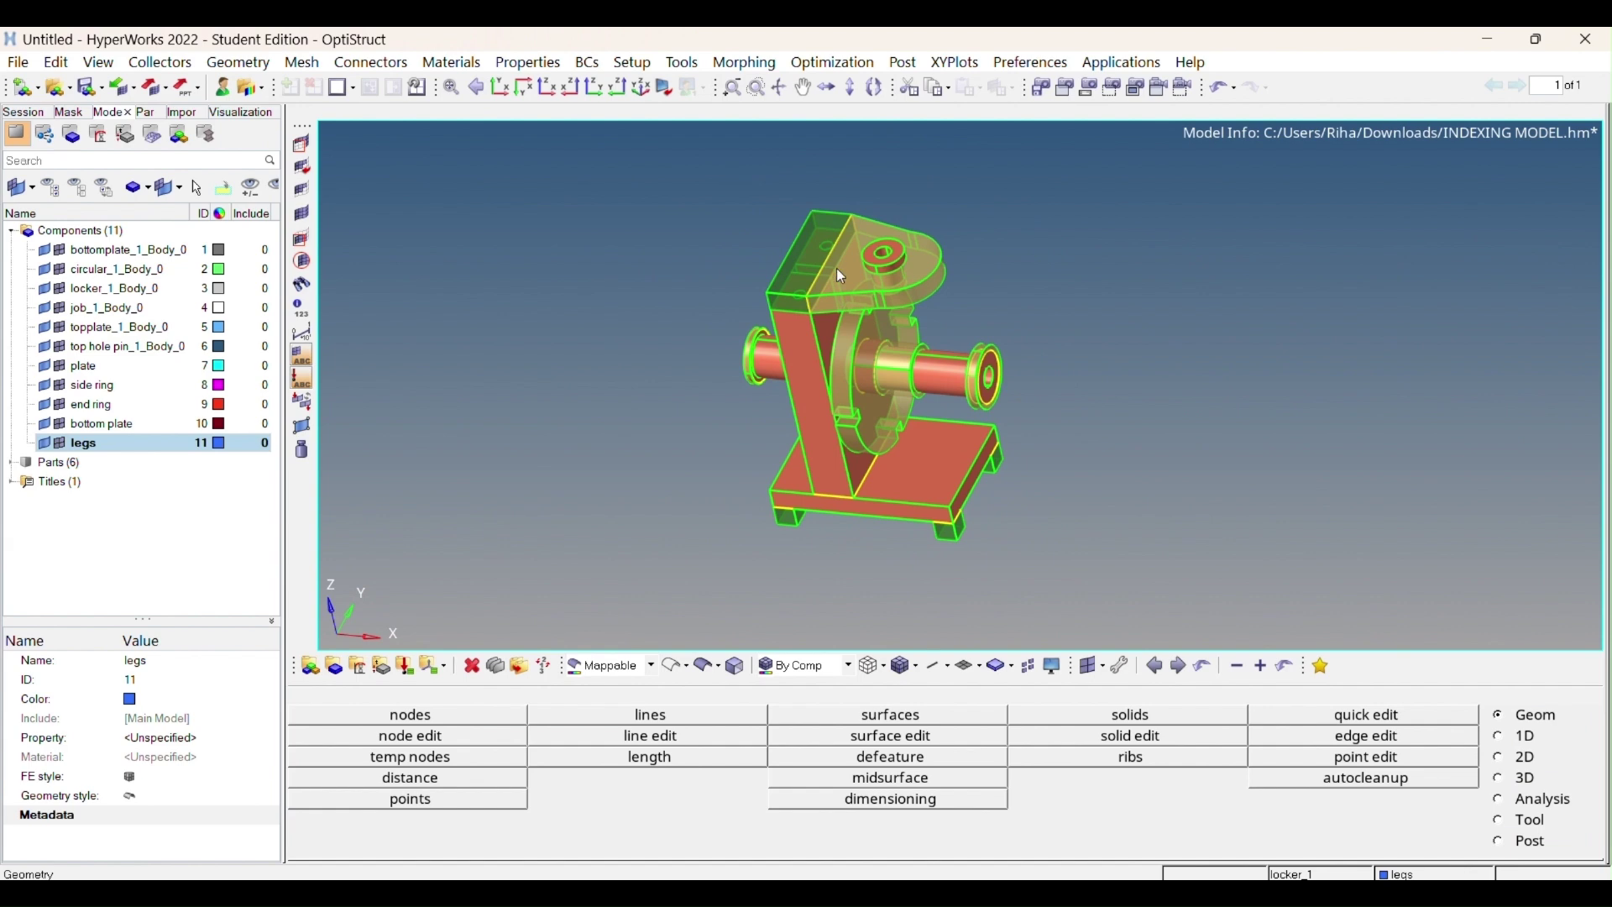
ctrl+drag(714, 386, 976, 419)
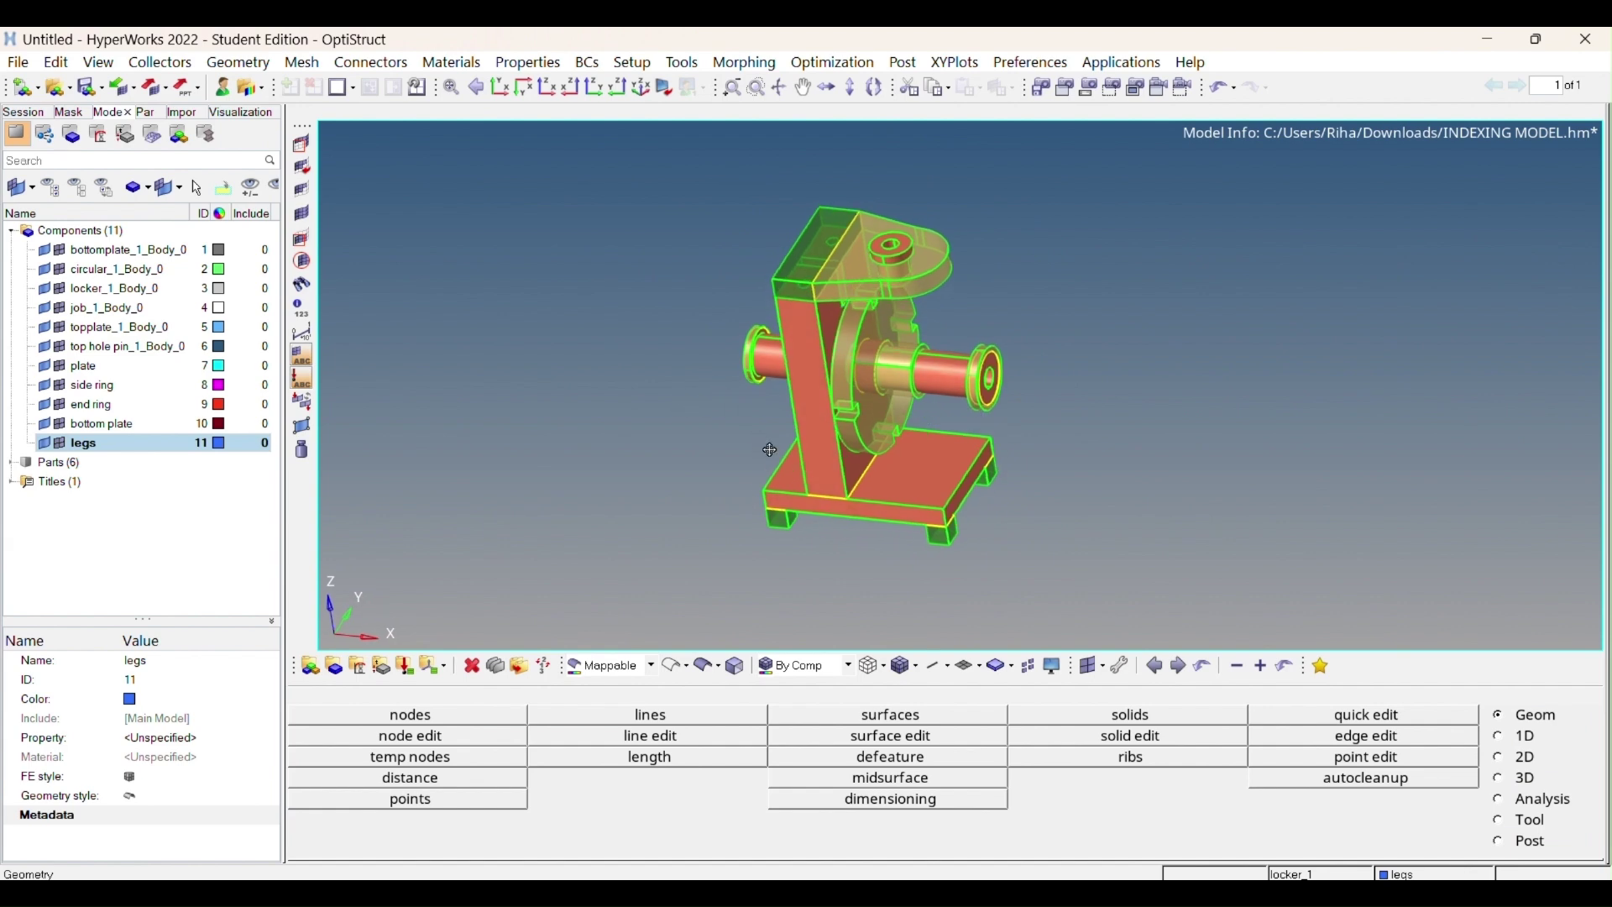
ctrl+drag(845, 451, 910, 449)
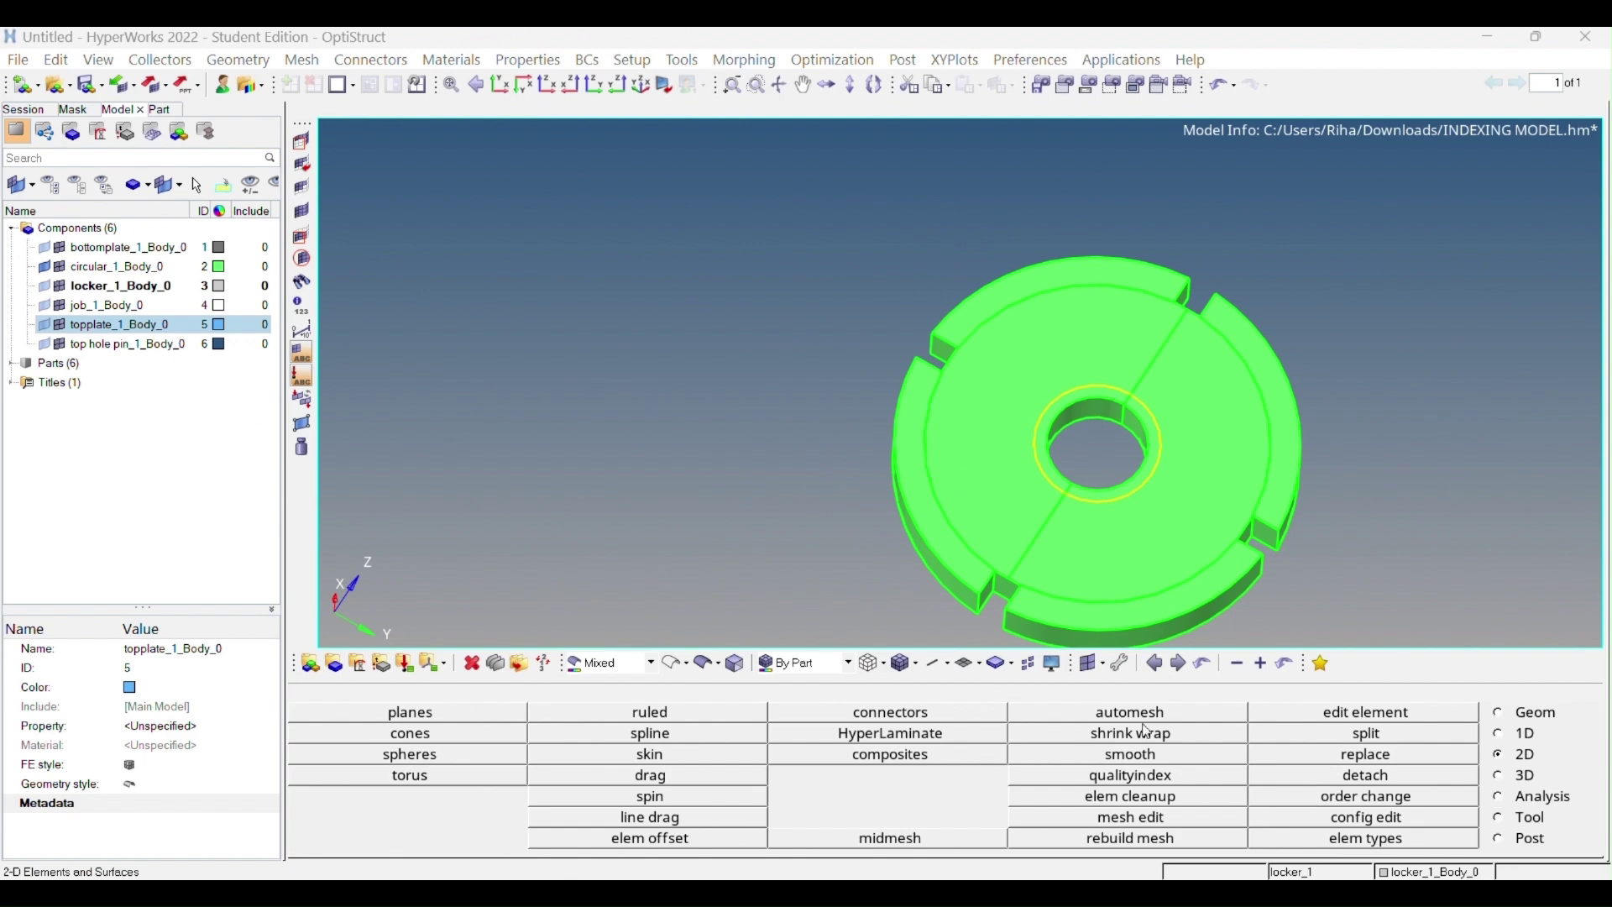
Quad-mesh the top ring's face surfaces, then remesh with edge densities raised to 30
click(1130, 713)
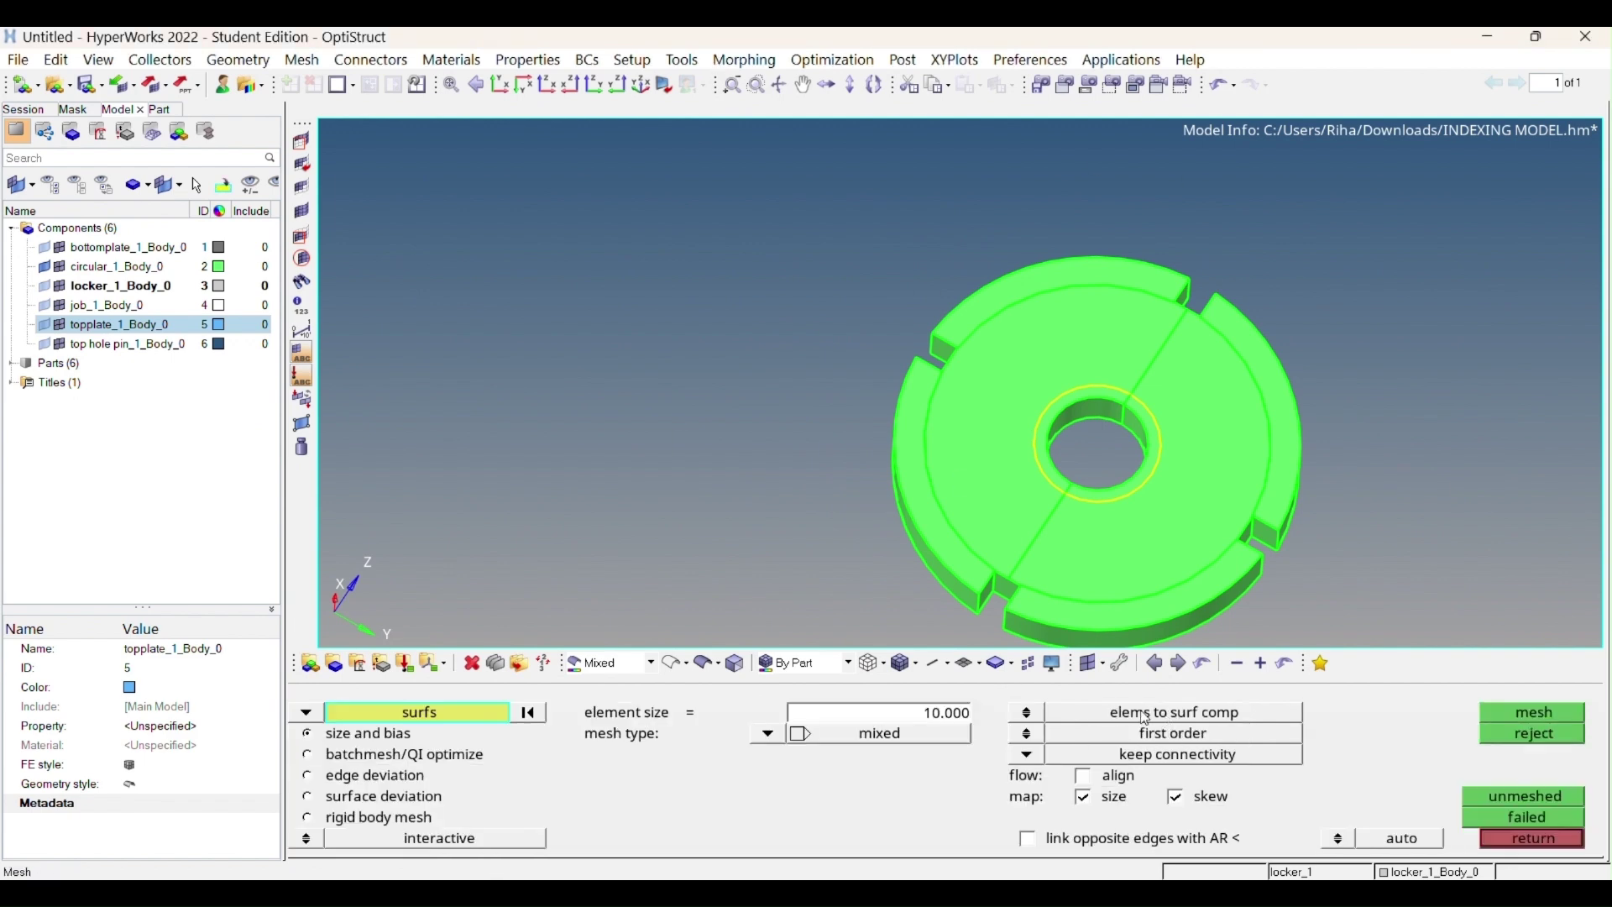
click(1214, 496)
click(1083, 505)
click(1042, 328)
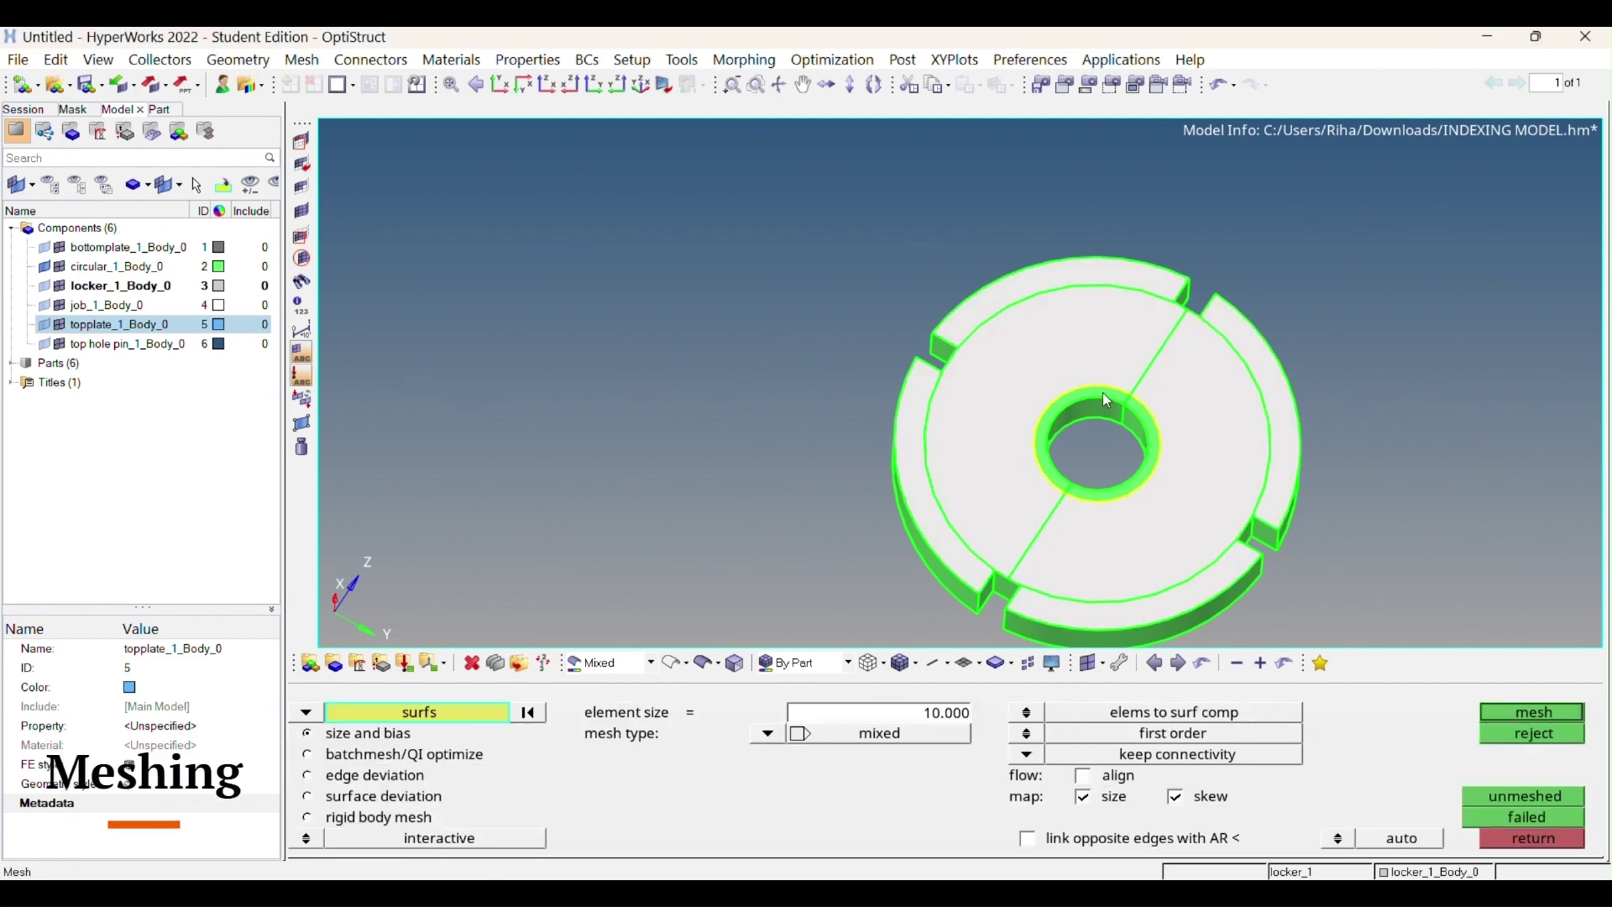
click(1500, 716)
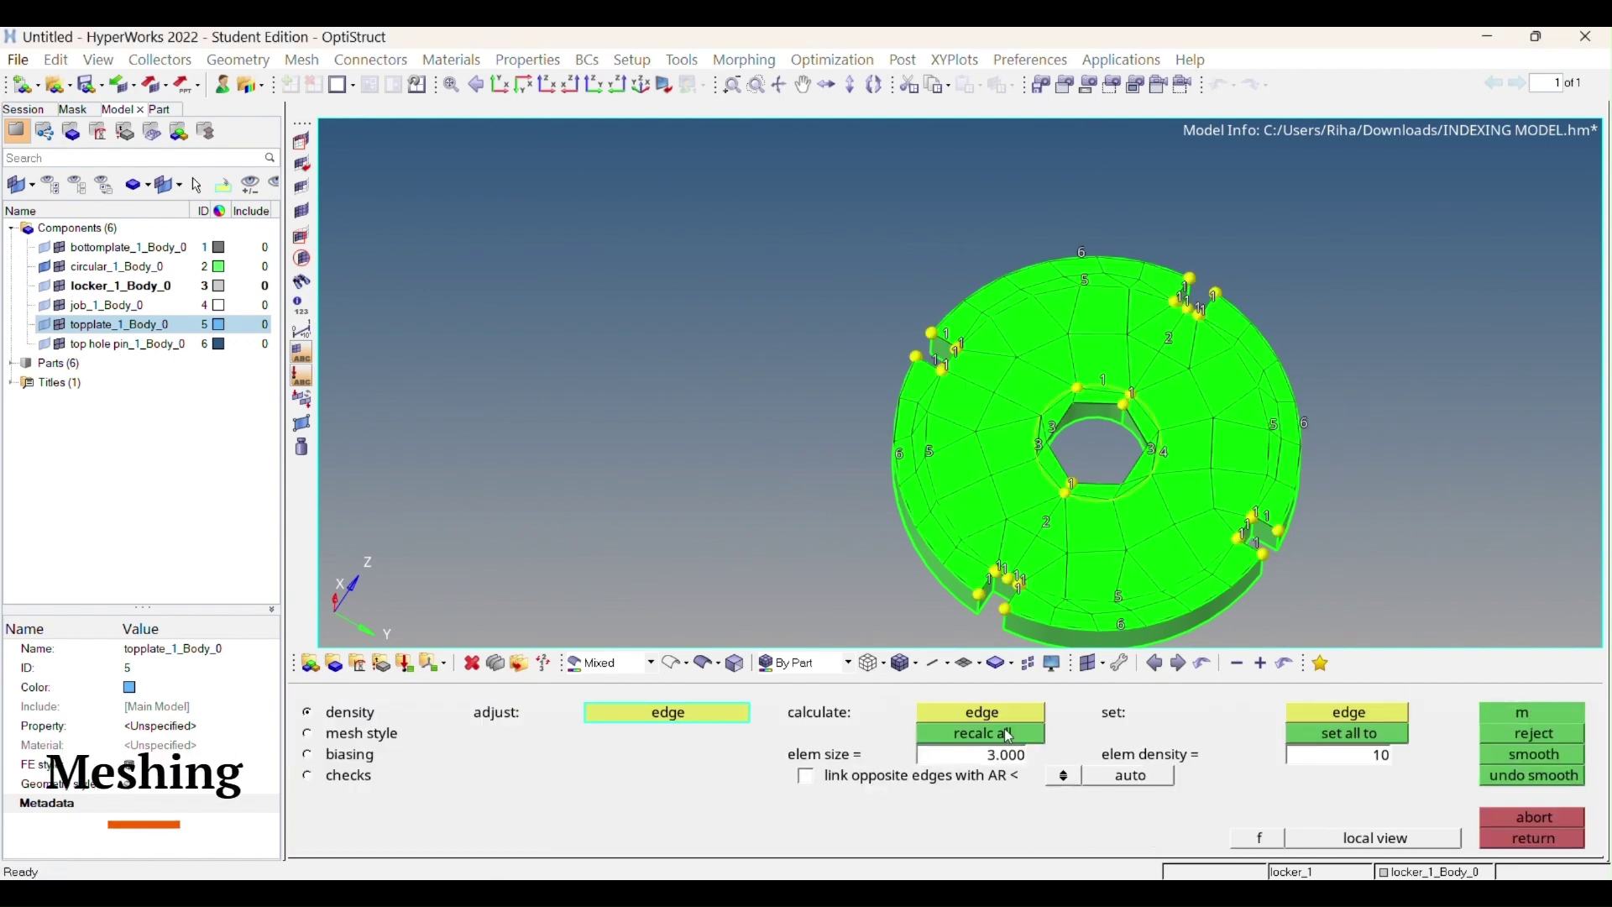
click(1007, 735)
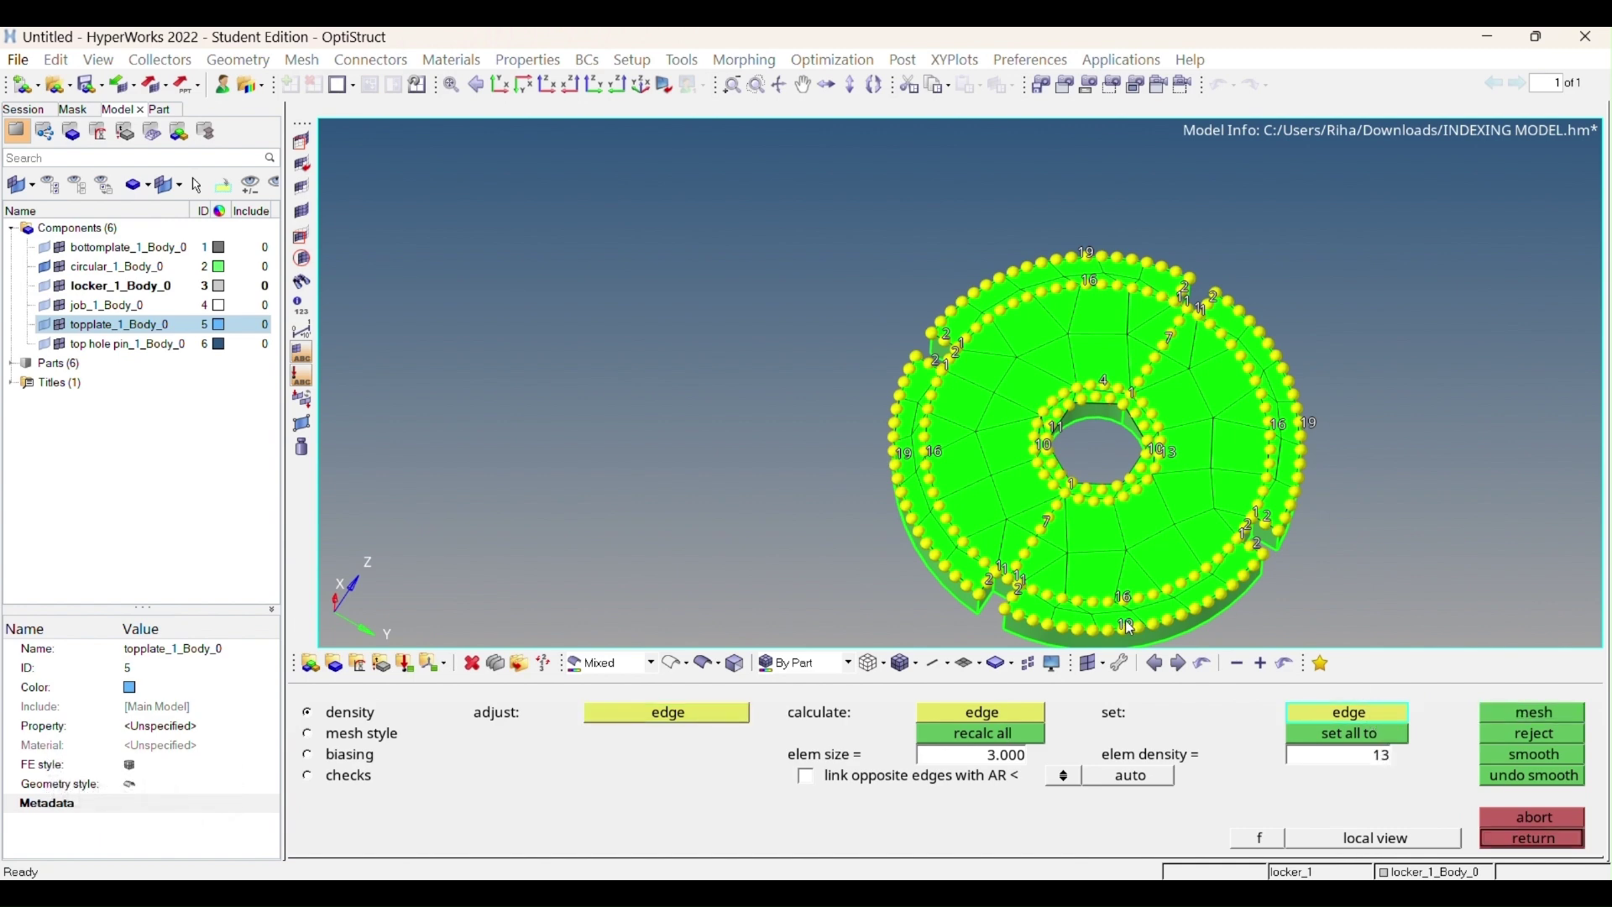
scroll(878, 328, up, 3)
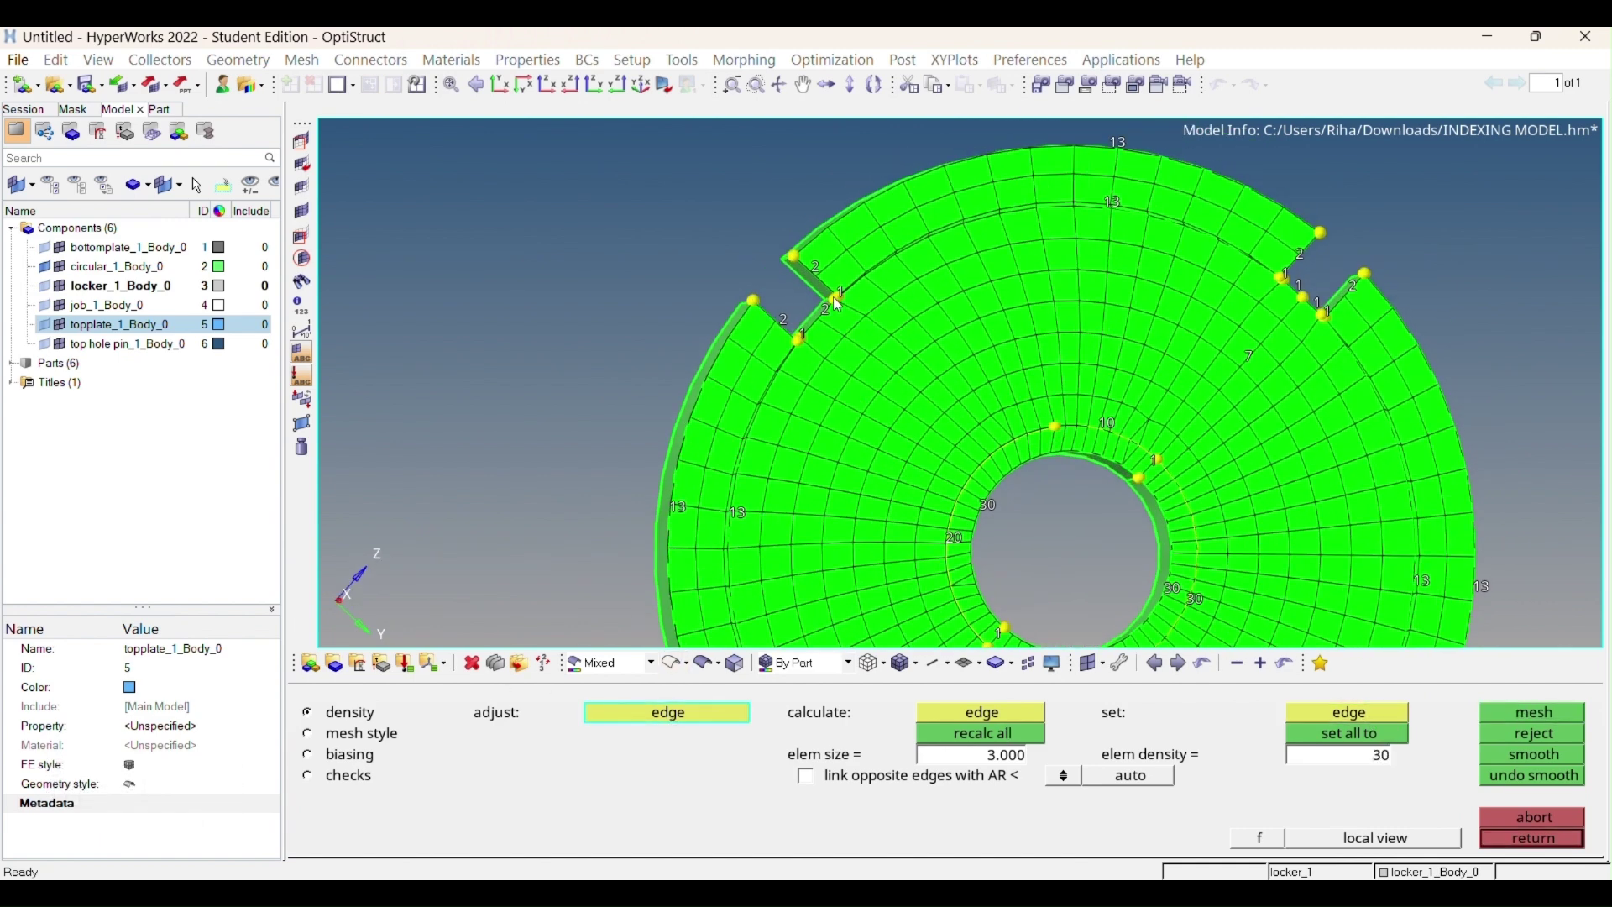
scroll(898, 453, up, 3)
key(F4)
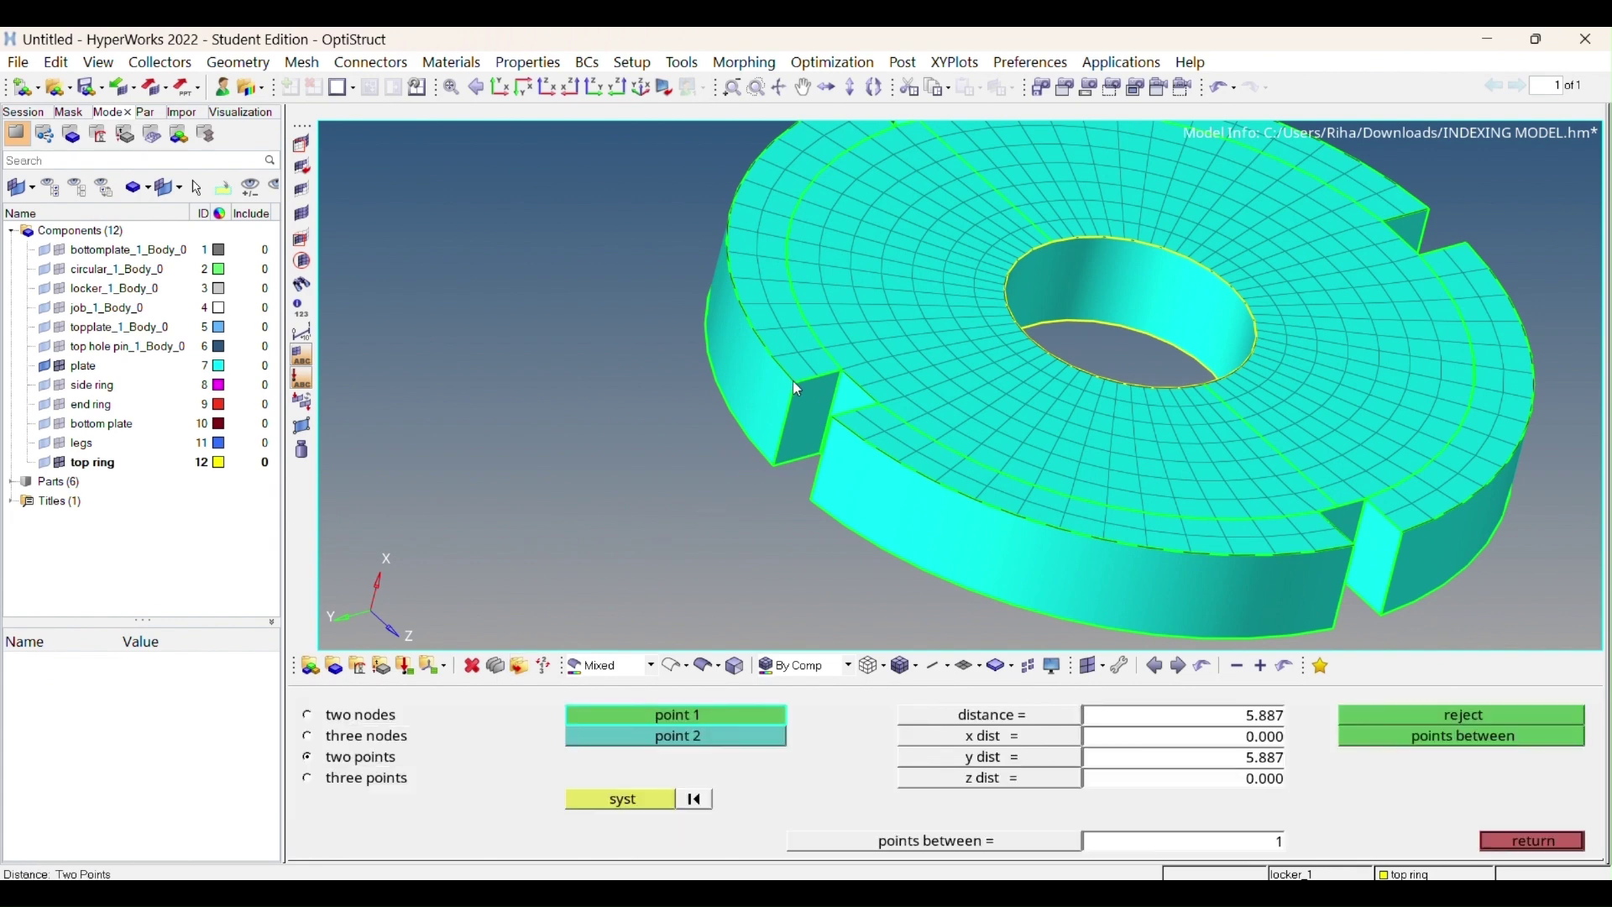
click(1533, 841)
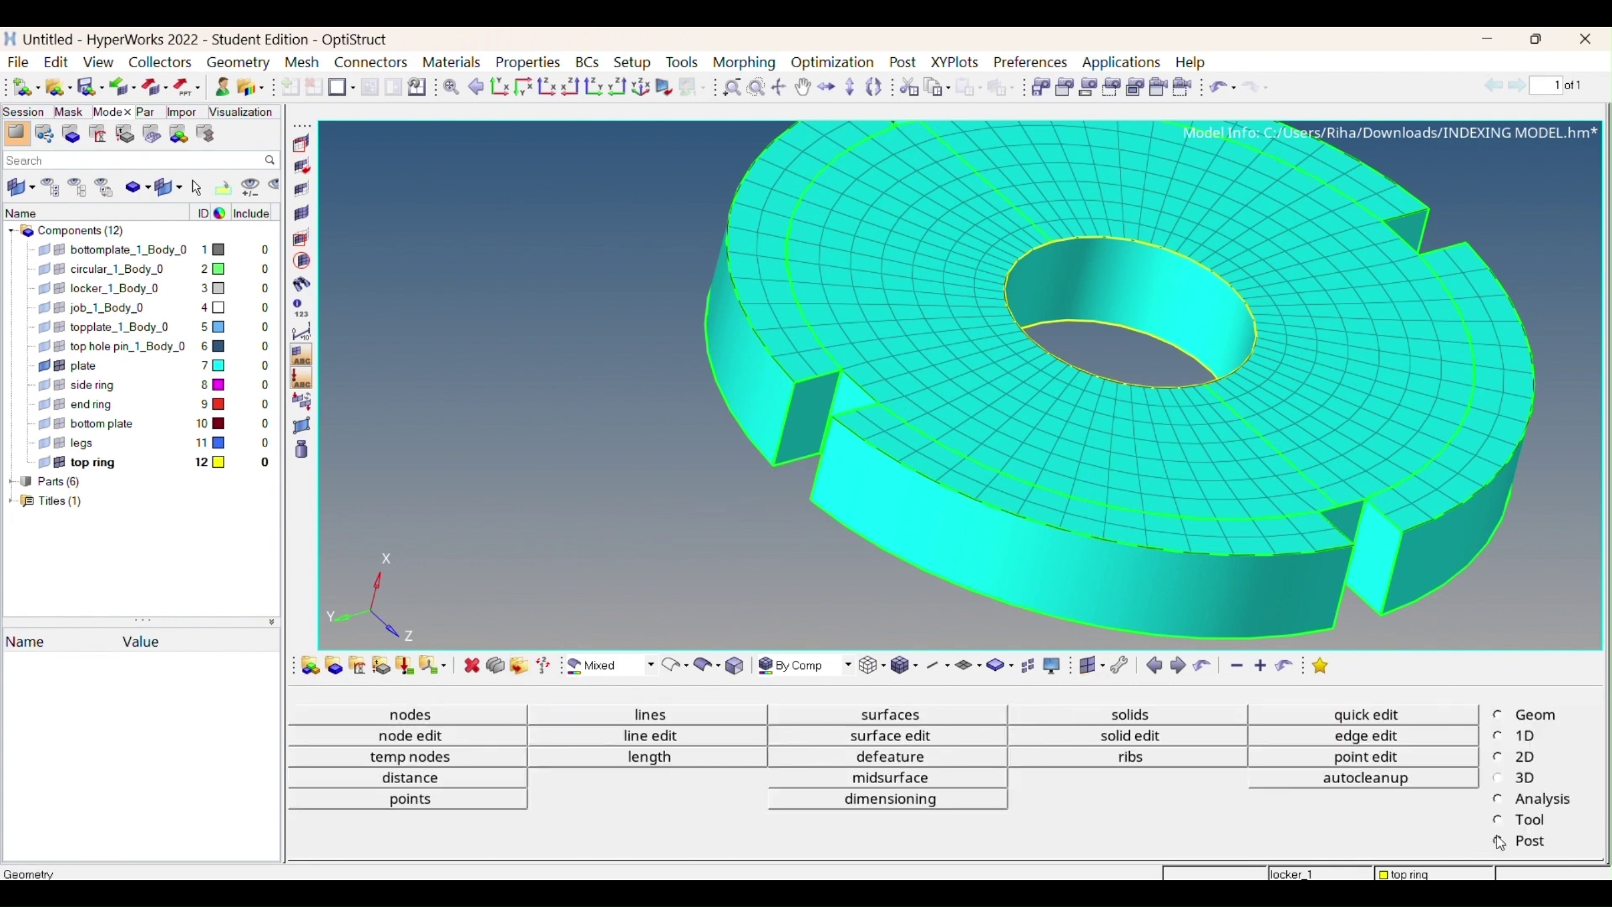
Sweep the top-face elements a distance of 10 into solid elements
click(1495, 777)
click(679, 721)
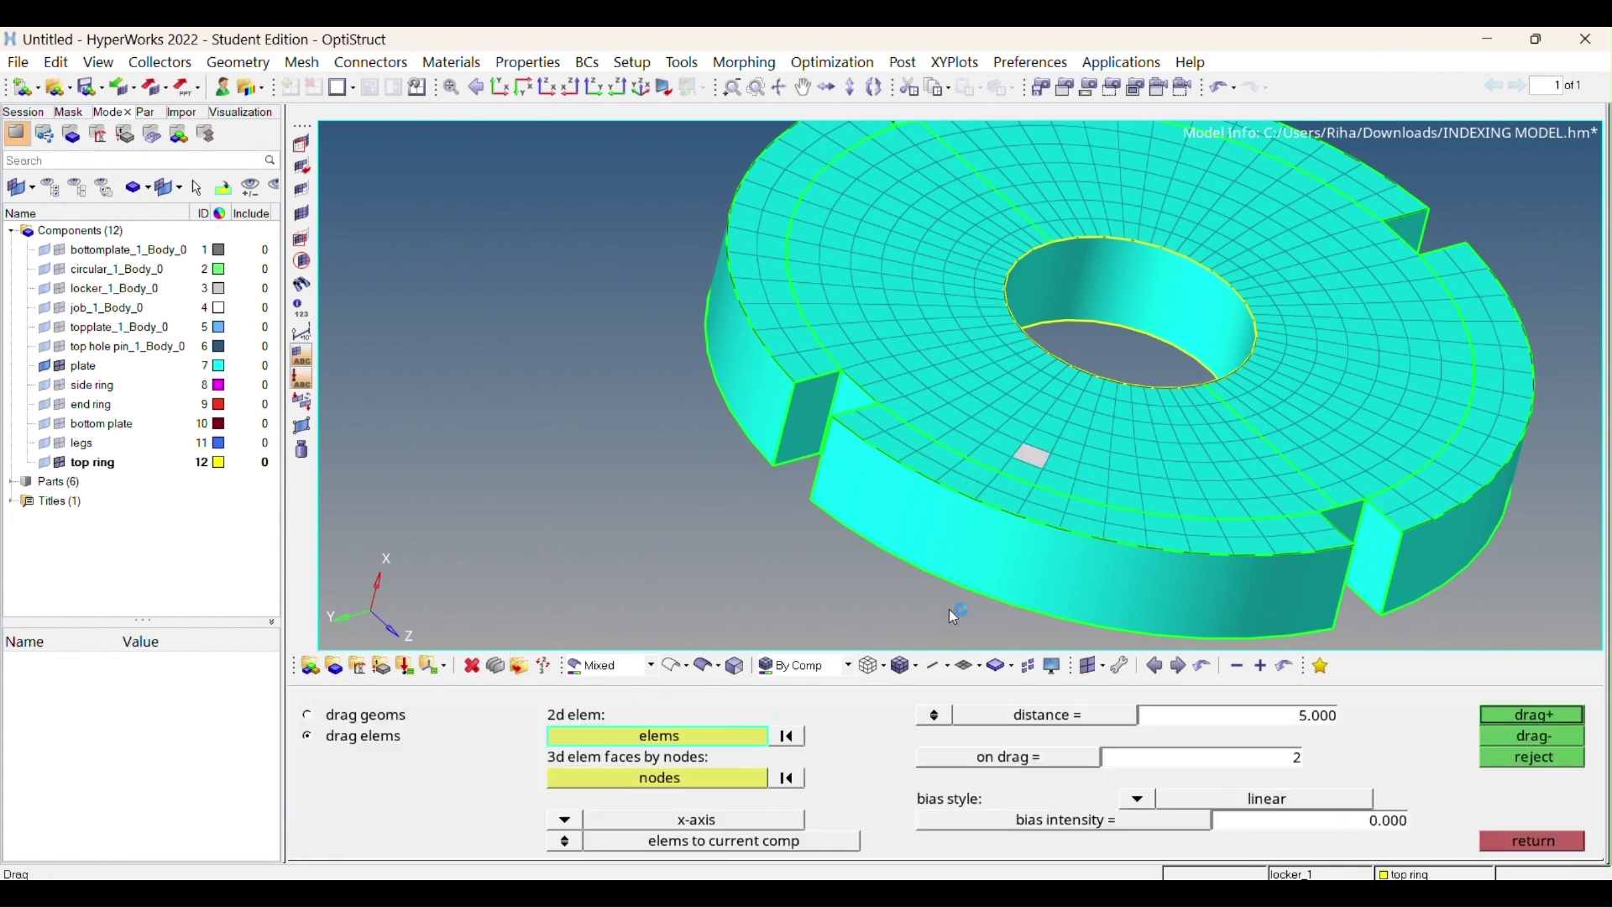
click(657, 736)
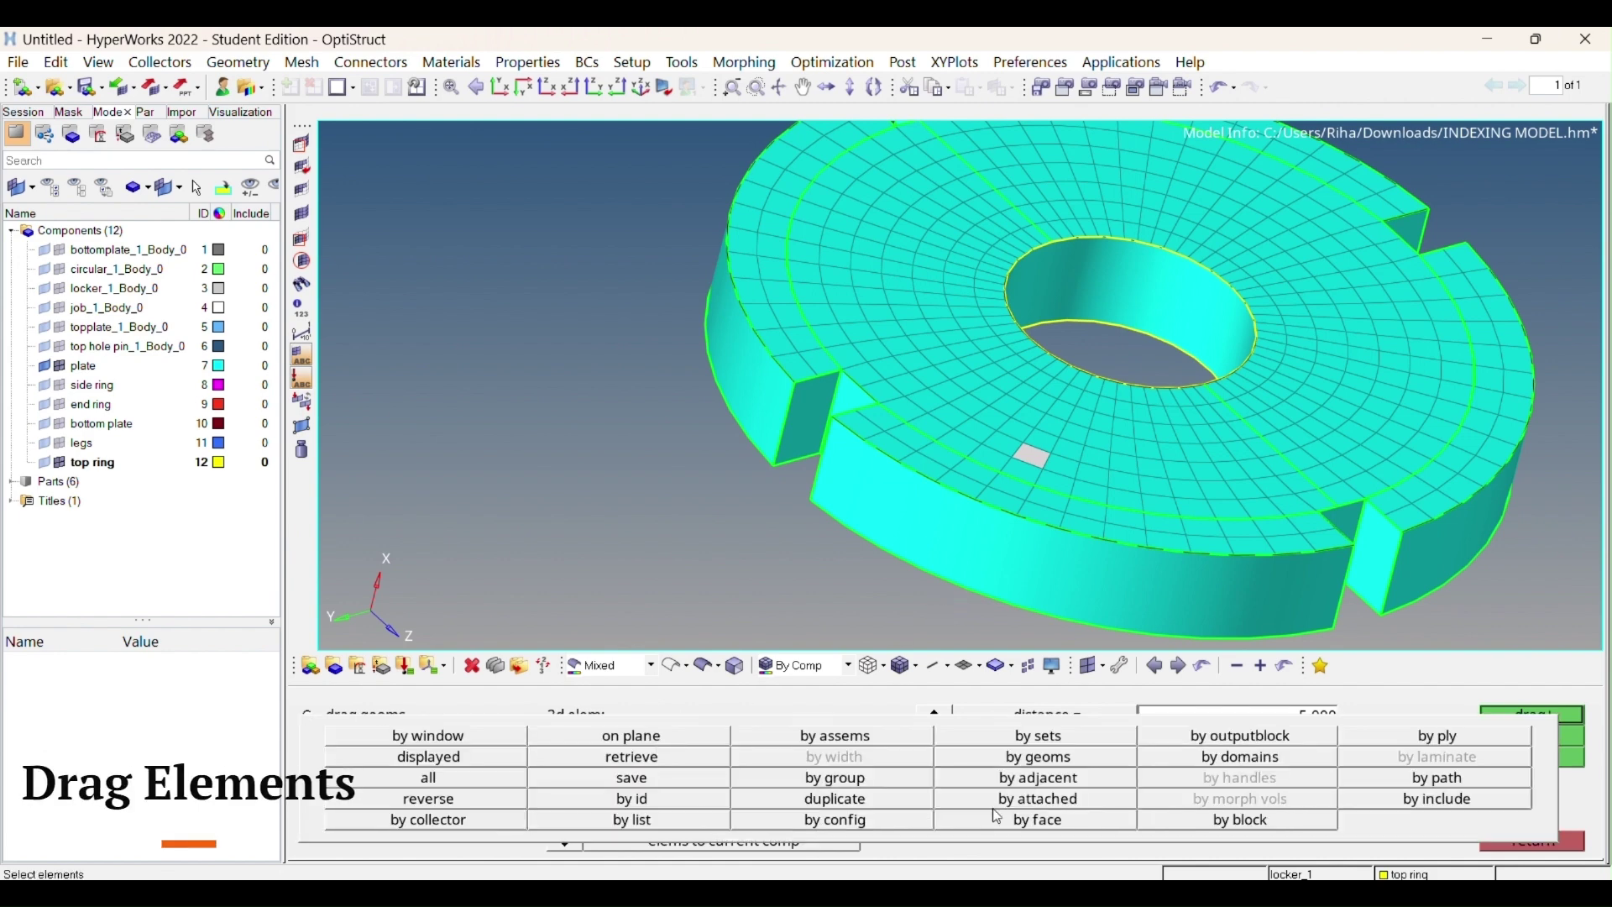
click(956, 810)
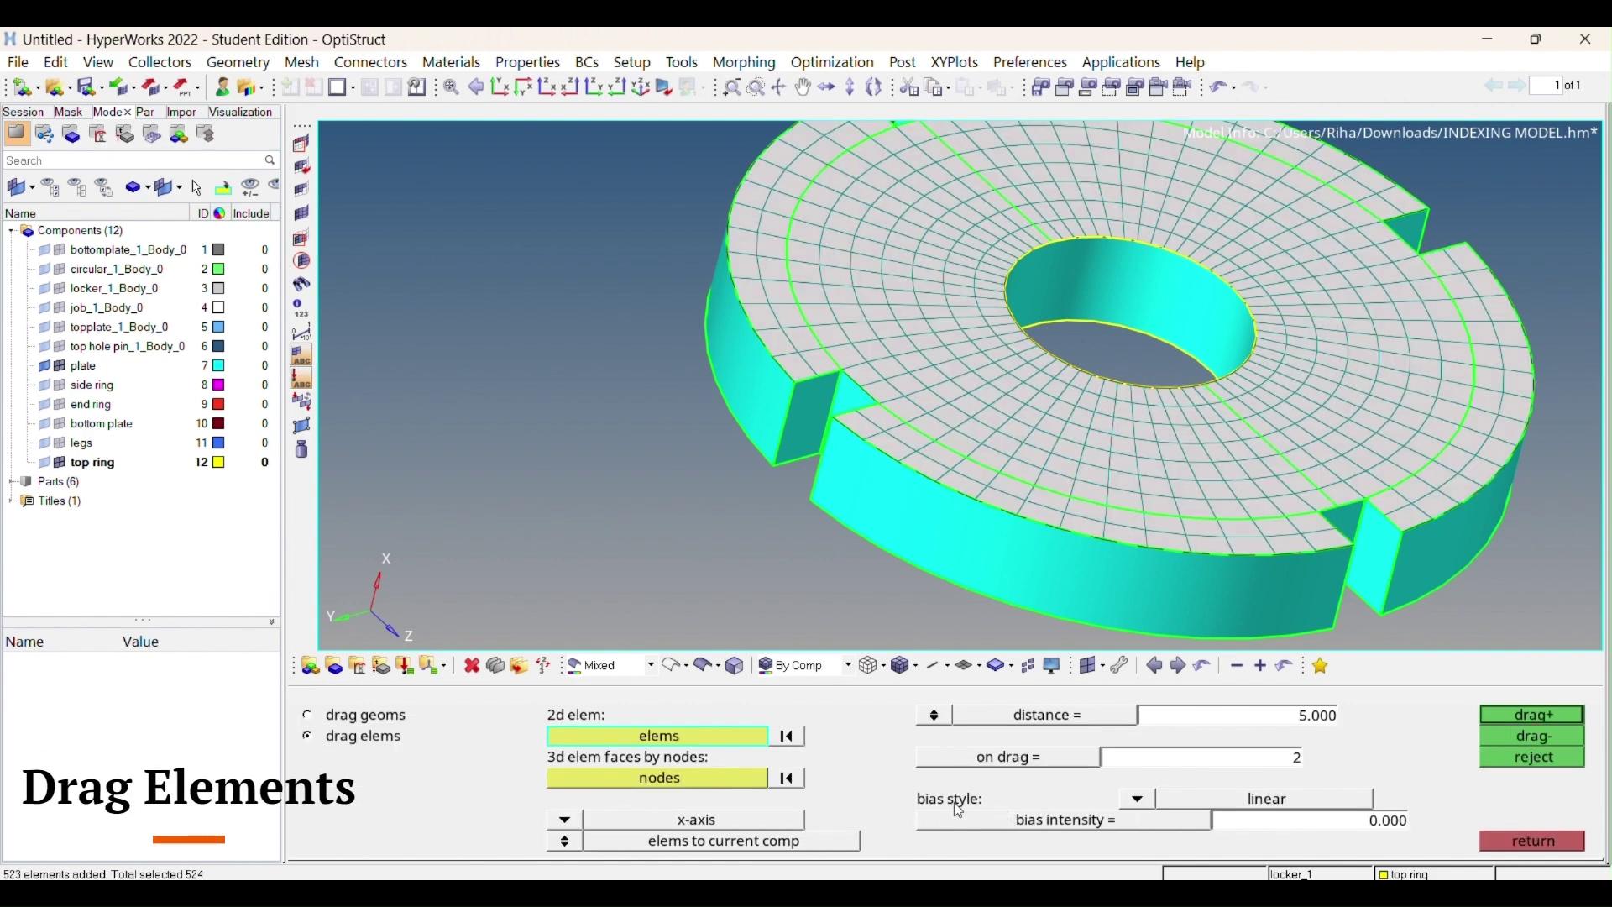
click(1252, 718)
text(10)
key(Tab)
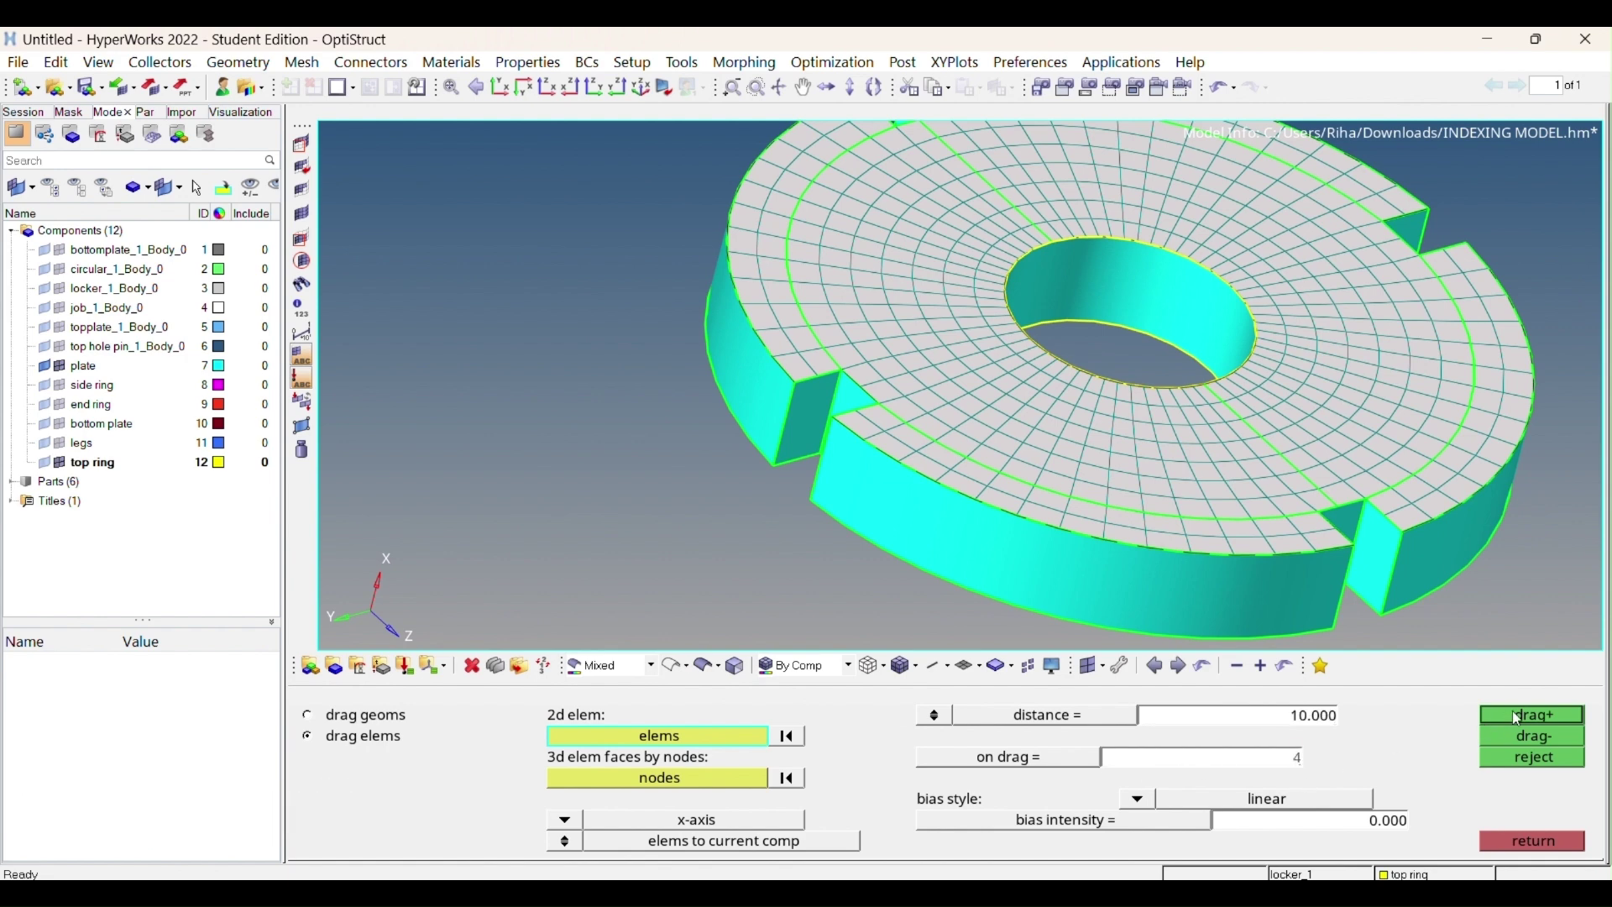
click(1506, 741)
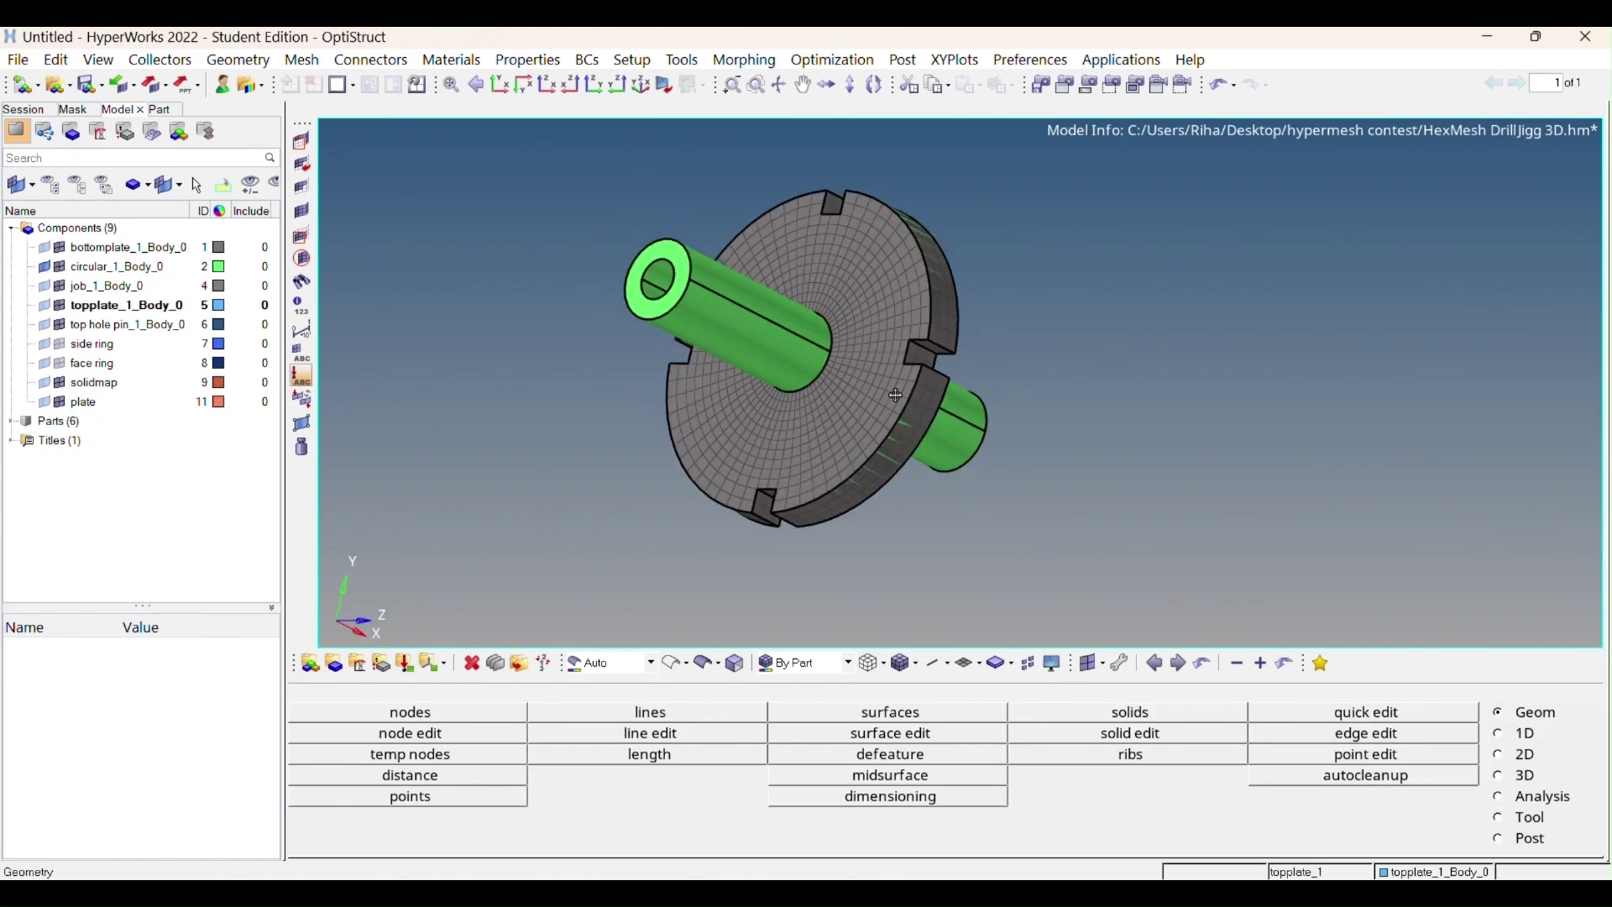
ctrl+drag(894, 394, 1121, 439)
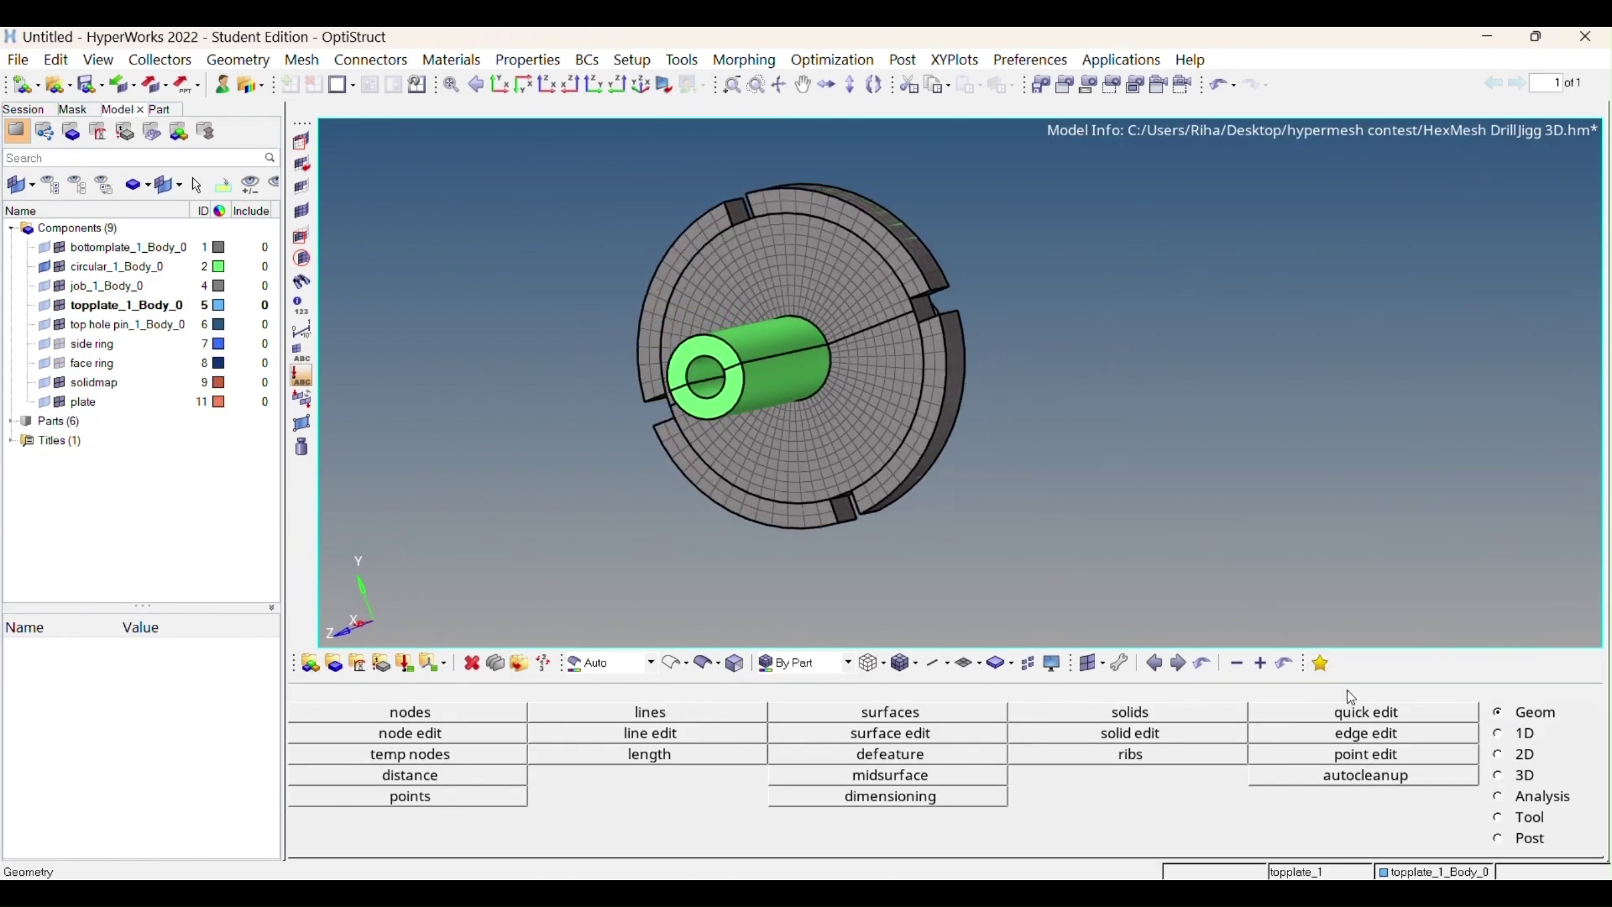
Run the 3-d element quality check, confirming zero failures
click(1498, 816)
click(1130, 712)
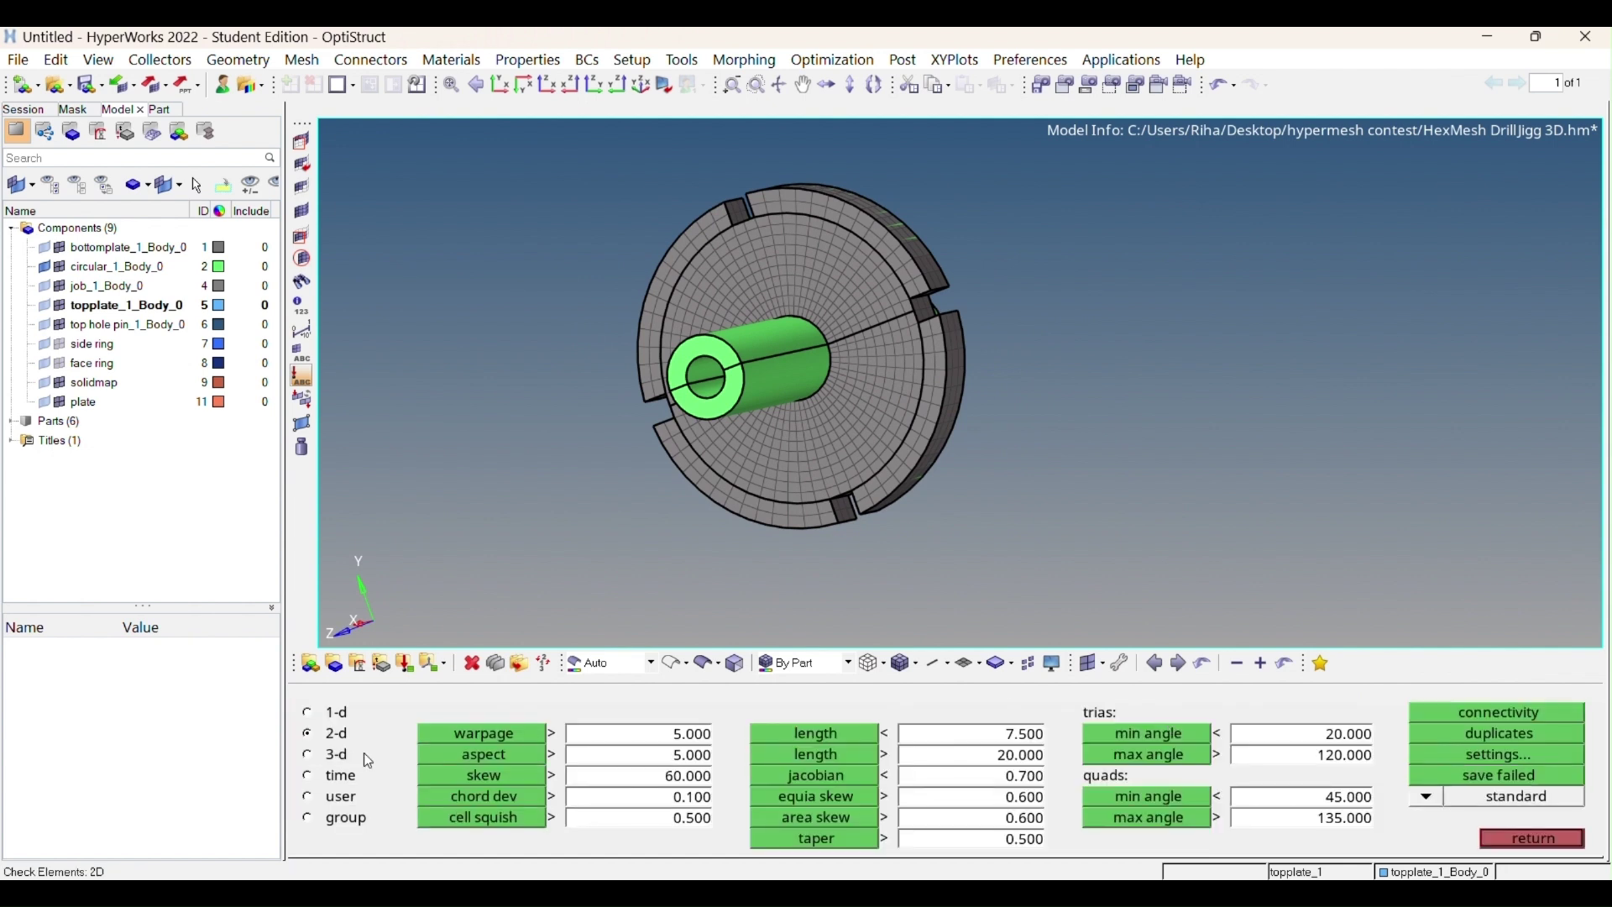
click(449, 754)
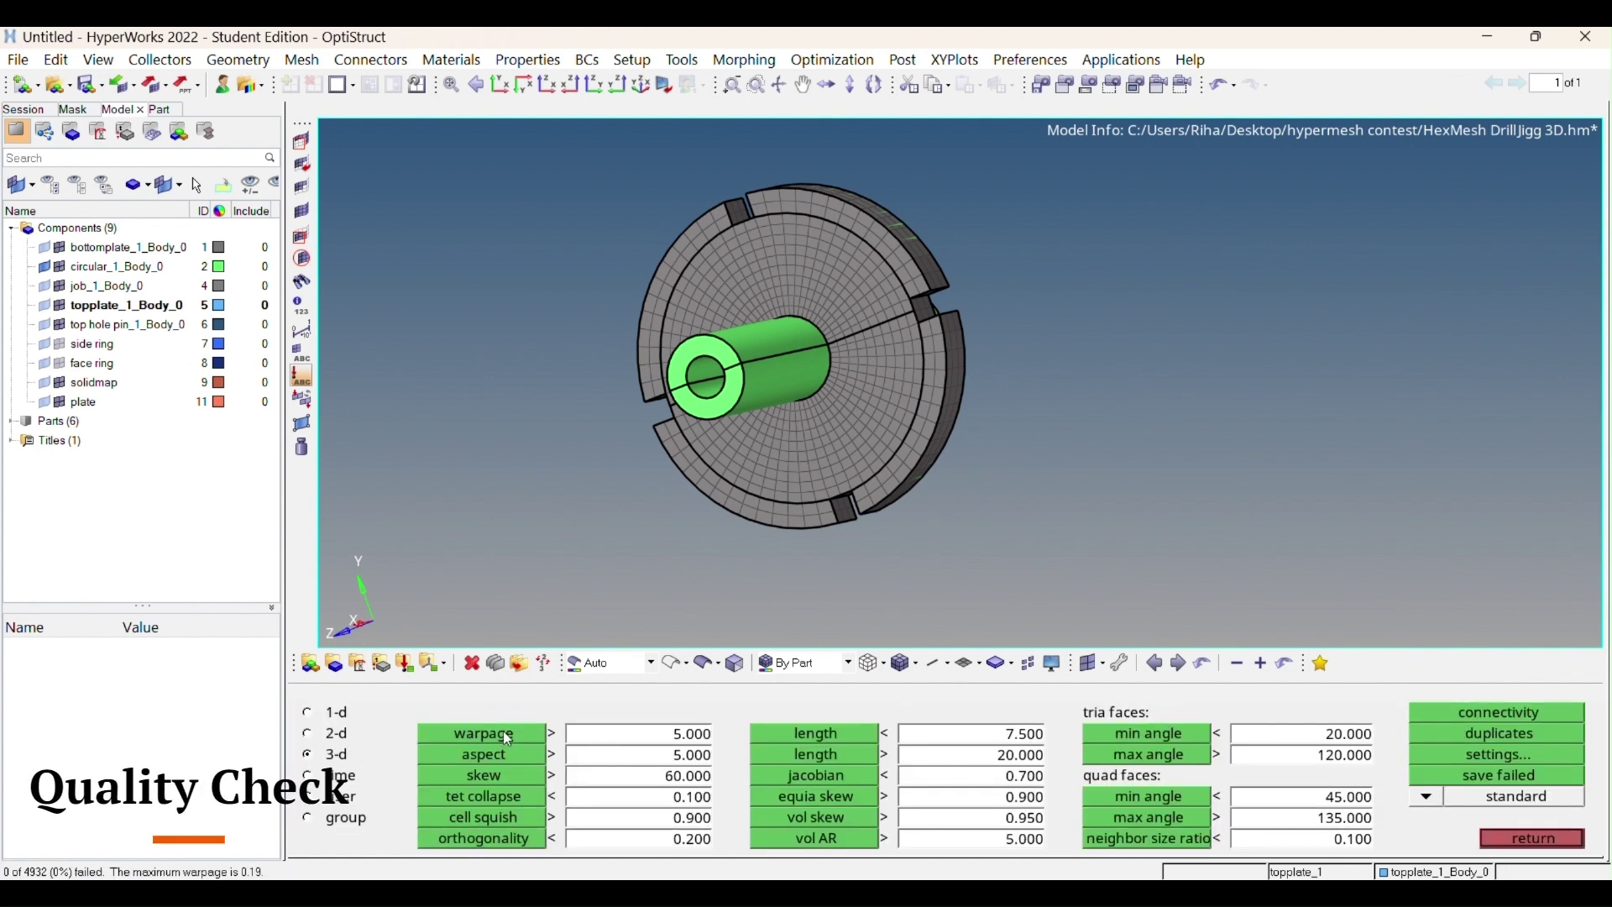
Set automesh to quads-only elements and switch to shaded display
click(1506, 826)
click(1499, 753)
click(1079, 711)
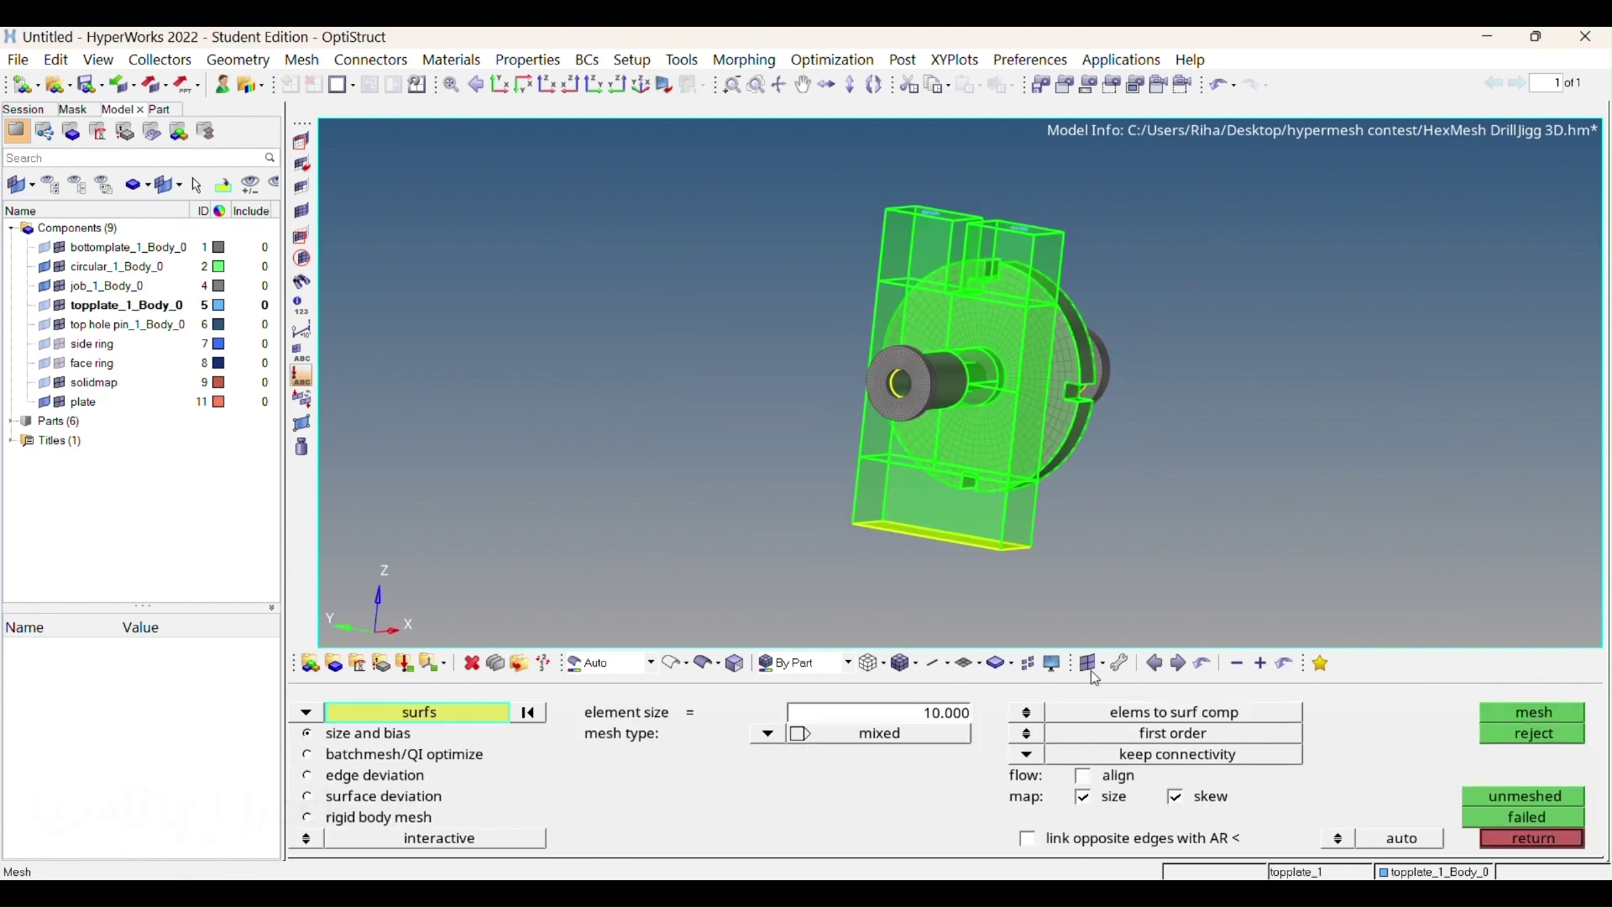
click(768, 738)
click(865, 747)
text(3.000)
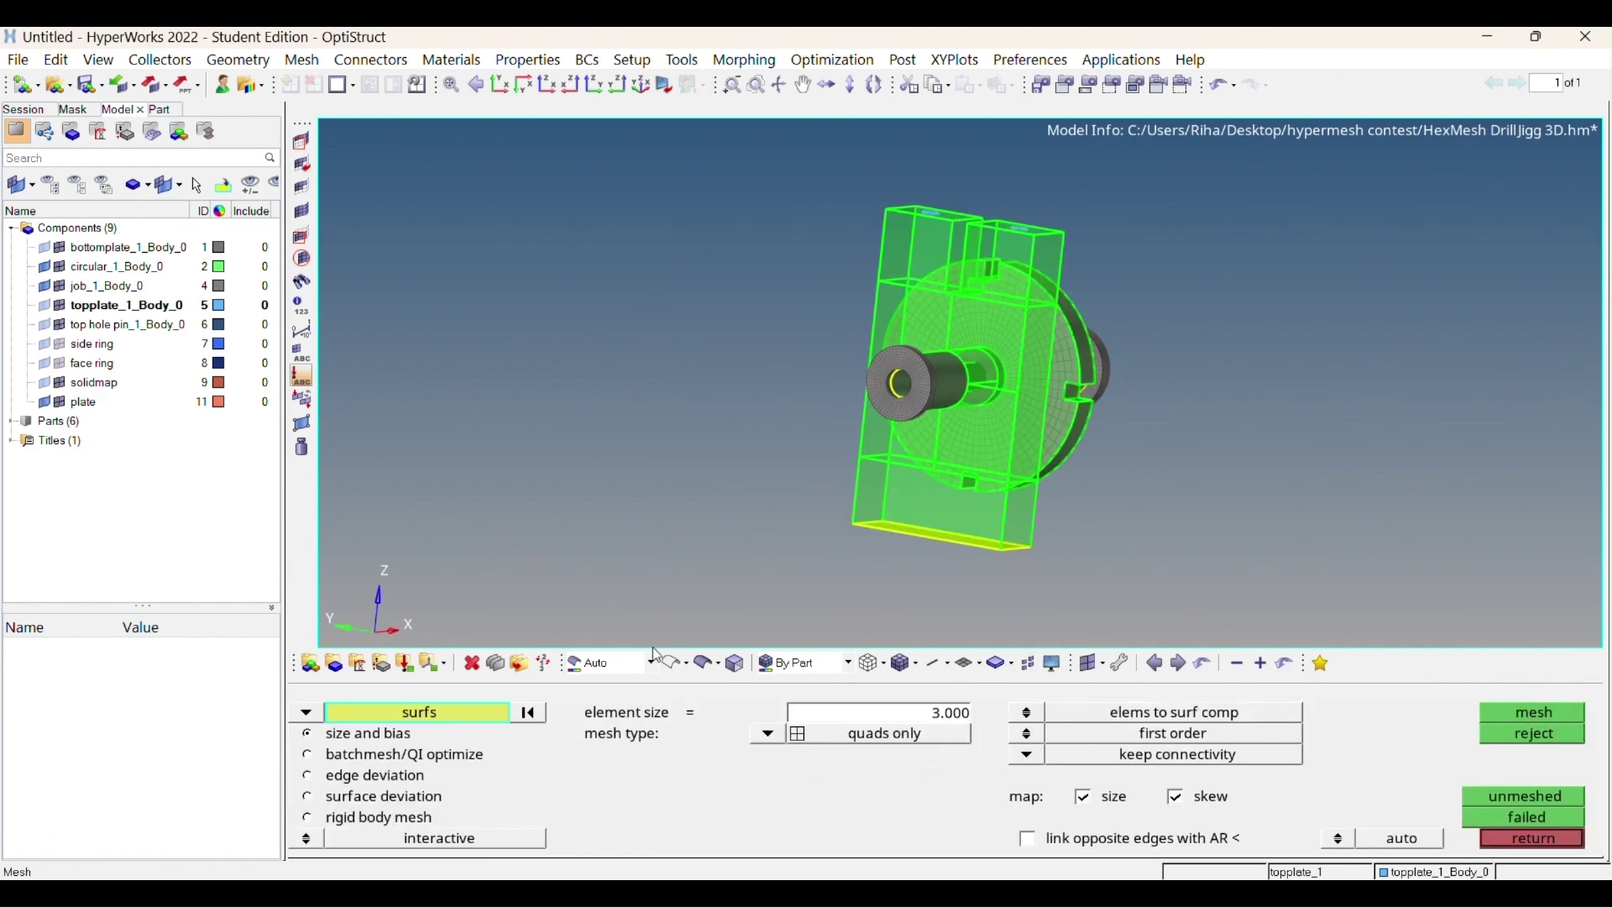
click(648, 663)
click(617, 736)
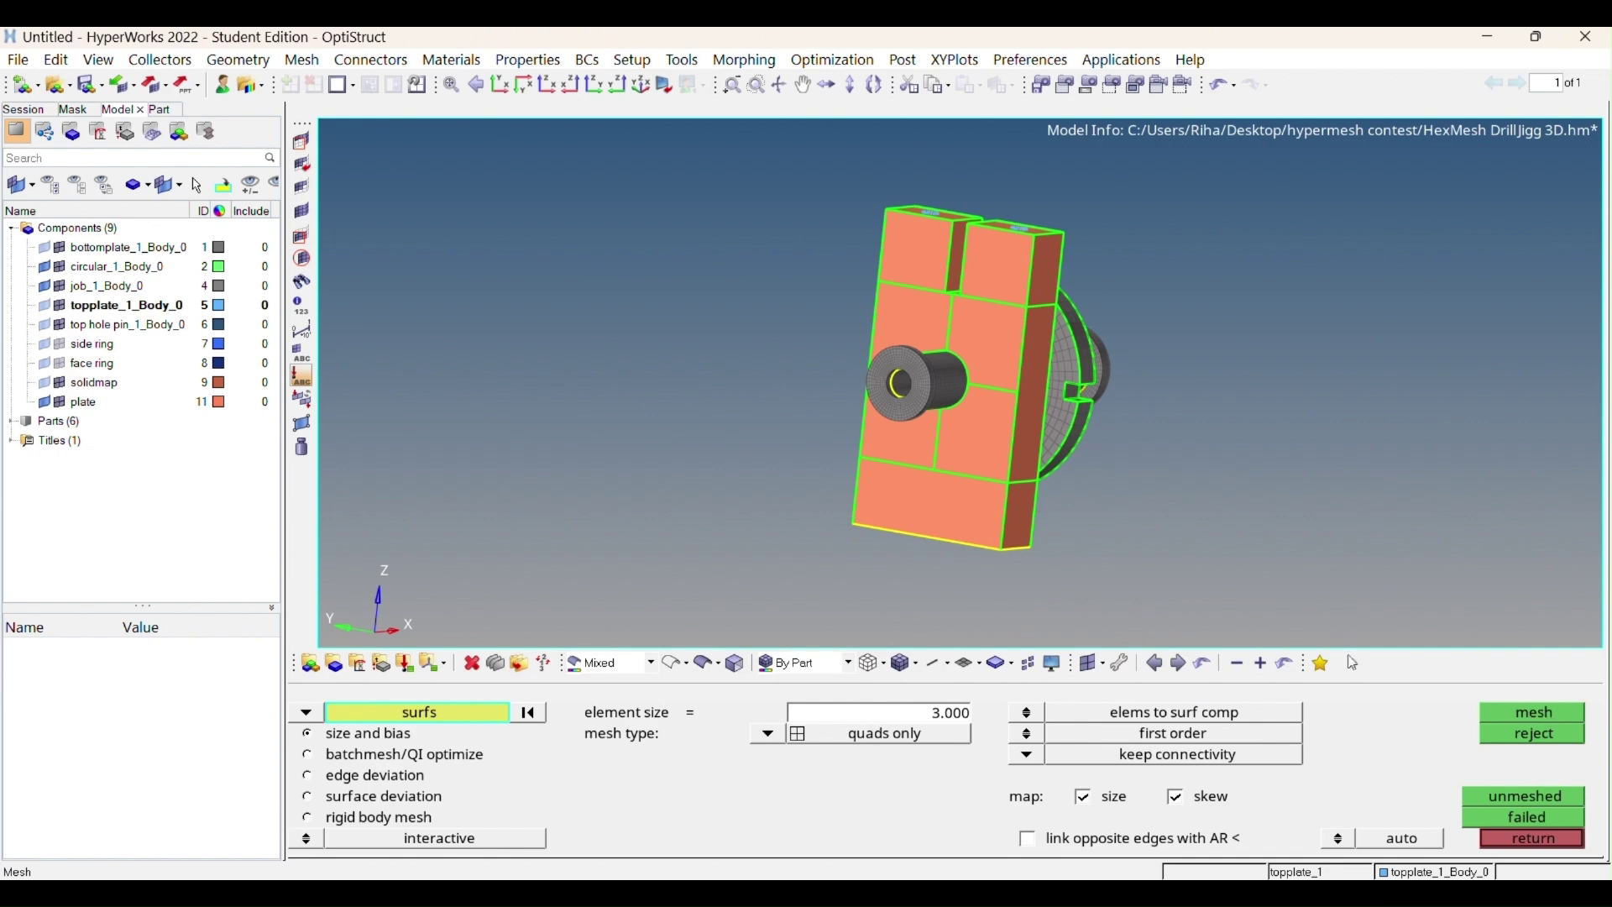
Mesh the plate face at element size 3, adjust densities, and accept
click(1535, 712)
scroll(1008, 467, up, 5)
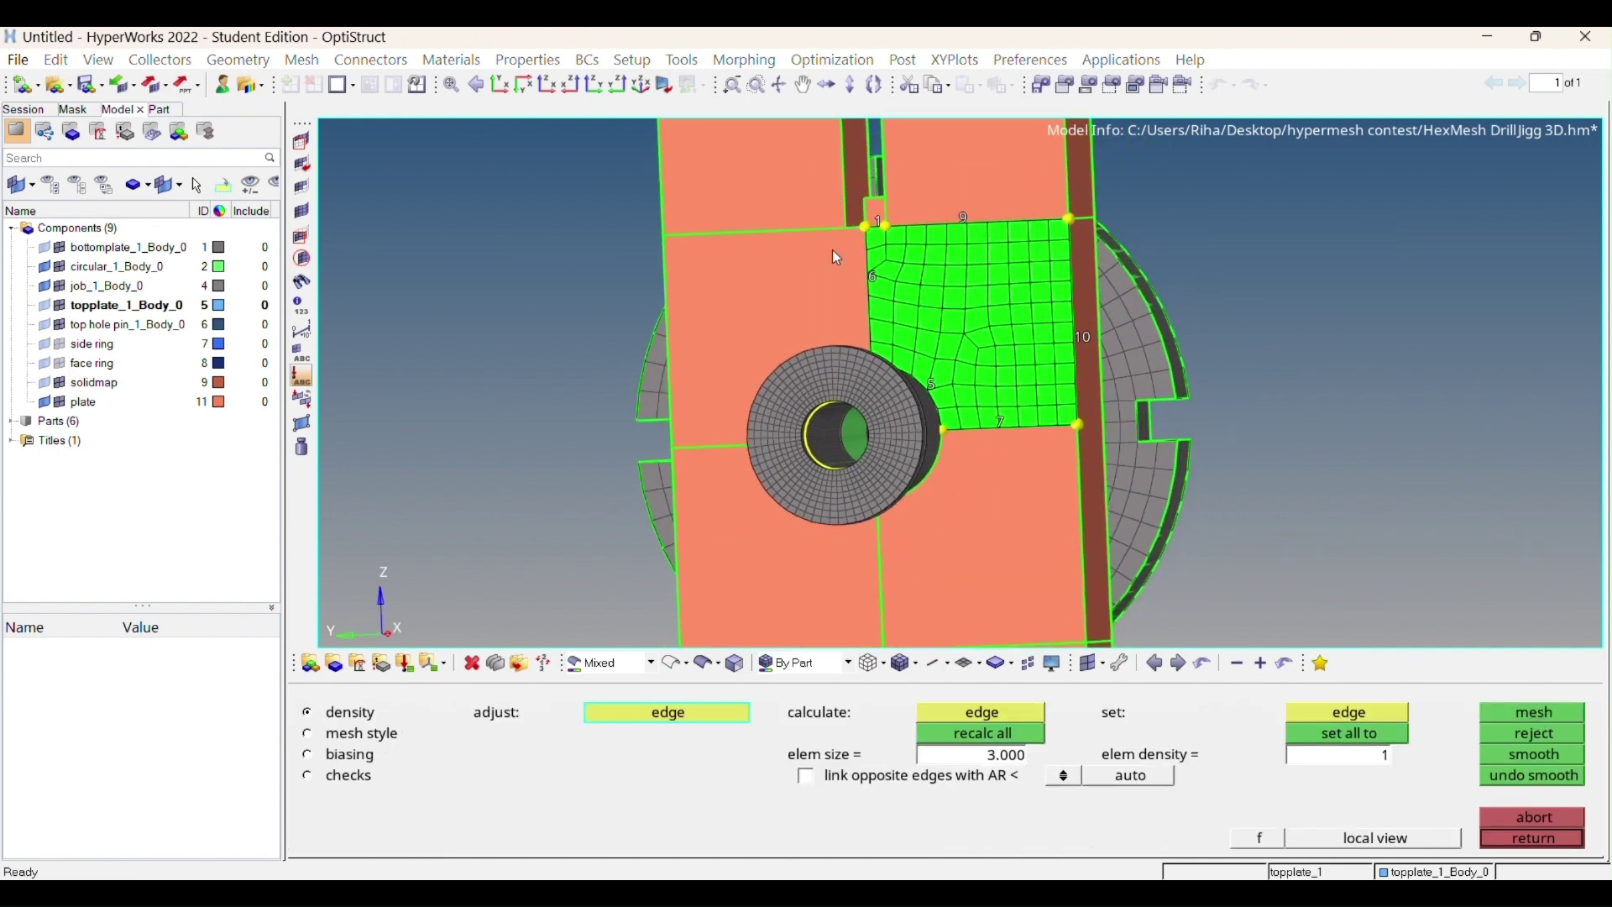
click(309, 774)
click(307, 711)
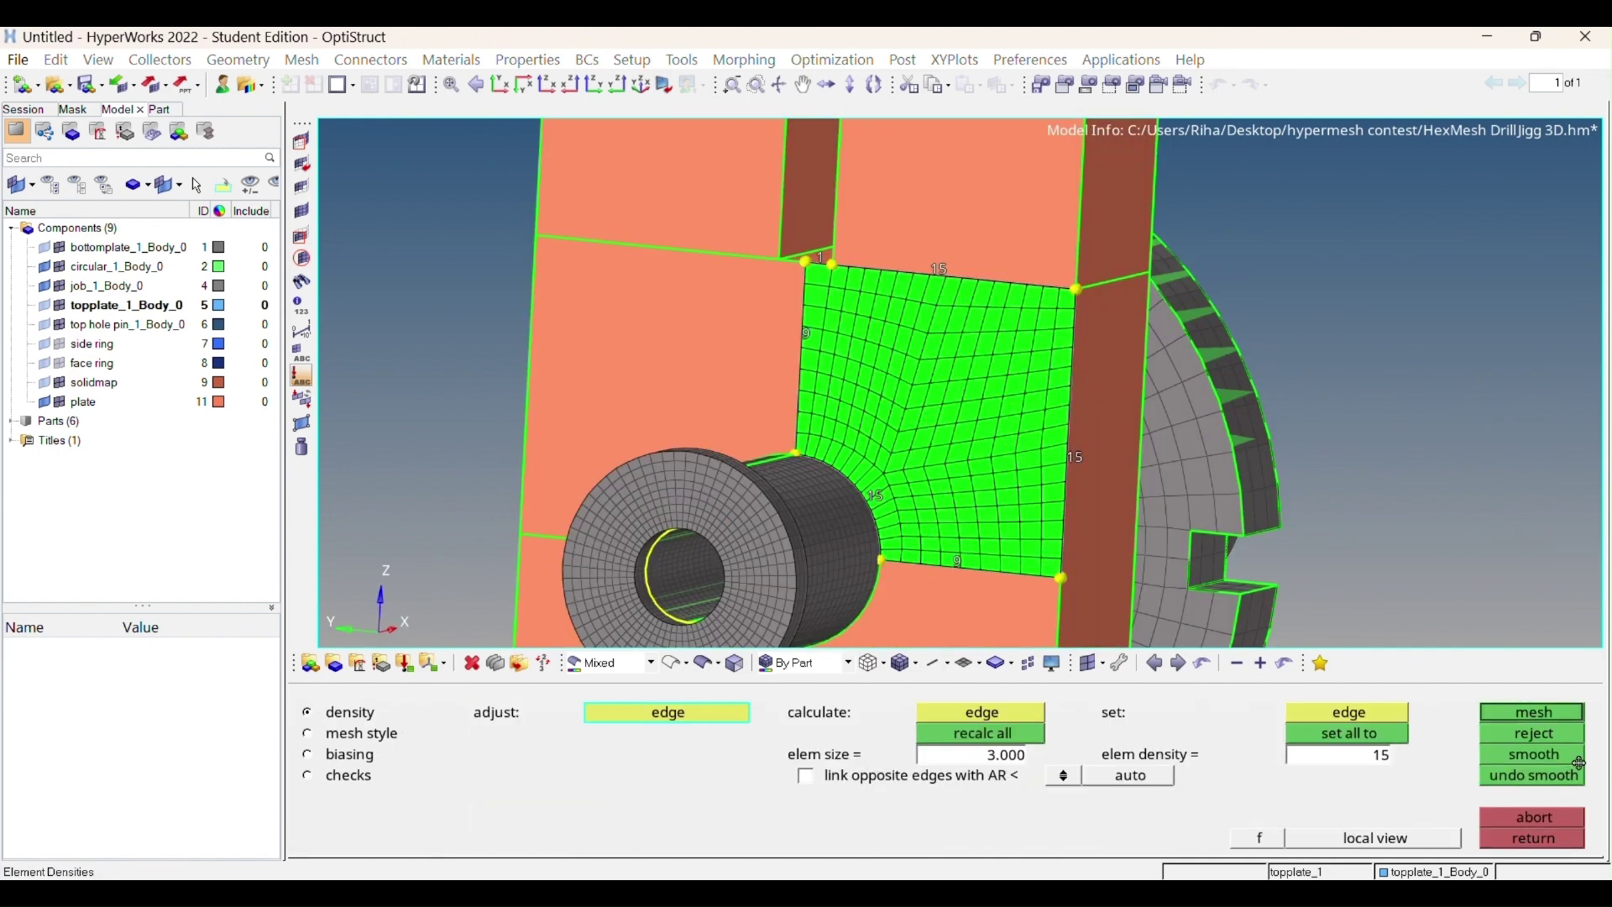
click(1533, 837)
Select the new plate mesh elements for reflection
click(885, 770)
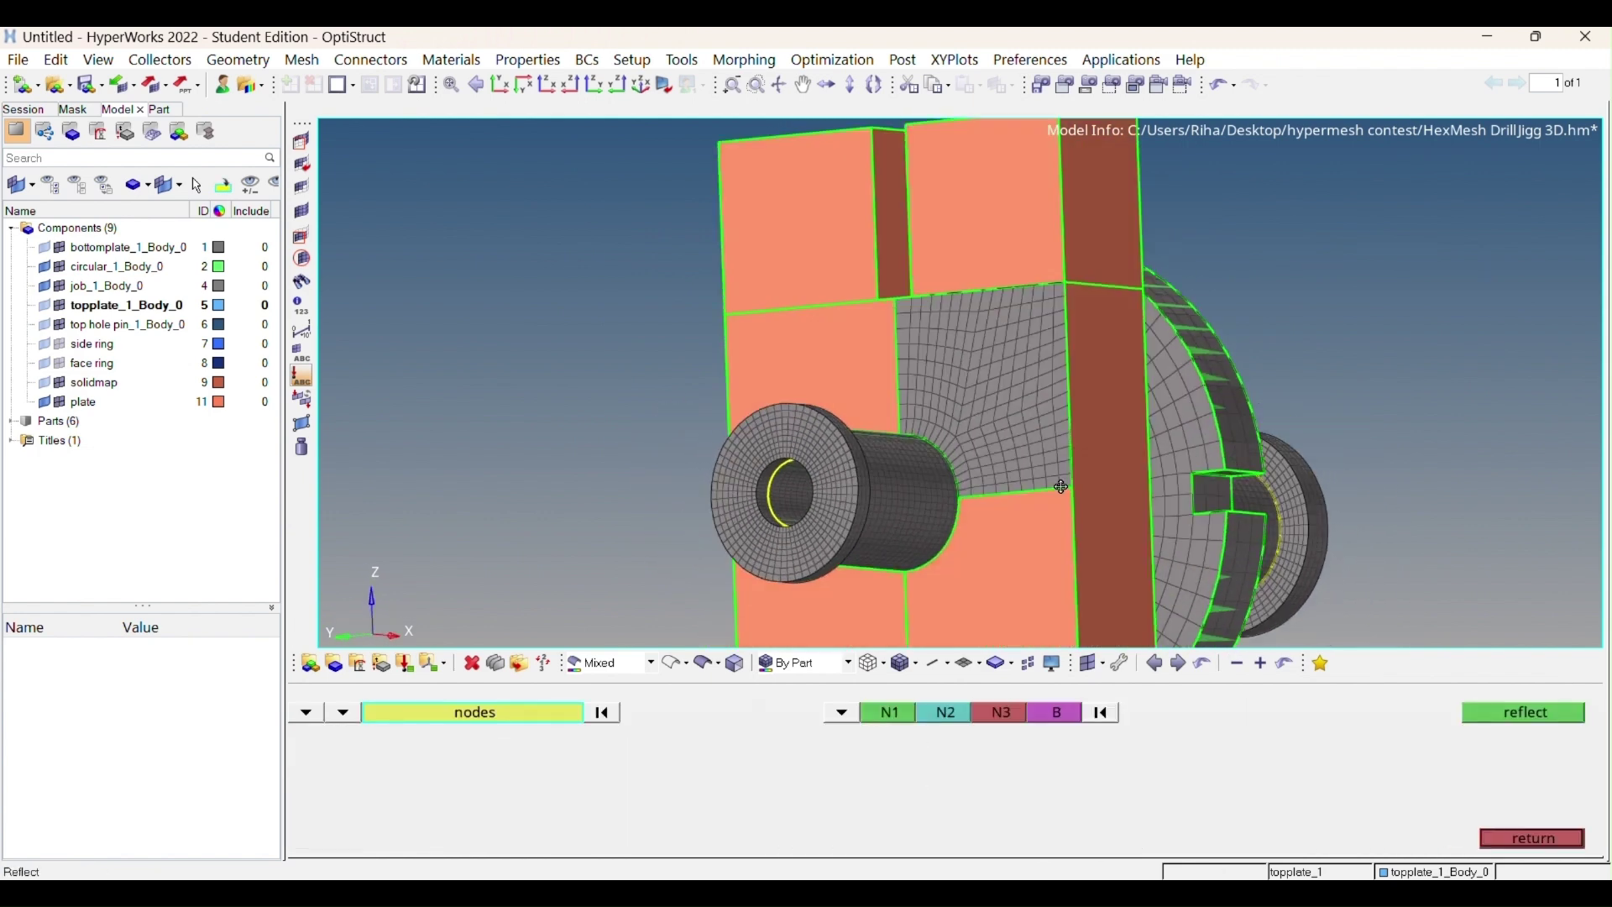
ctrl+drag(1008, 377, 904, 378)
click(343, 712)
click(421, 752)
click(474, 711)
click(996, 416)
Reflect the plate mesh across the y-axis onto the opposite face
click(841, 712)
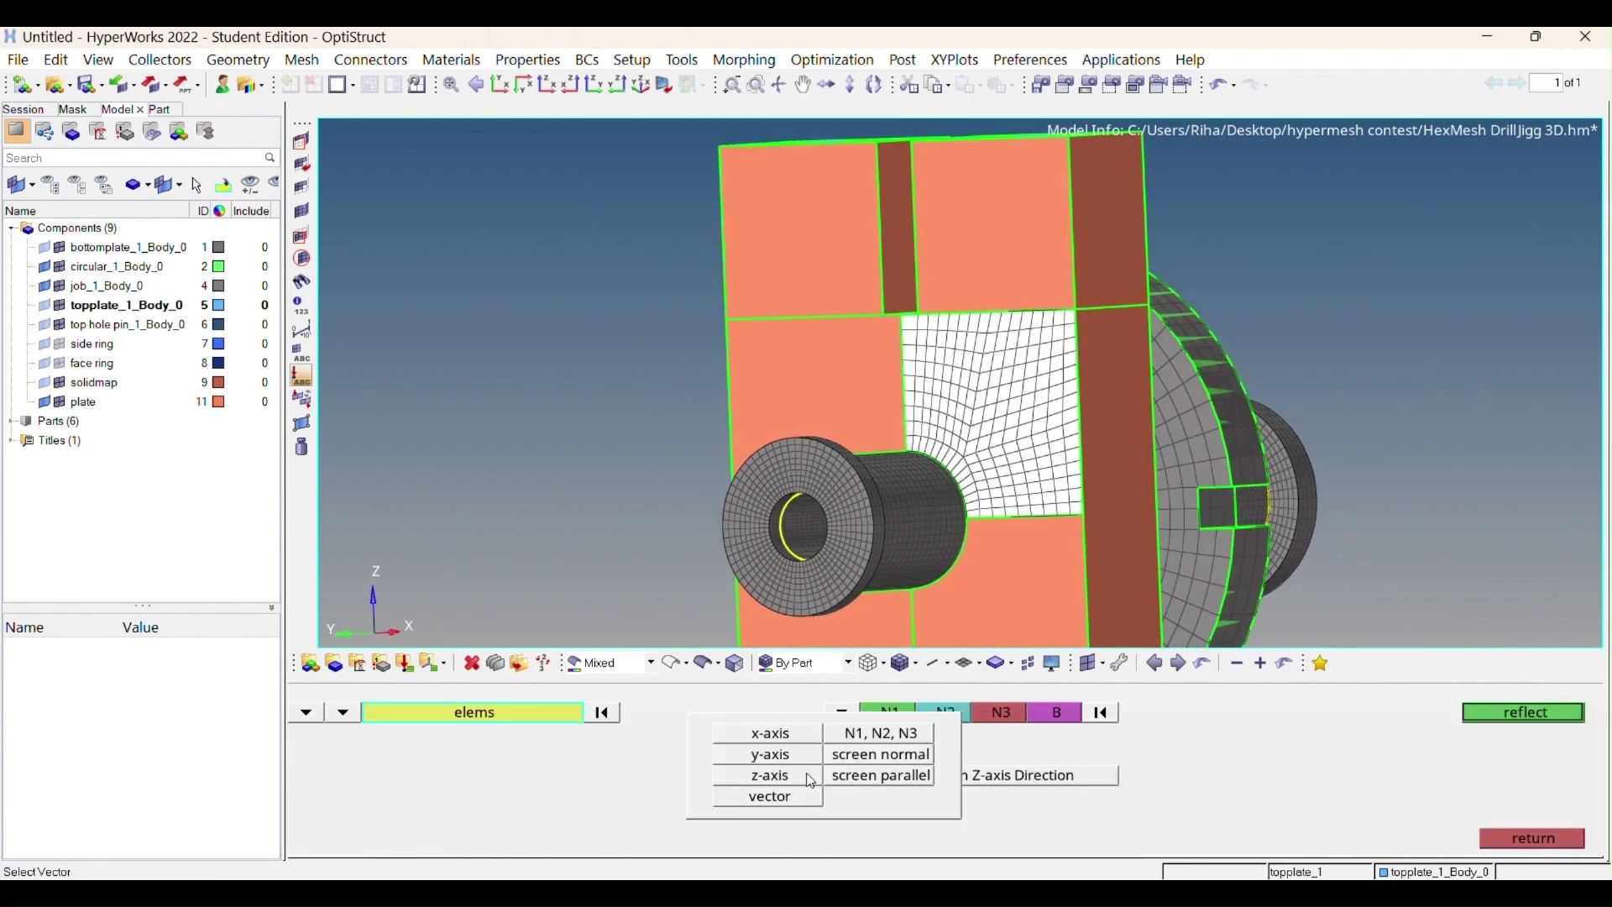
click(770, 760)
ctrl+drag(806, 605, 957, 630)
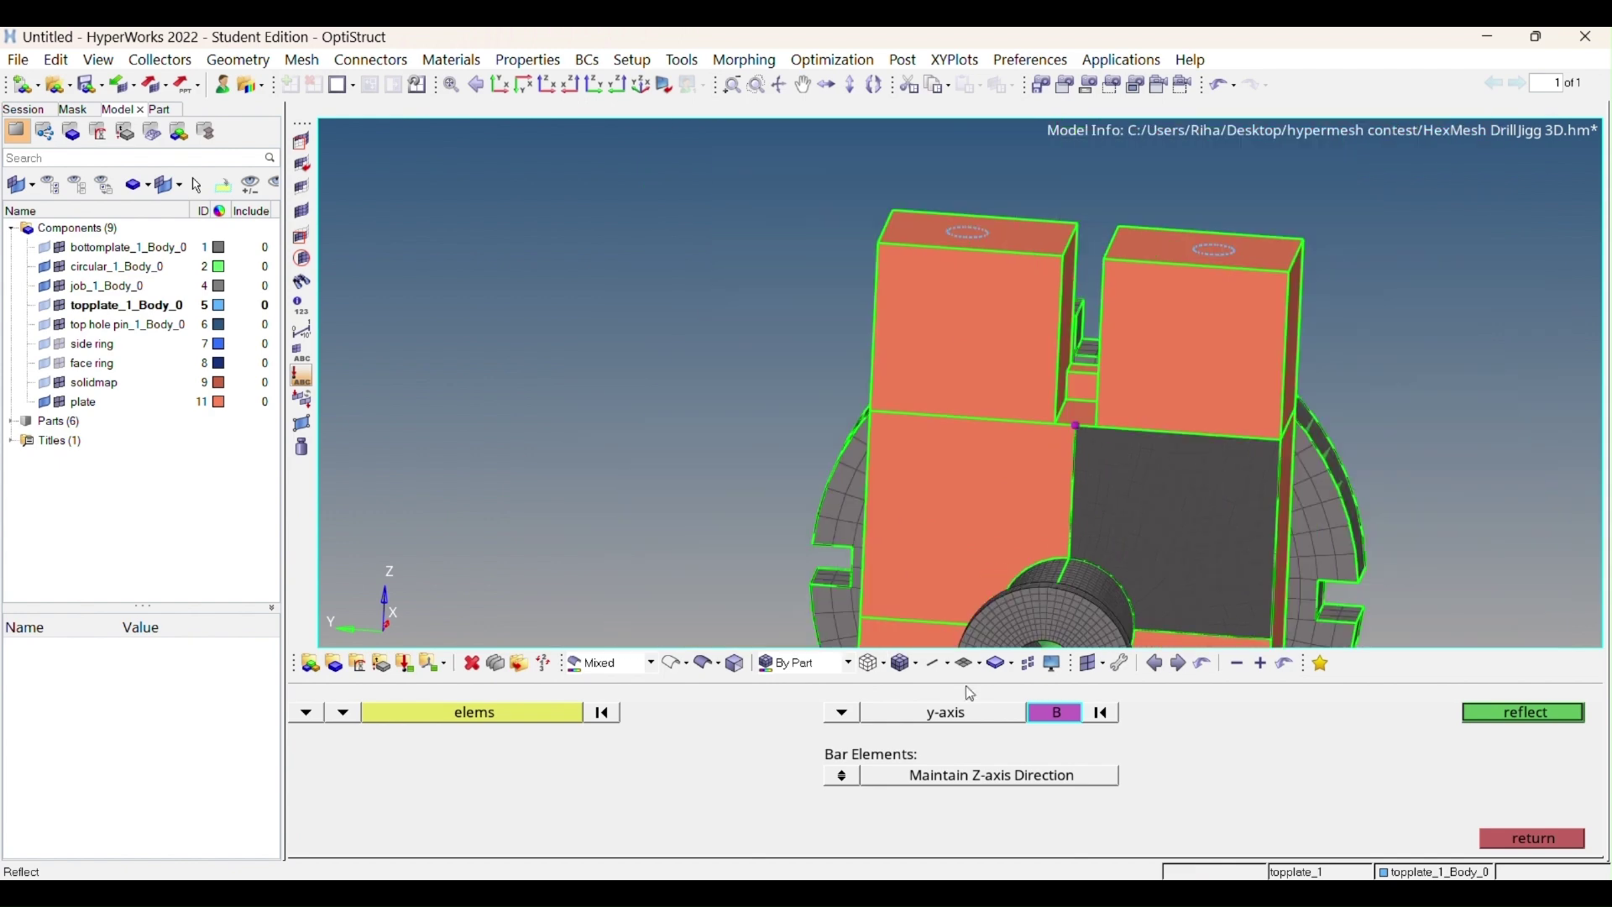
click(474, 711)
click(425, 753)
click(1524, 711)
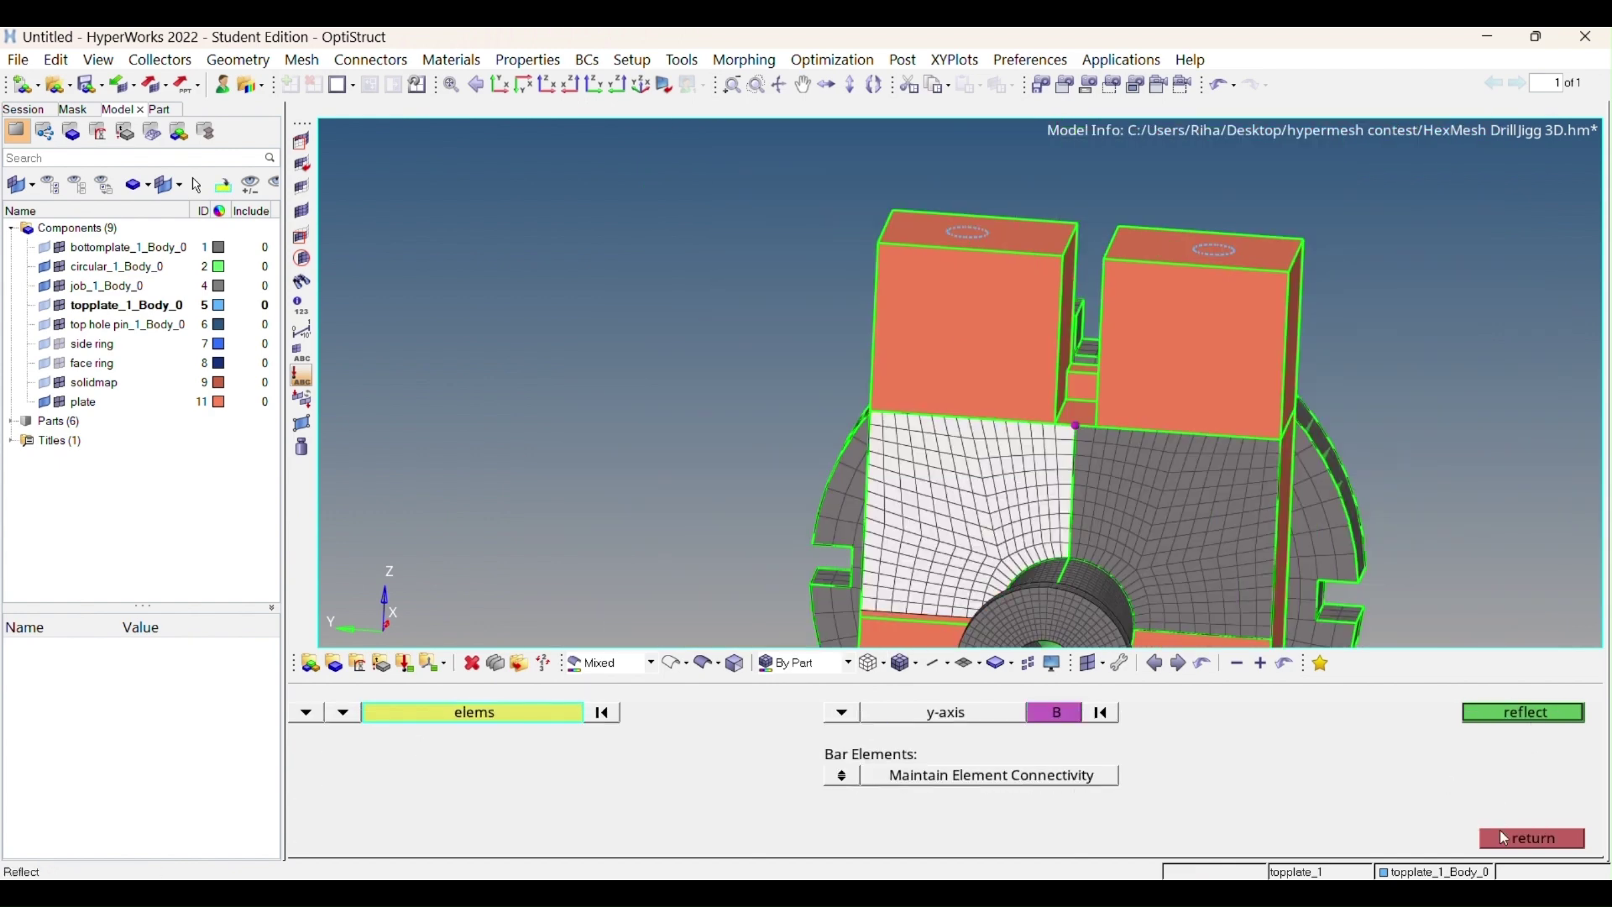
click(1533, 837)
Mask the plate elements so the meshed plate is hidden
ctrl+drag(958, 504, 1069, 478)
click(650, 731)
click(92, 363)
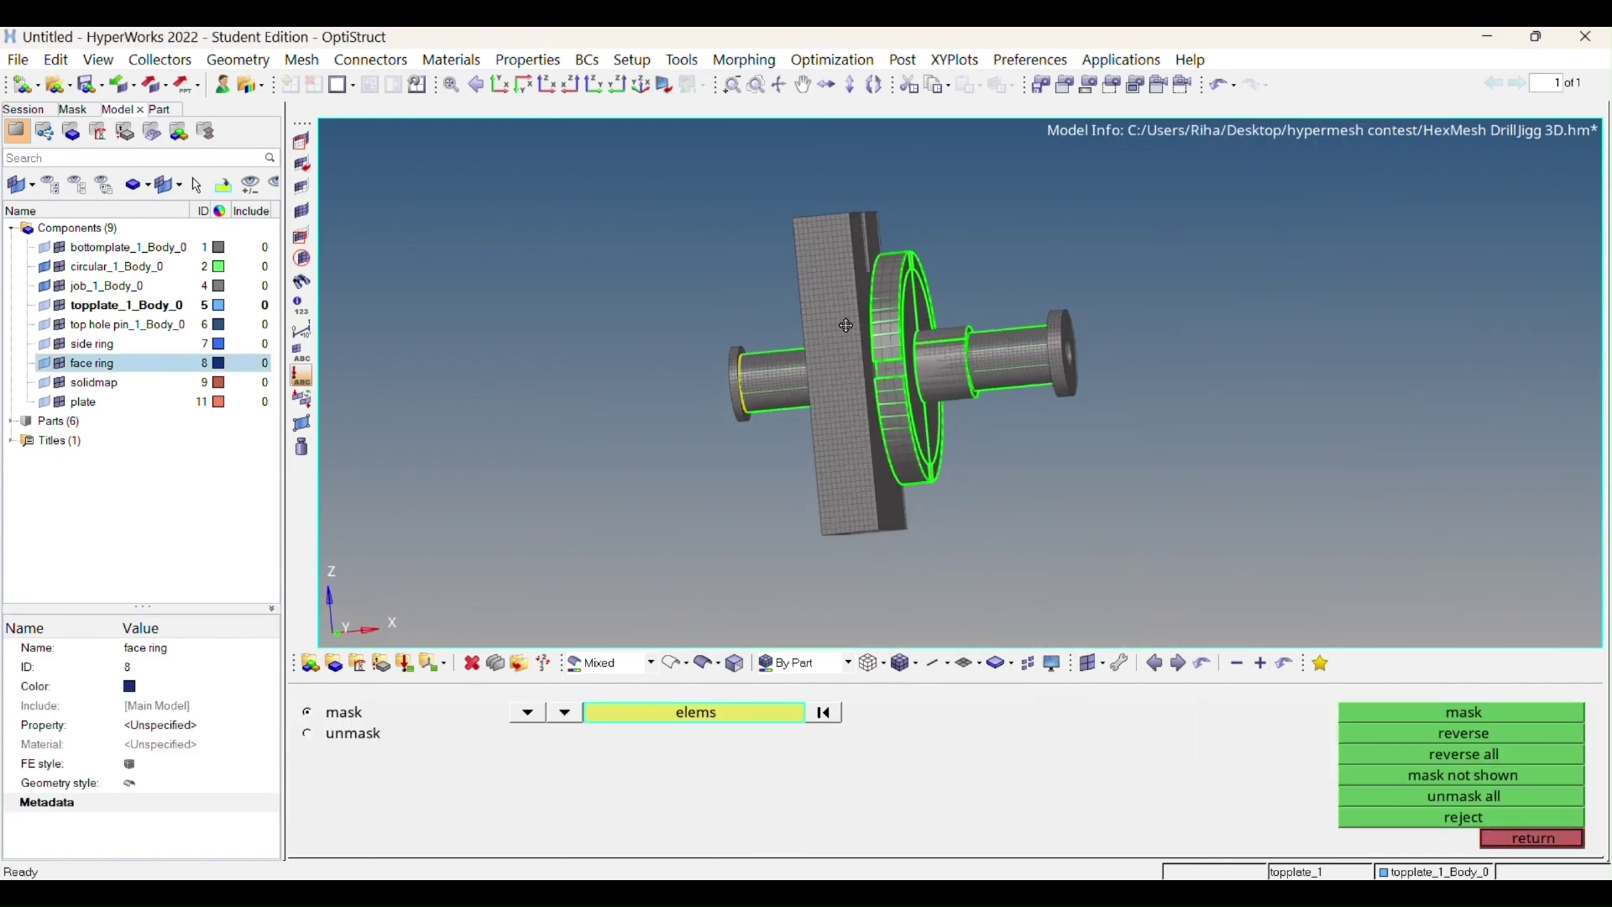
ctrl+drag(504, 379, 403, 361)
click(46, 306)
mouse_move(881, 417)
ctrl+mouse_down()
mouse_move(943, 383)
mouse_move(496, 277)
ctrl+mouse_up()
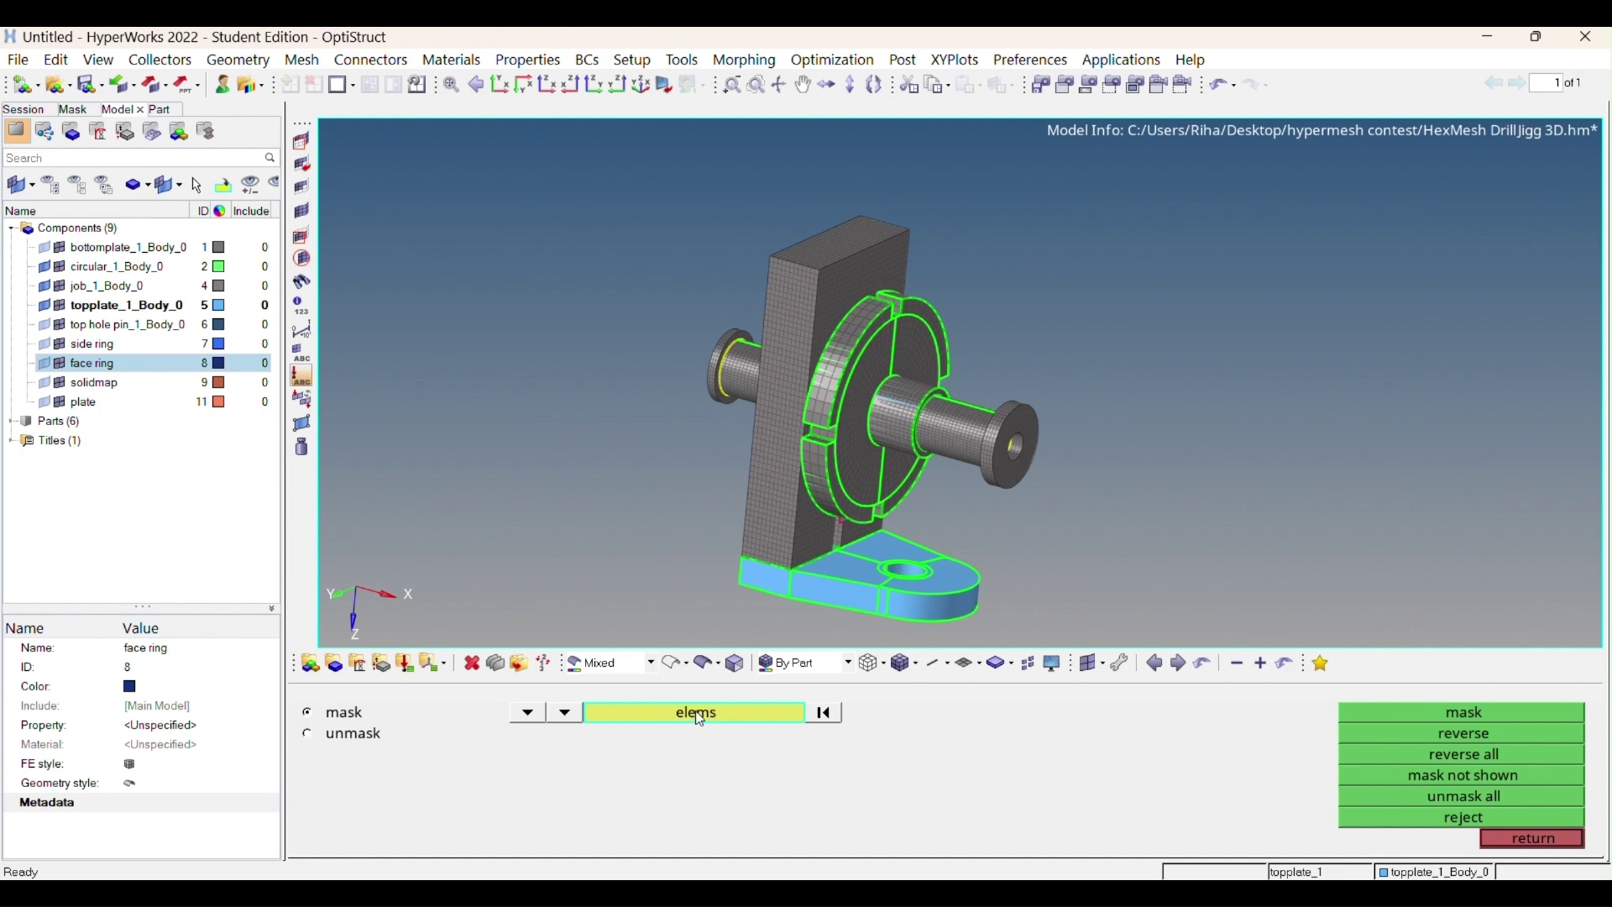
drag(1085, 578, 1086, 579)
click(1392, 709)
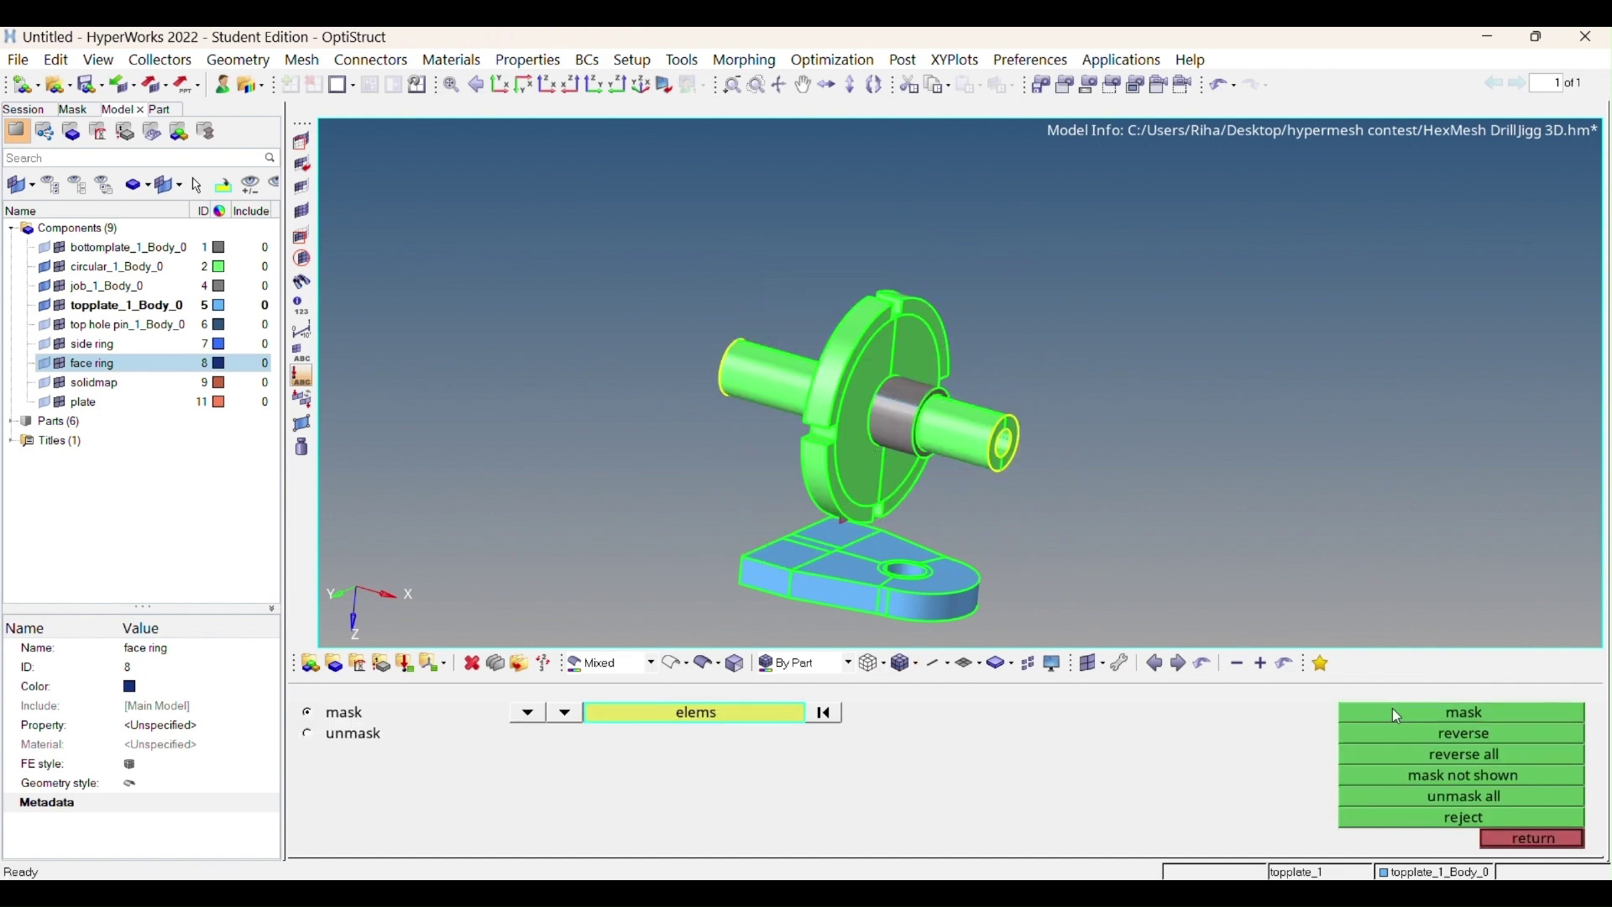
ctrl+drag(1198, 591, 1030, 453)
Quad-mesh the three base surfaces around the hole
click(1499, 839)
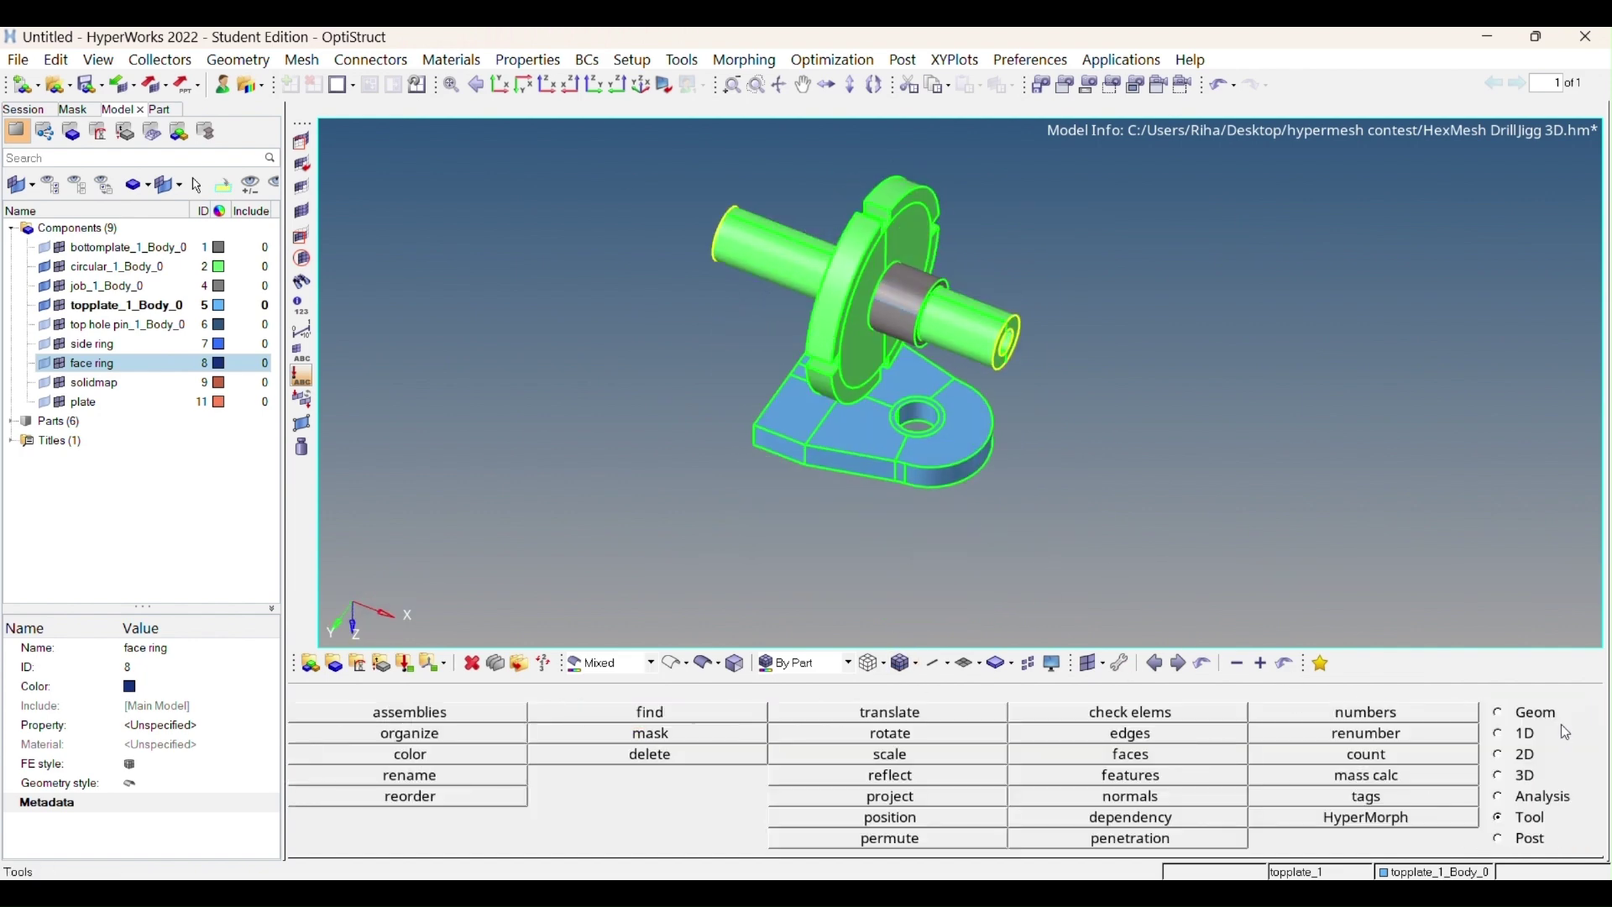
click(1499, 753)
click(1129, 711)
scroll(883, 421, up, 3)
click(857, 436)
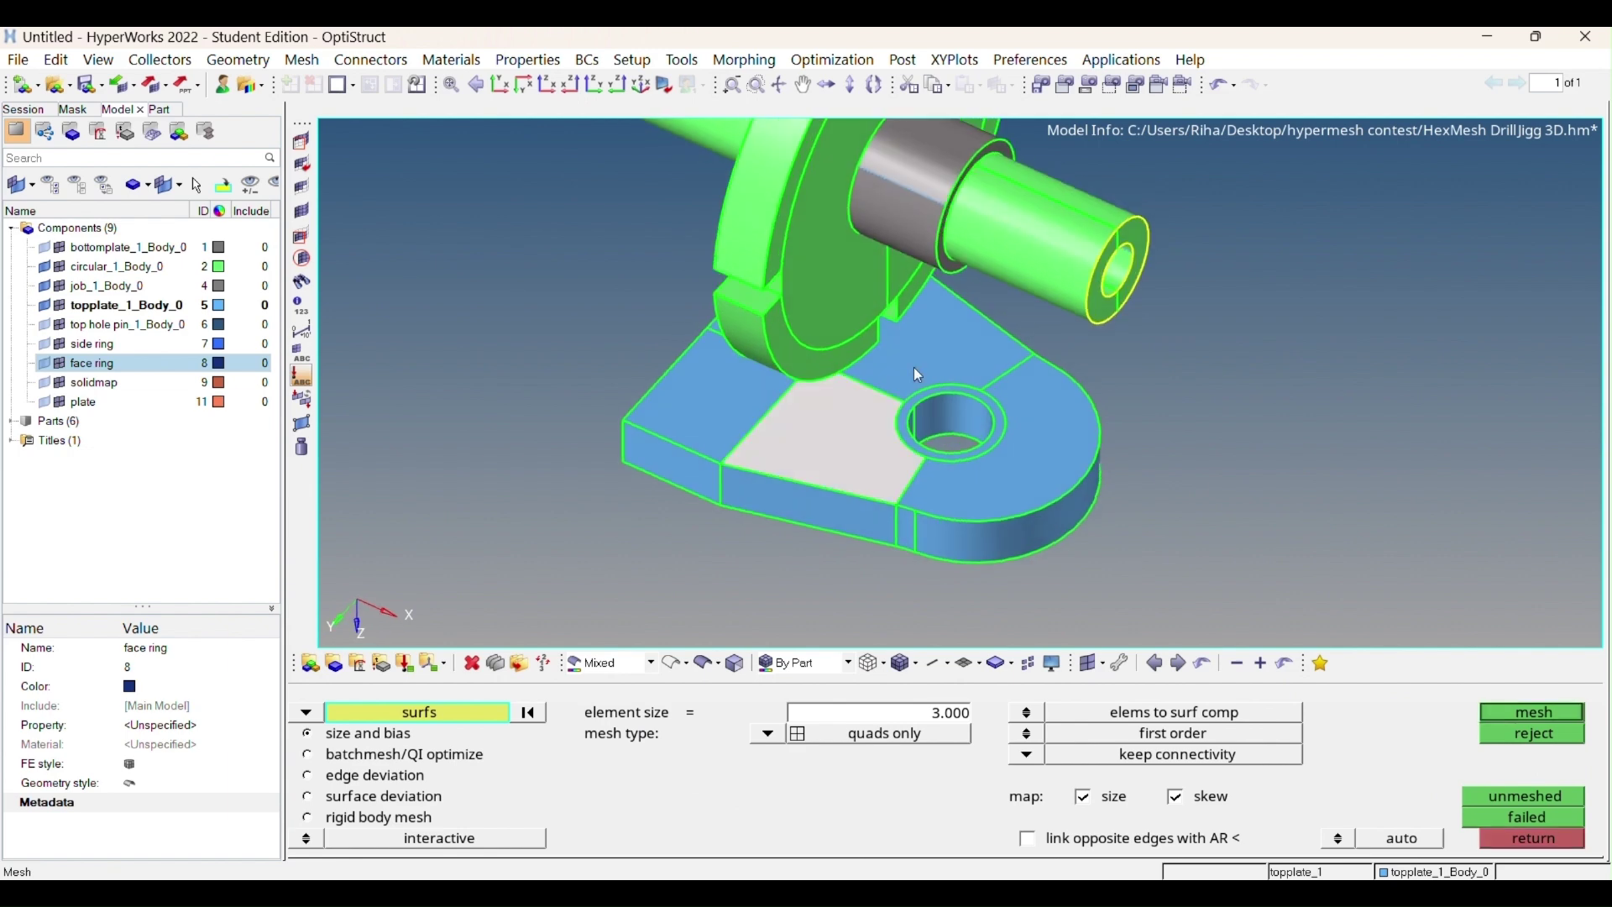
click(916, 373)
click(1031, 448)
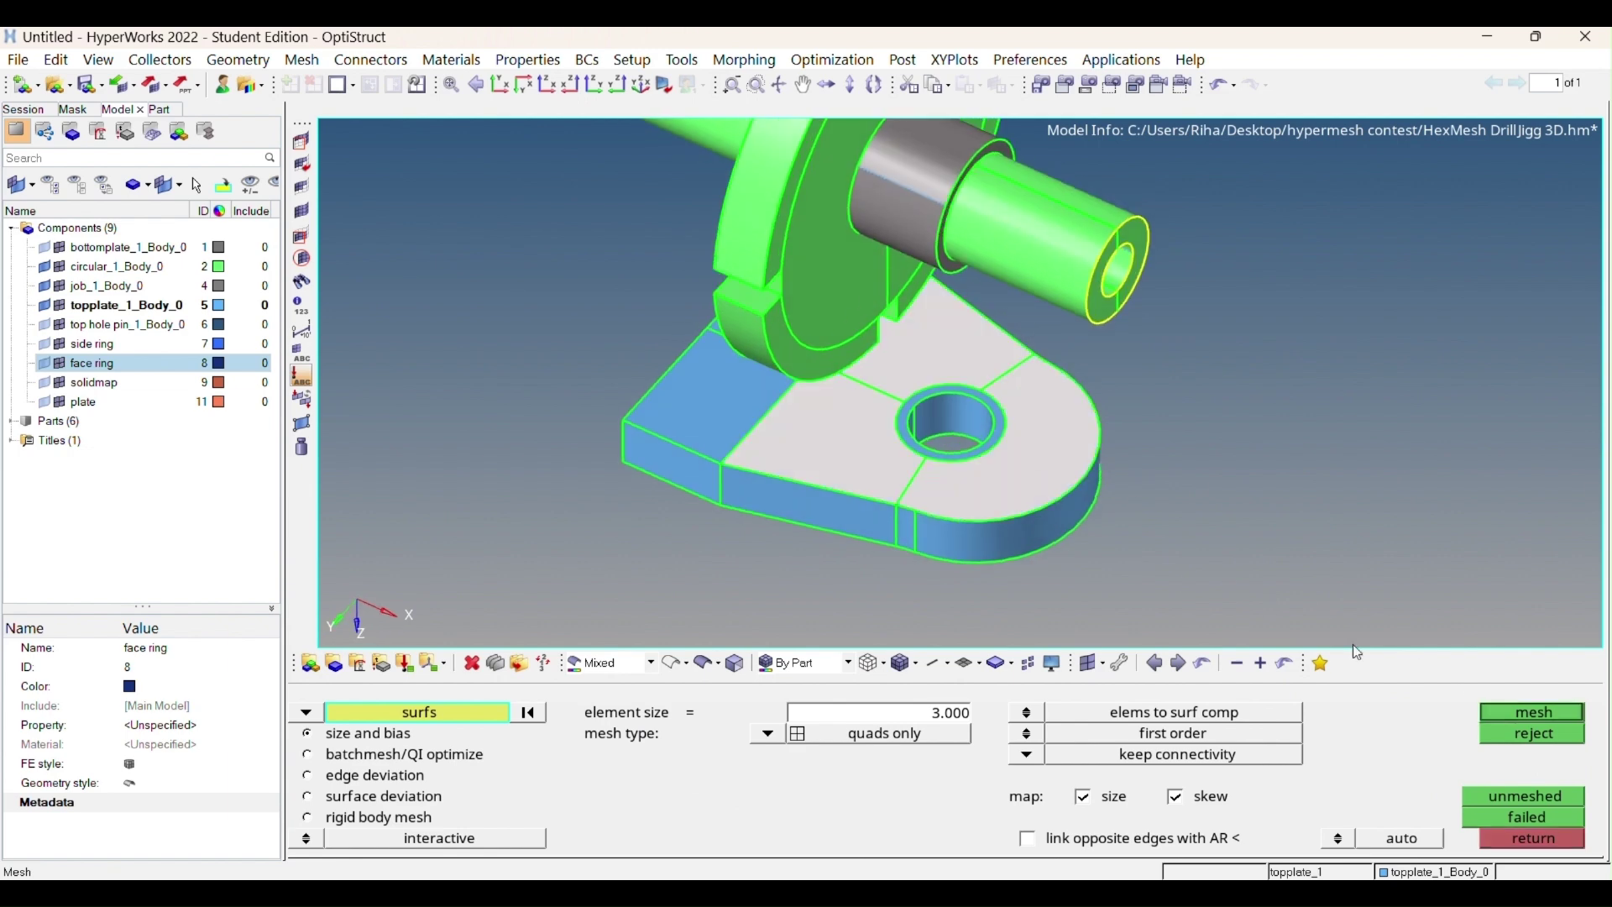
middle_click(1125, 568)
scroll(952, 488, up, 2)
scroll(942, 458, up, 4)
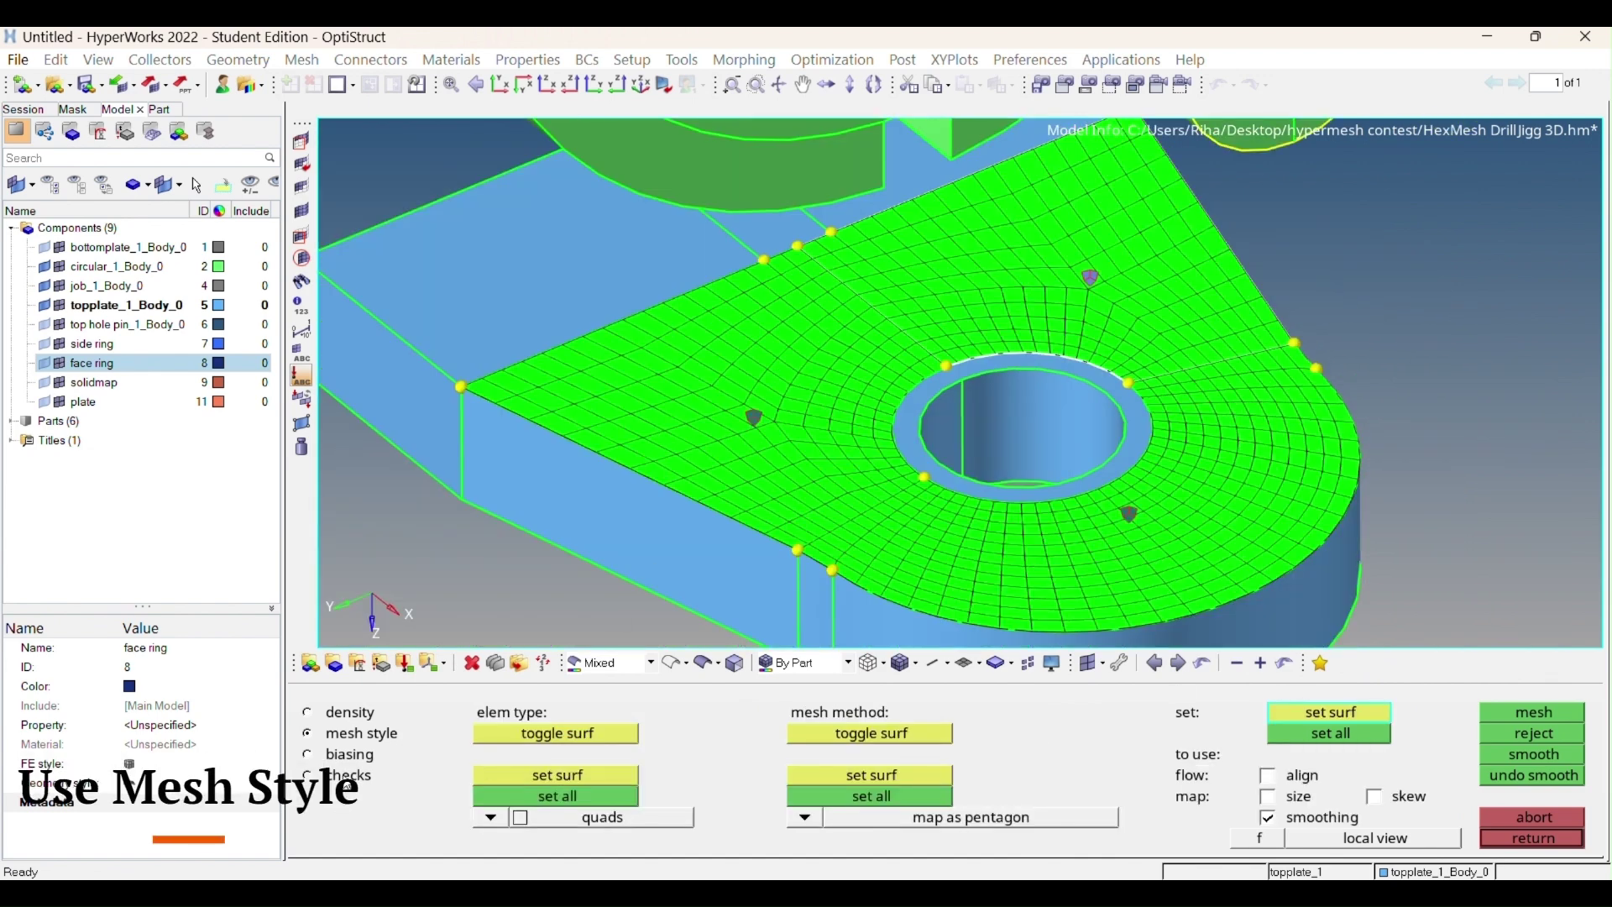
Check the base mesh's jacobian quality, adjust density, remesh, and accept the 738 elements
click(309, 775)
click(551, 706)
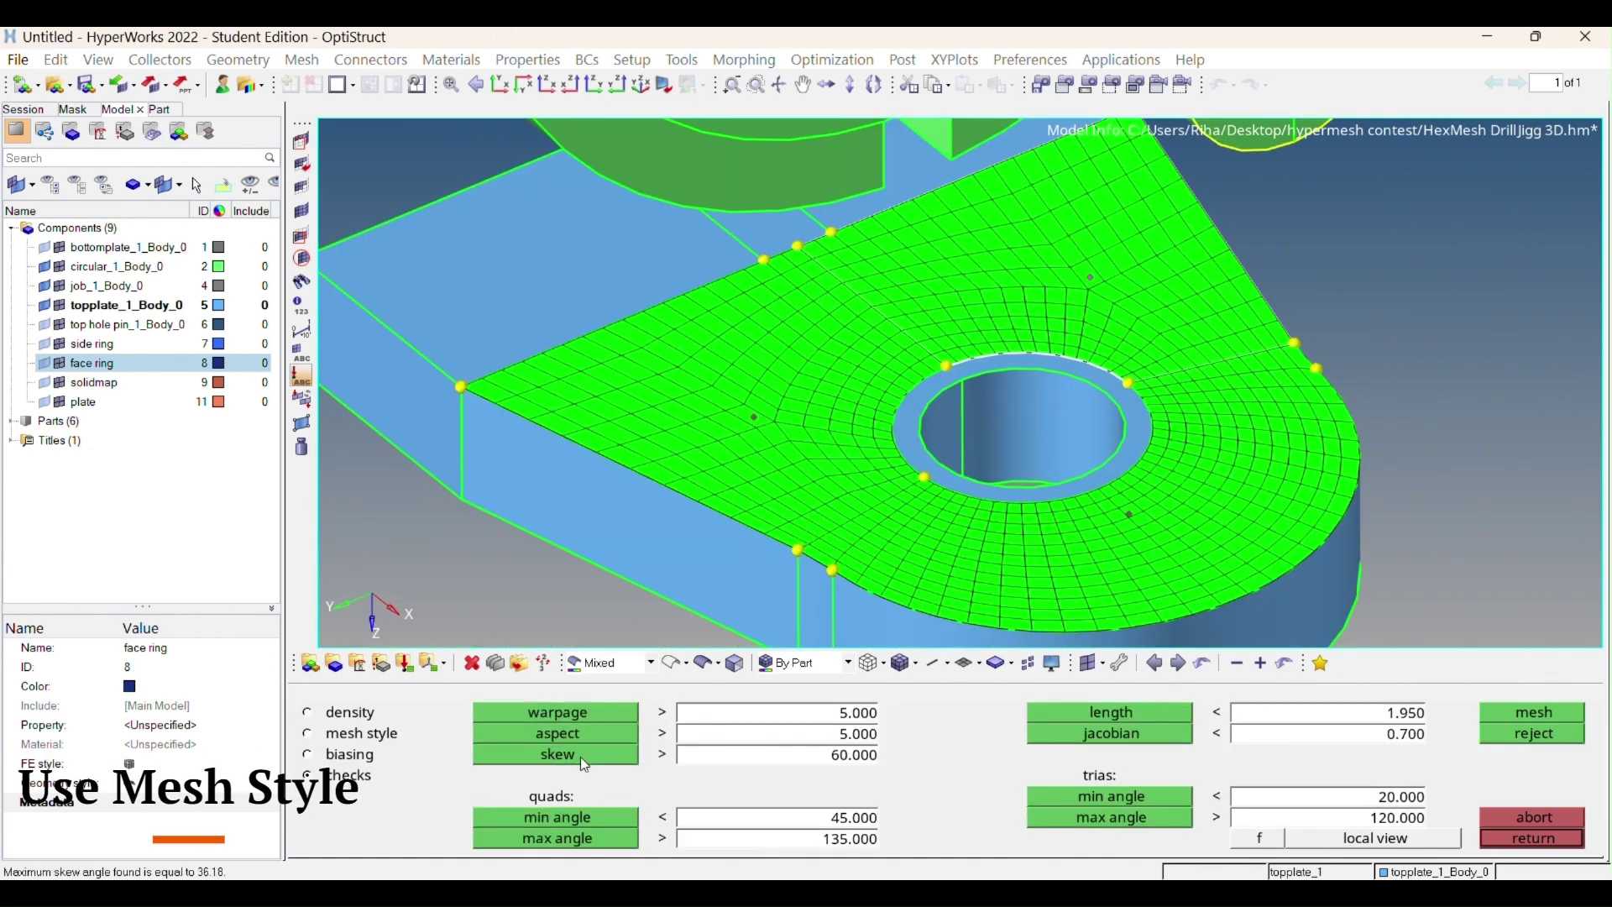
click(1068, 734)
click(308, 712)
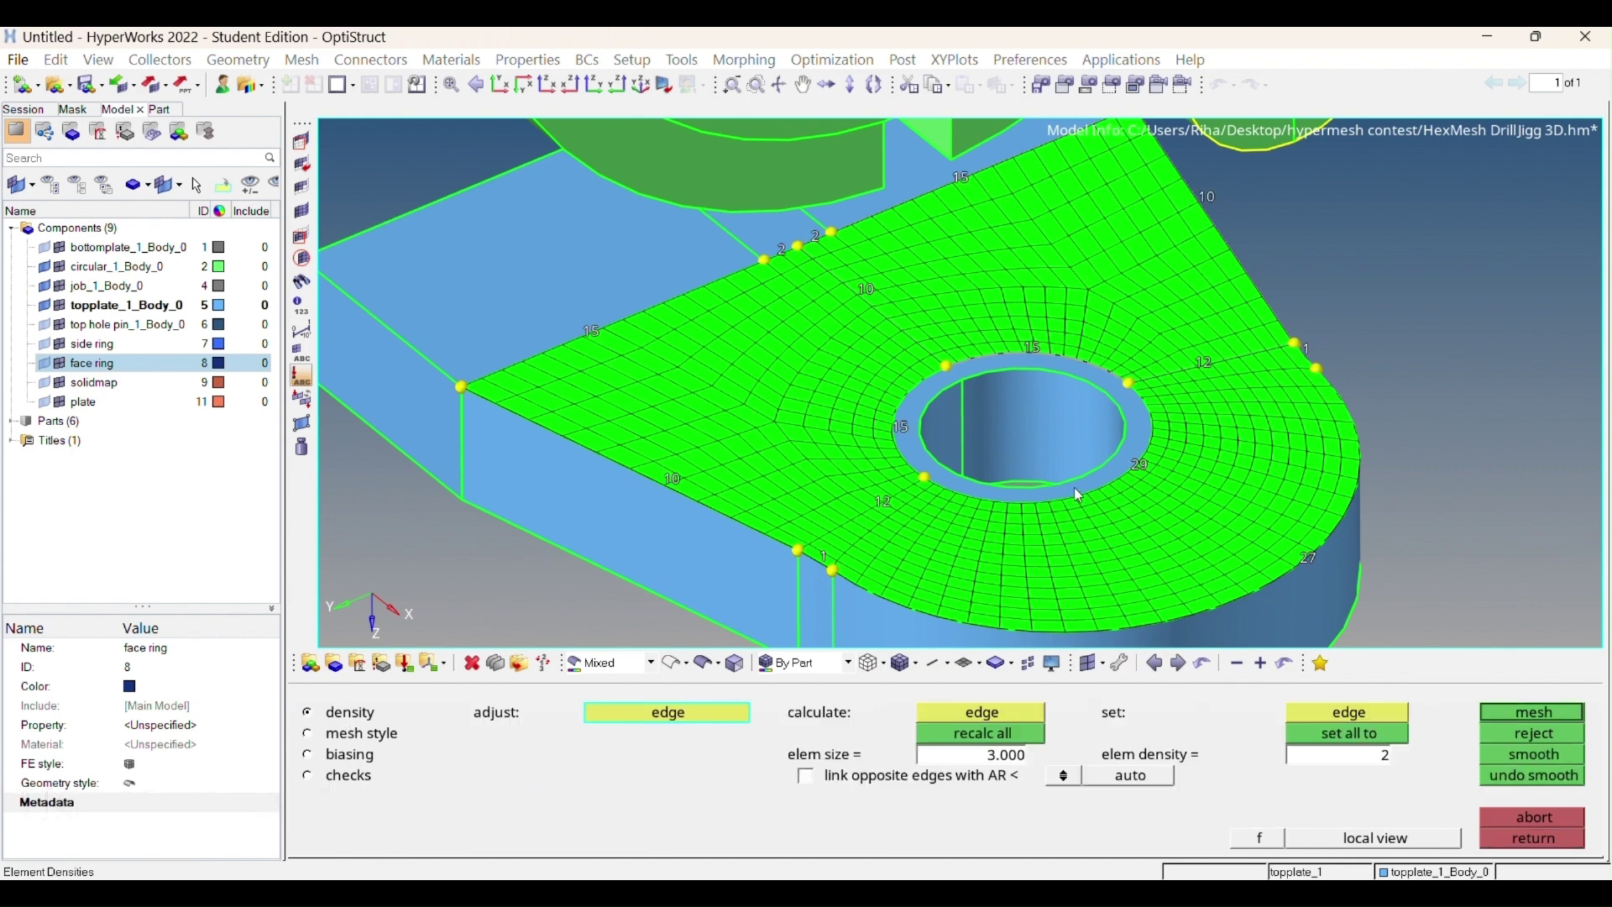
scroll(1073, 487, down, 3)
click(1494, 708)
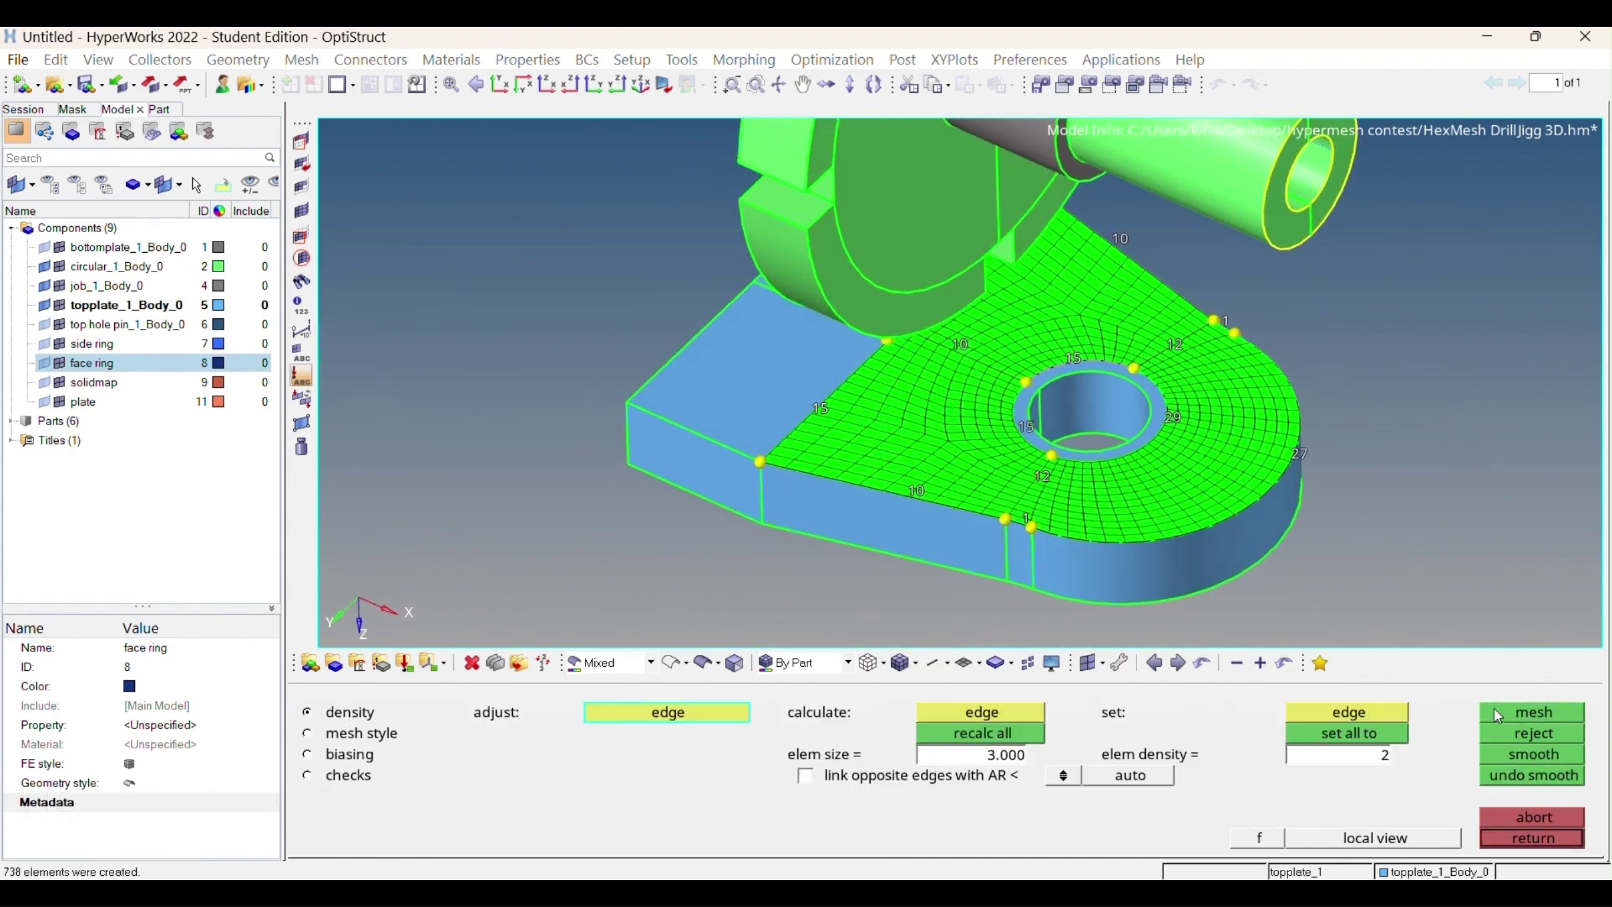
key(Escape)
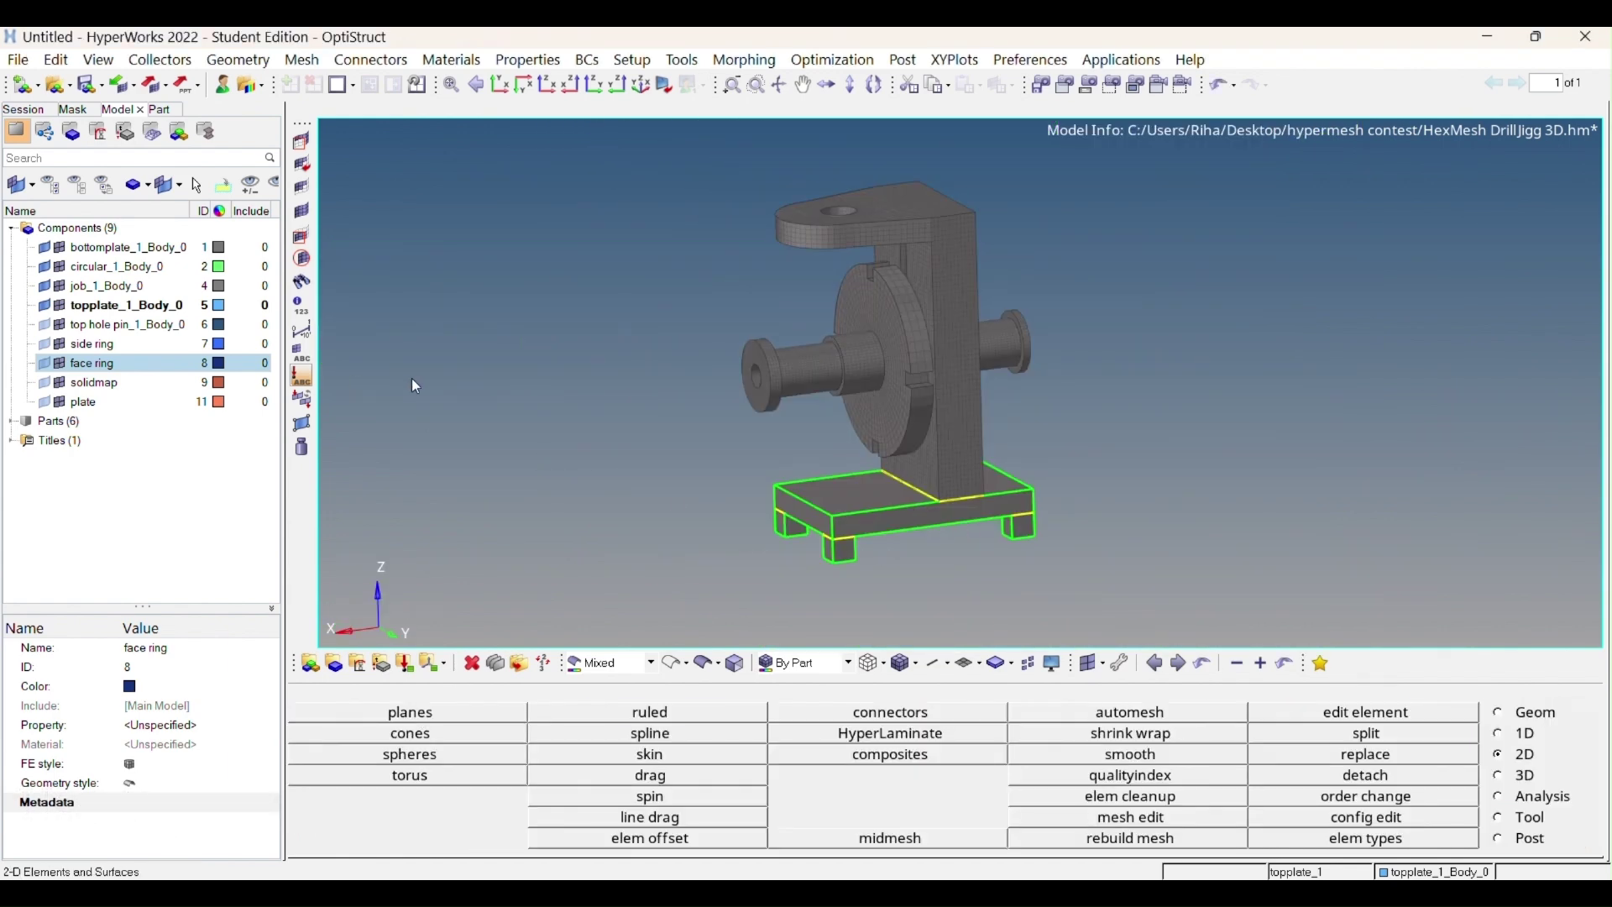
Generate free faces for the plate element row at the platform junction, creating ^faces
ctrl+drag(413, 379, 706, 378)
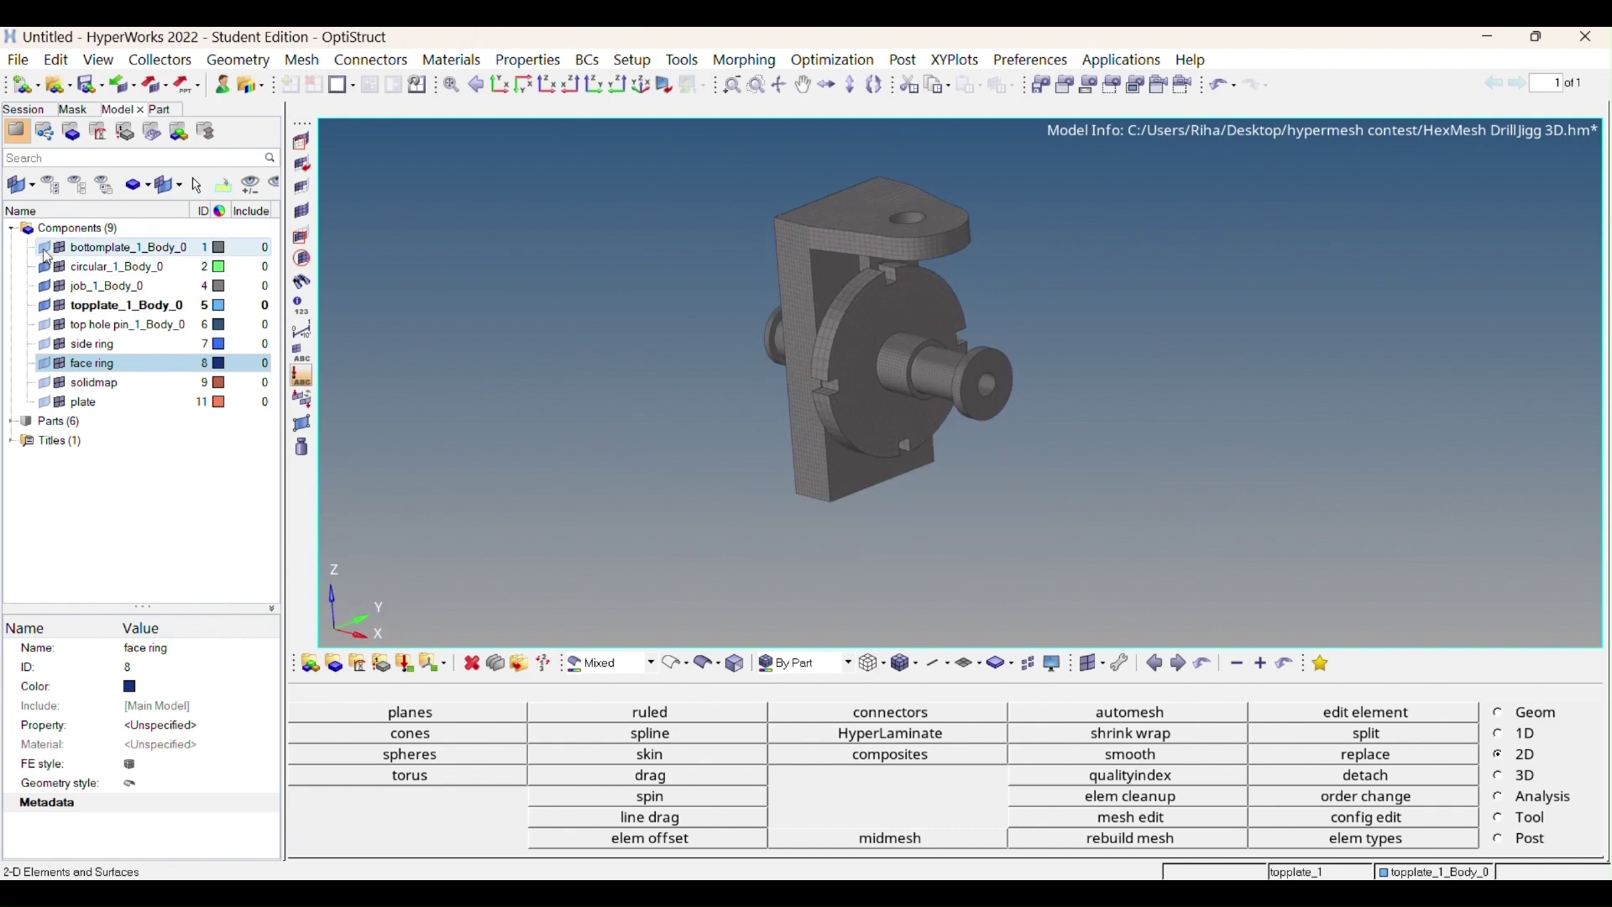
ctrl+drag(705, 504, 783, 493)
scroll(853, 450, up, 3)
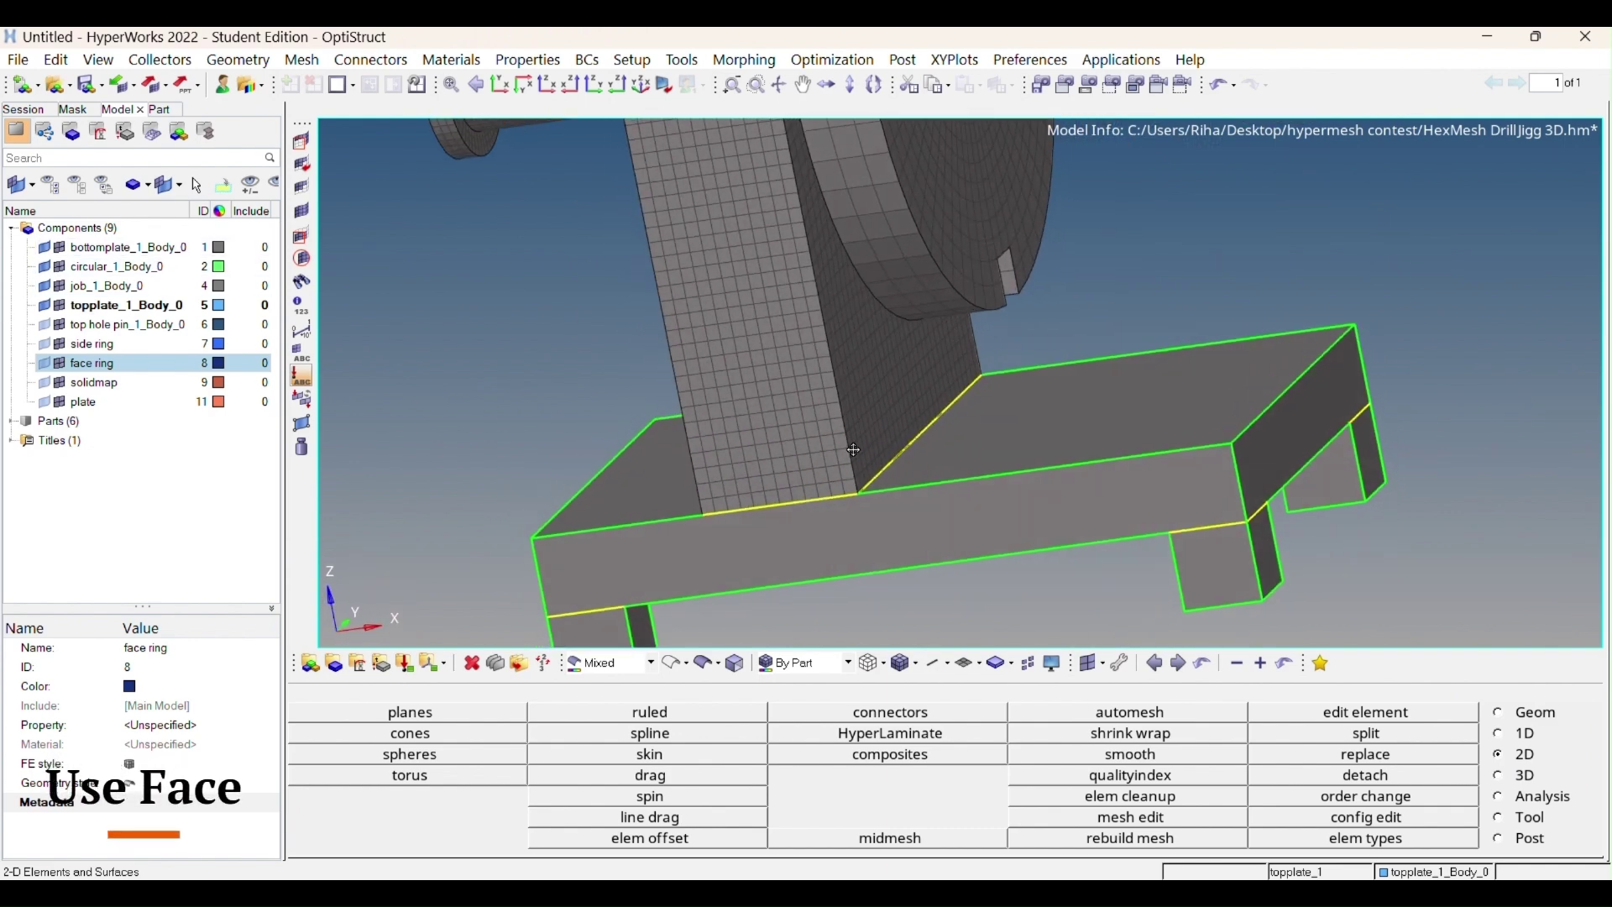
click(1499, 816)
click(1177, 753)
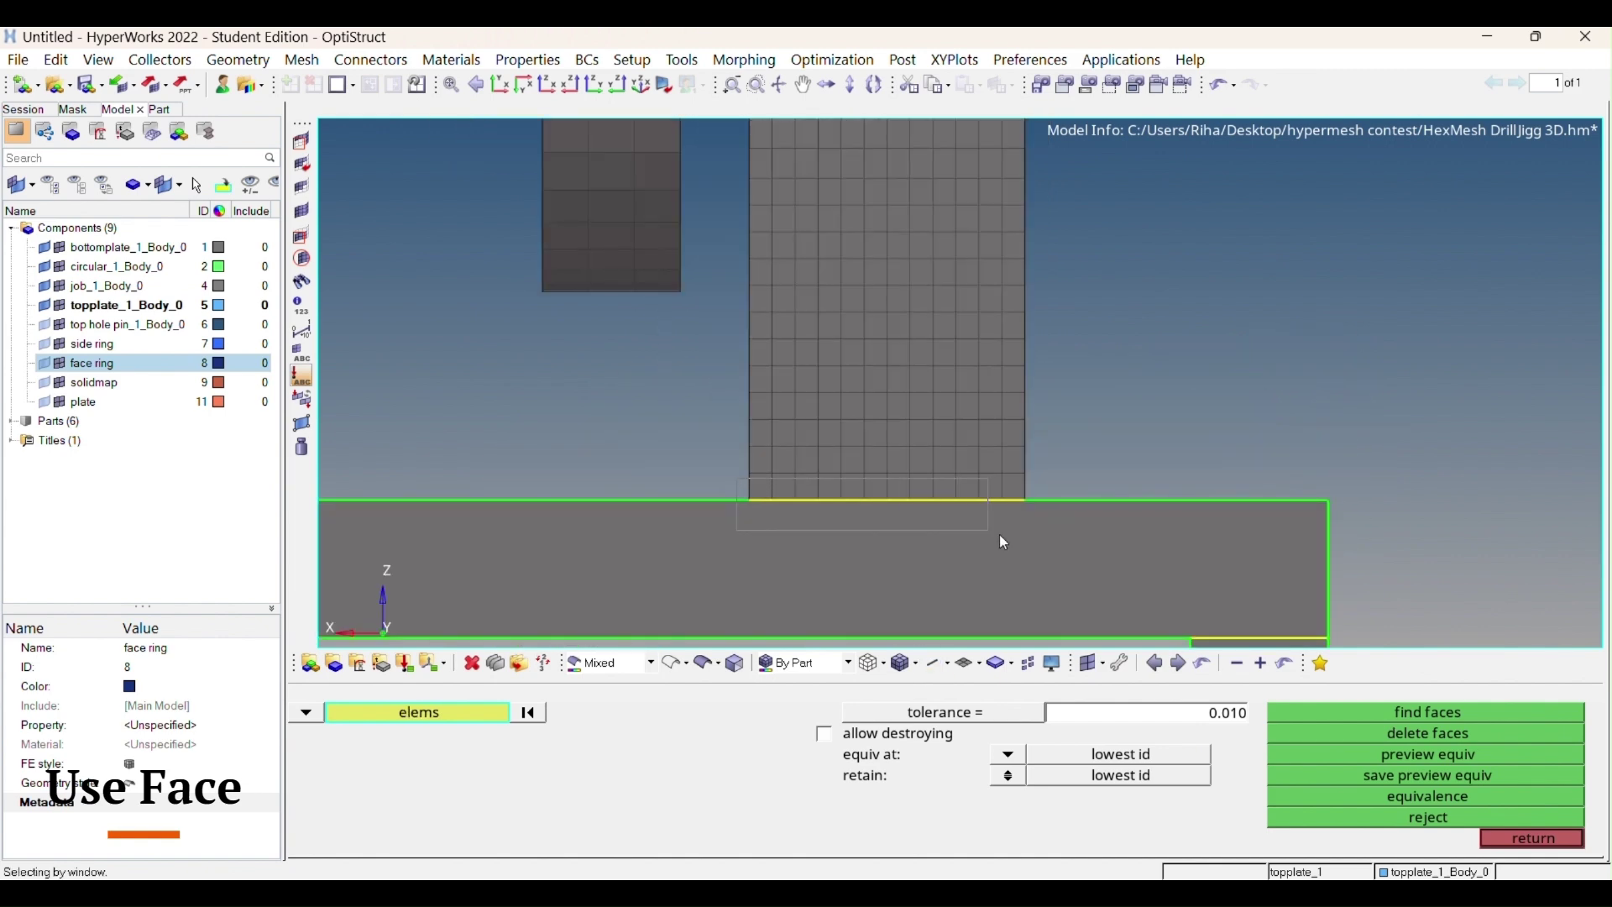
shift+drag(737, 479, 999, 535)
click(1403, 711)
click(1494, 840)
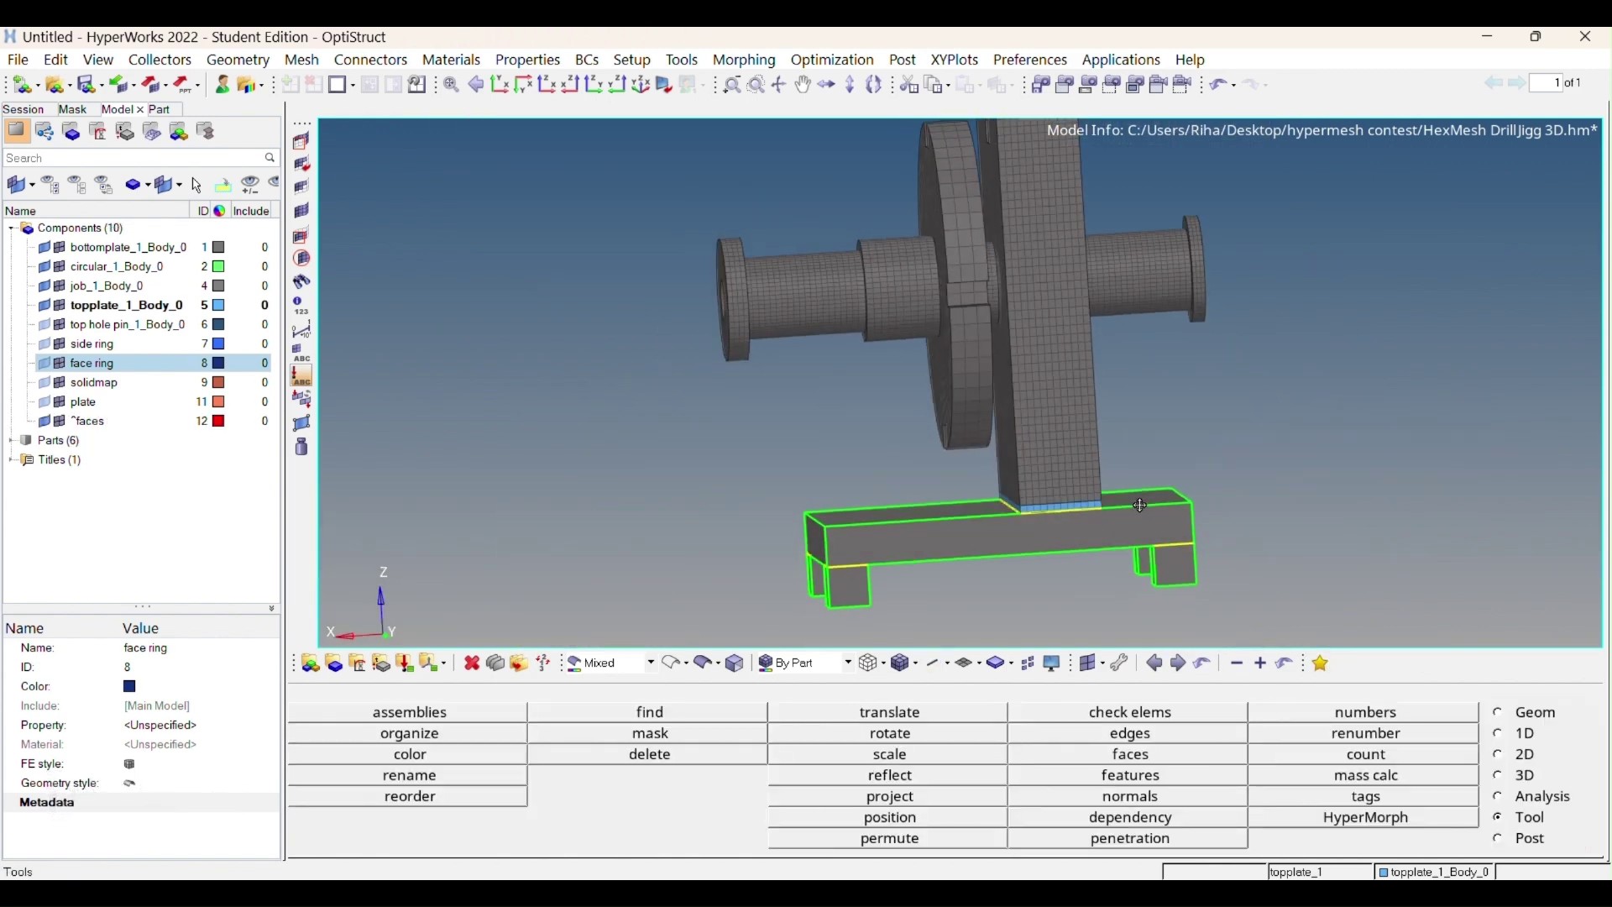
Mesh the plate's right flat top surface with quads
ctrl+drag(882, 378, 1080, 538)
scroll(1079, 538, up, 3)
click(1498, 754)
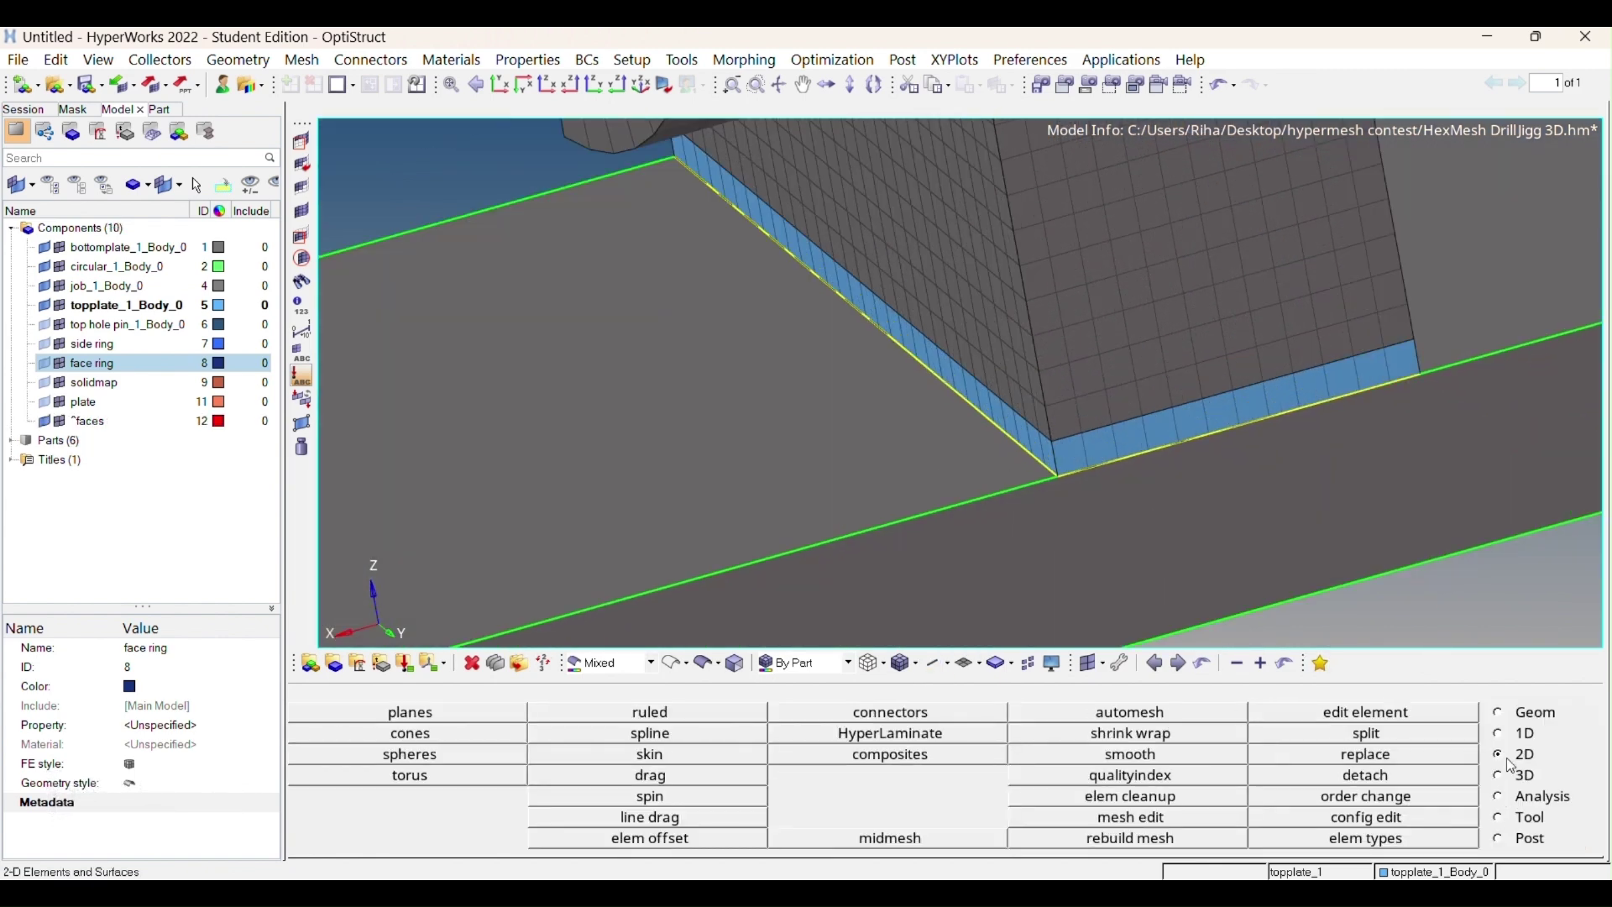
click(1191, 712)
click(826, 422)
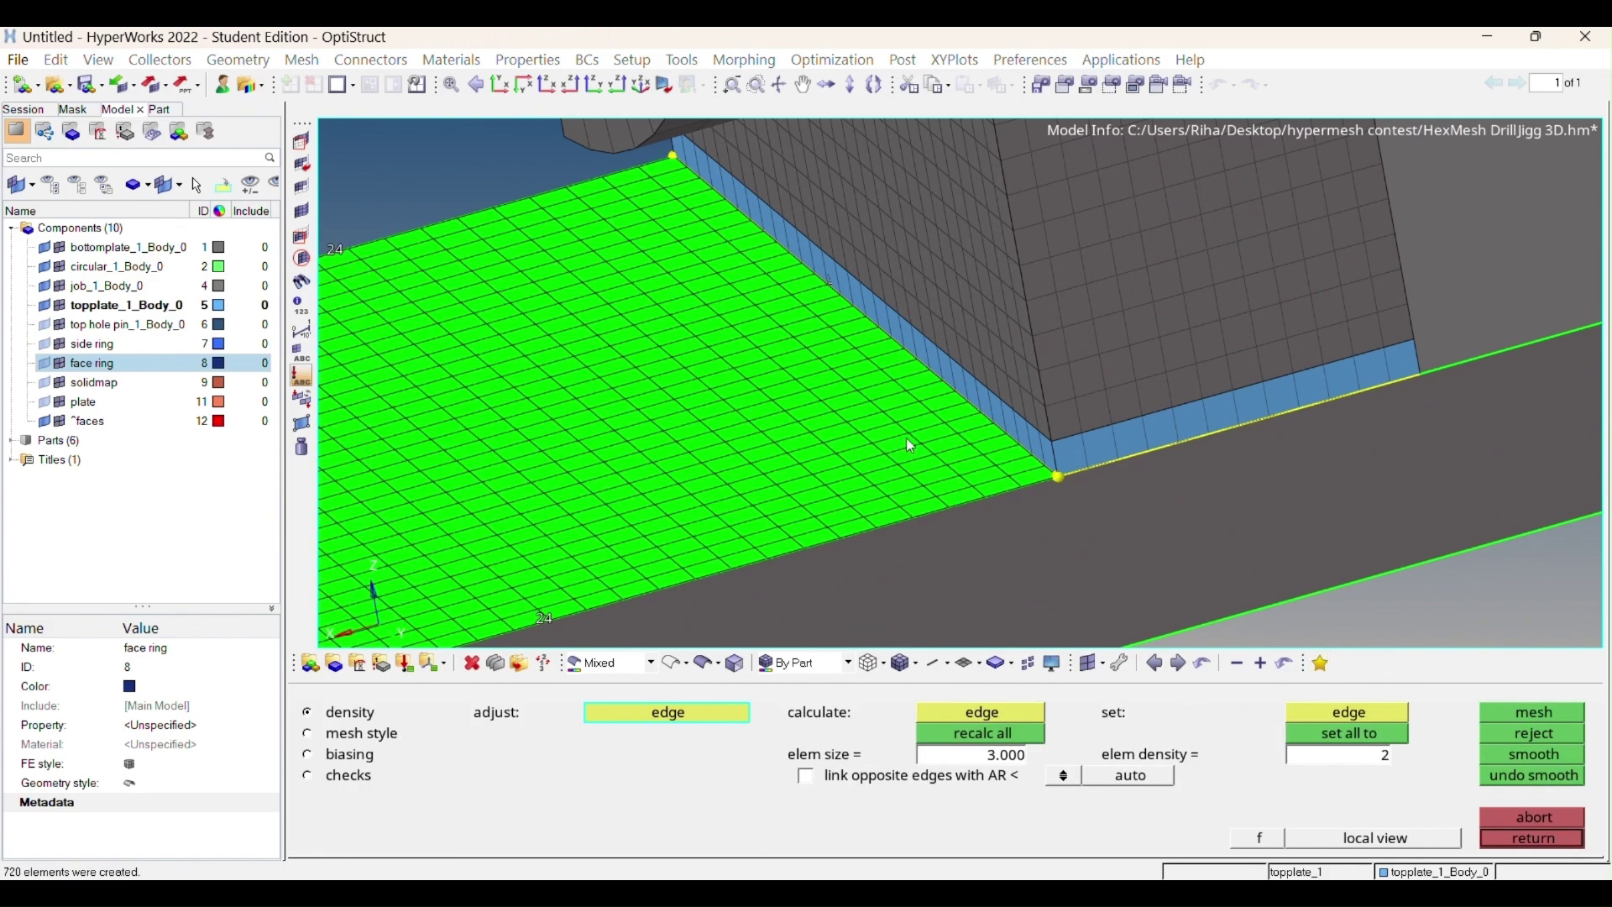
scroll(905, 437, down, 3)
scroll(906, 437, up, 3)
mouse_move(905, 437)
ctrl+mouse_down()
mouse_move(1001, 408)
mouse_move(1125, 477)
ctrl+mouse_up()
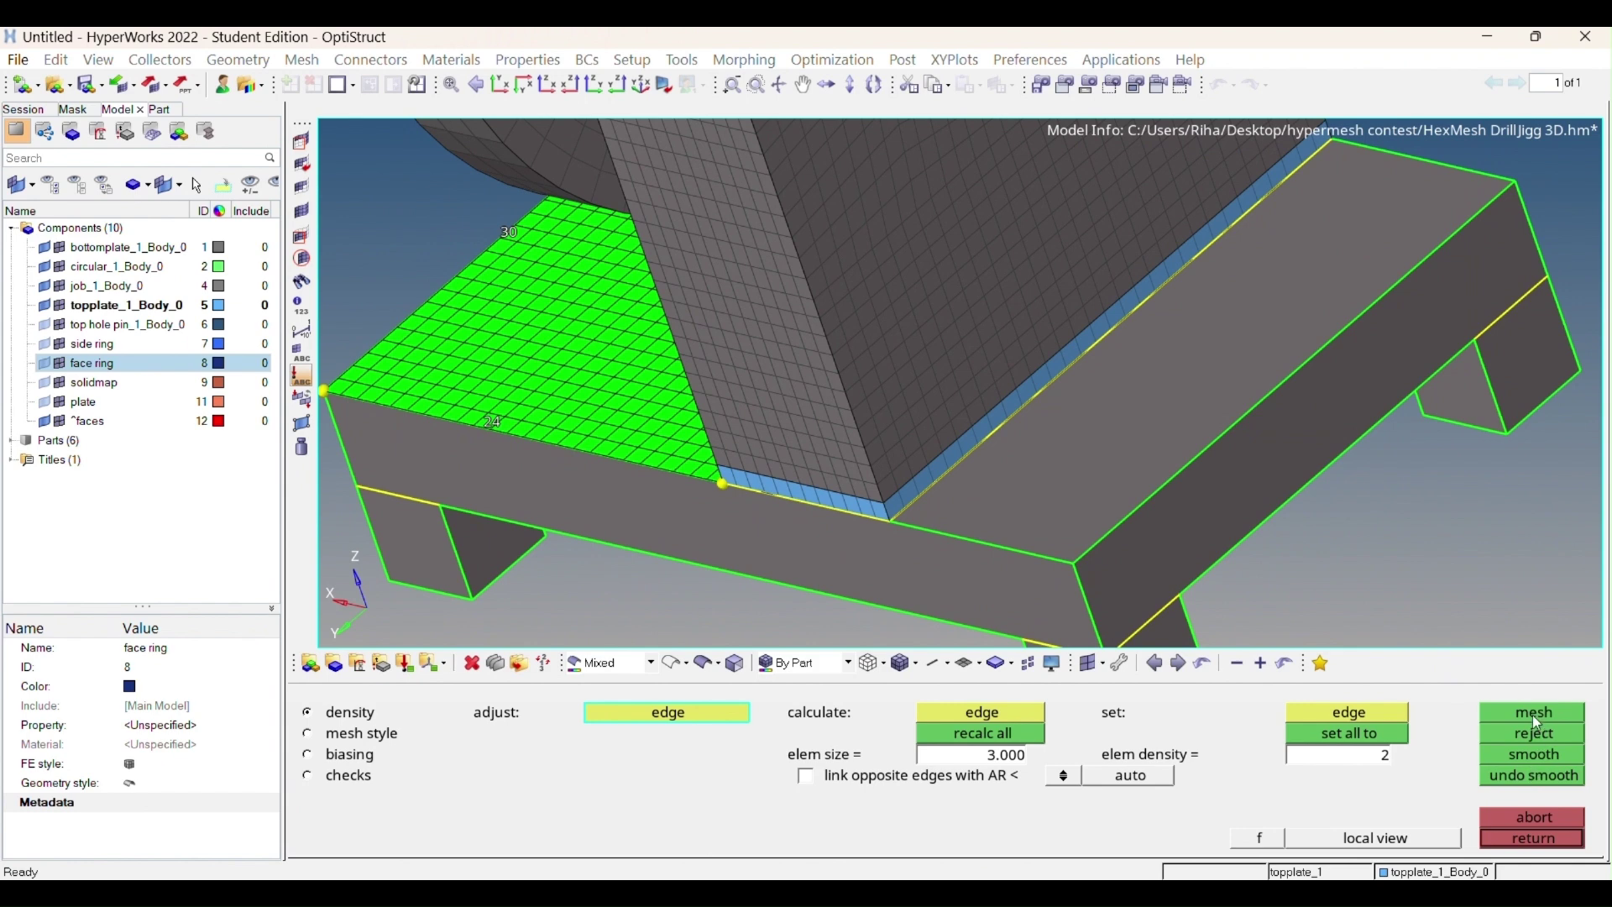
click(1542, 841)
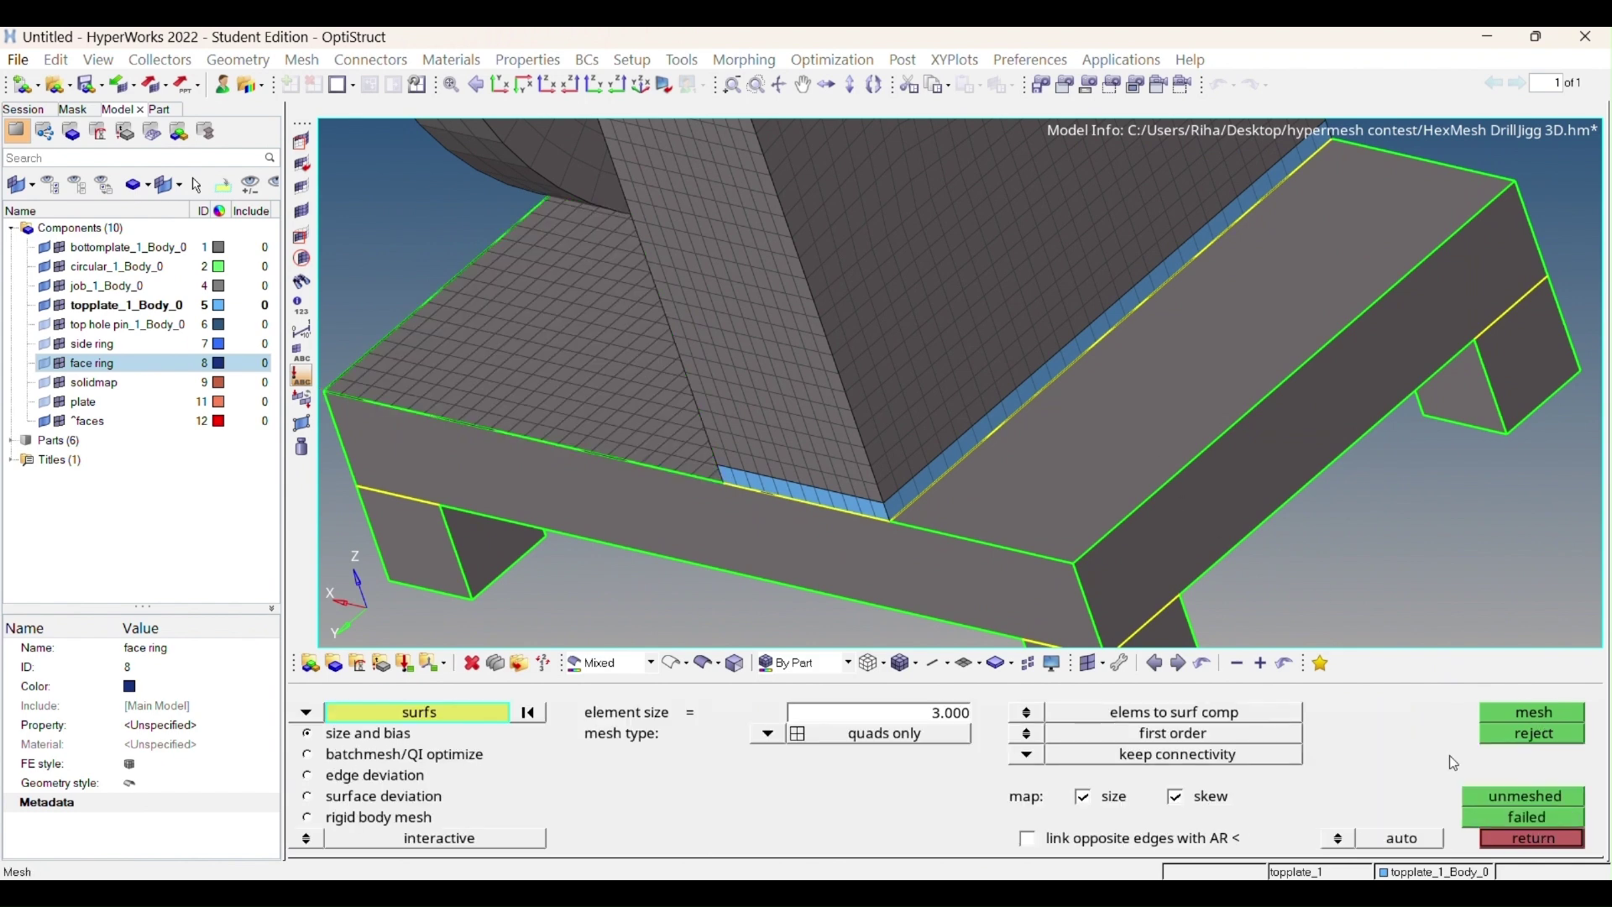
click(1178, 454)
click(1526, 711)
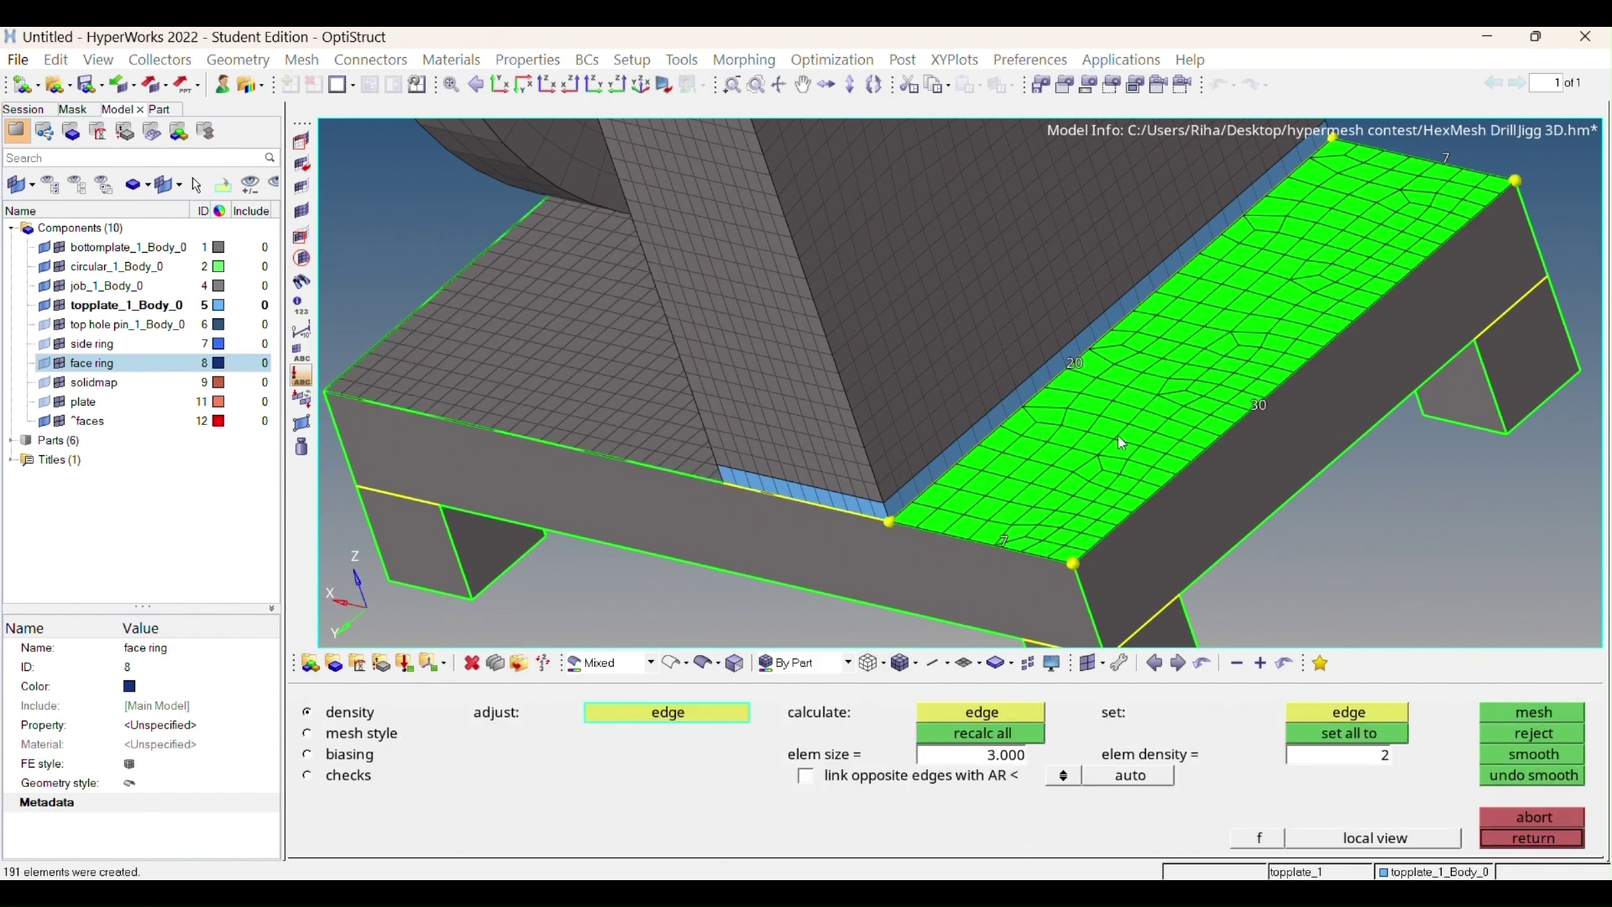
scroll(1150, 443, up, 2)
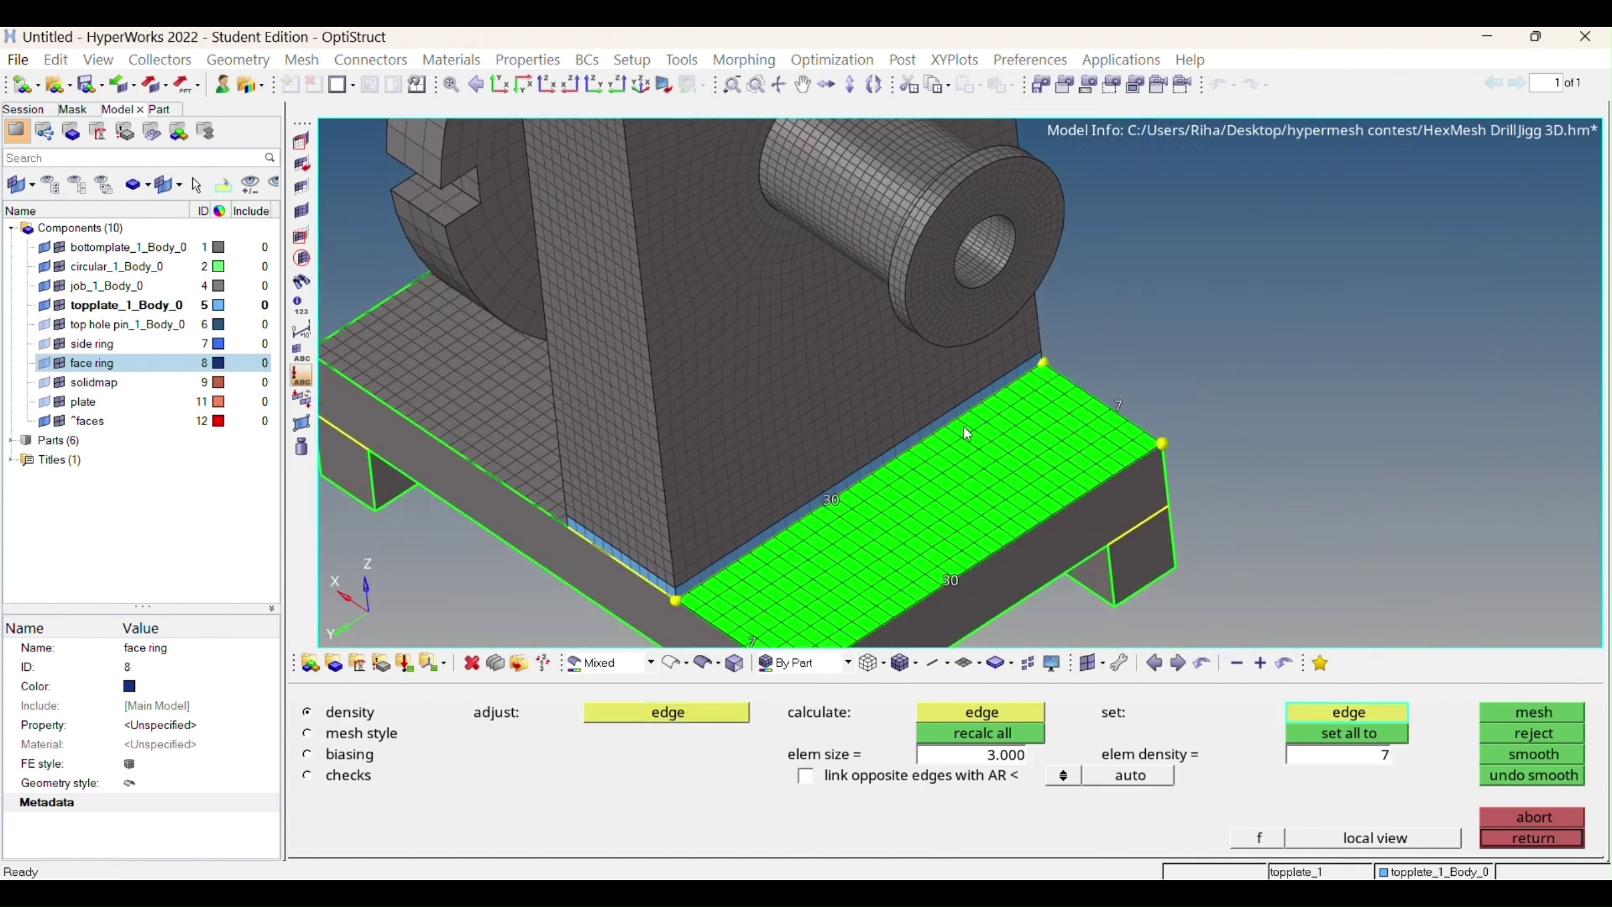
Set 10 elements along the short edges, remesh, and accept the quad mesh
ctrl+drag(964, 427, 931, 524)
double_click(1334, 751)
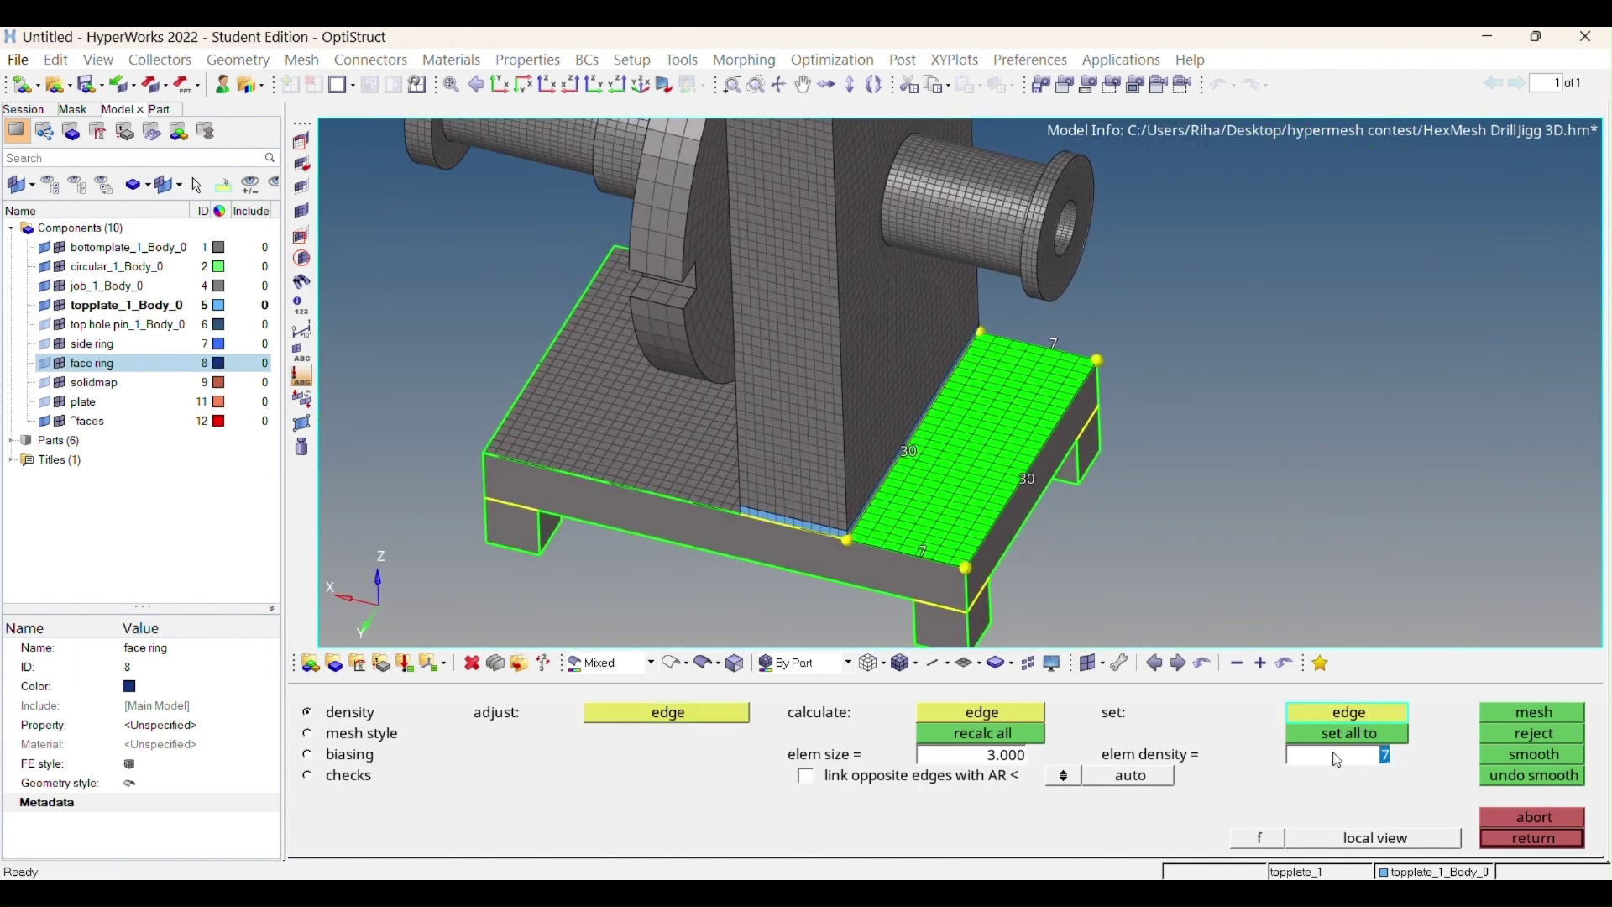
text(10)
click(920, 550)
click(1559, 715)
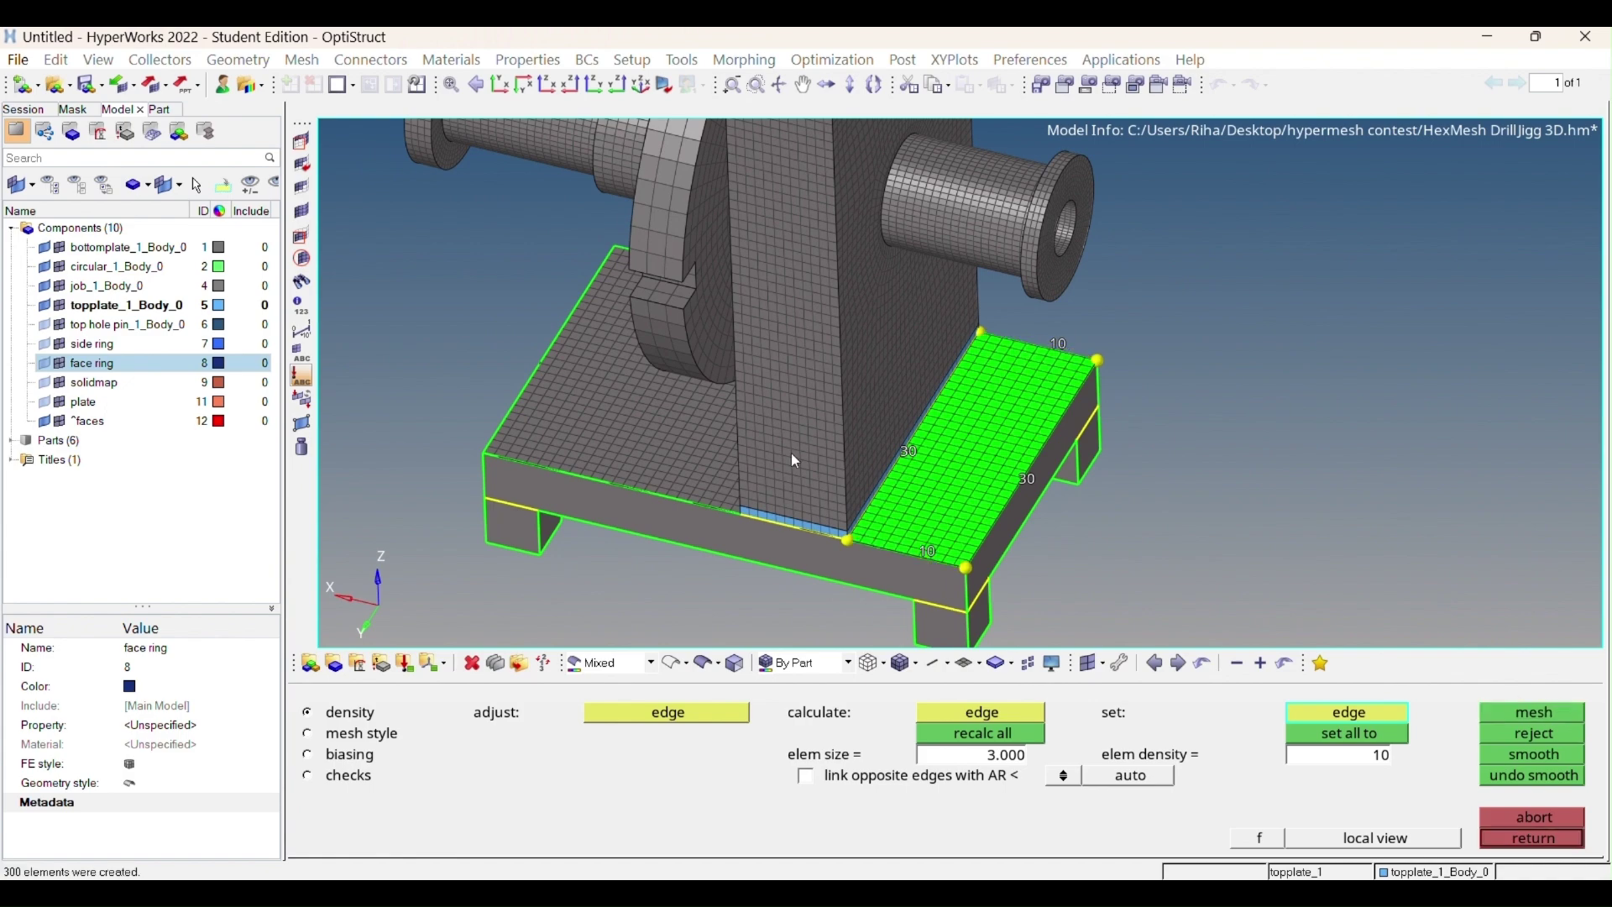
scroll(792, 453, up, 3)
scroll(791, 451, down, 4)
scroll(804, 440, up, 1)
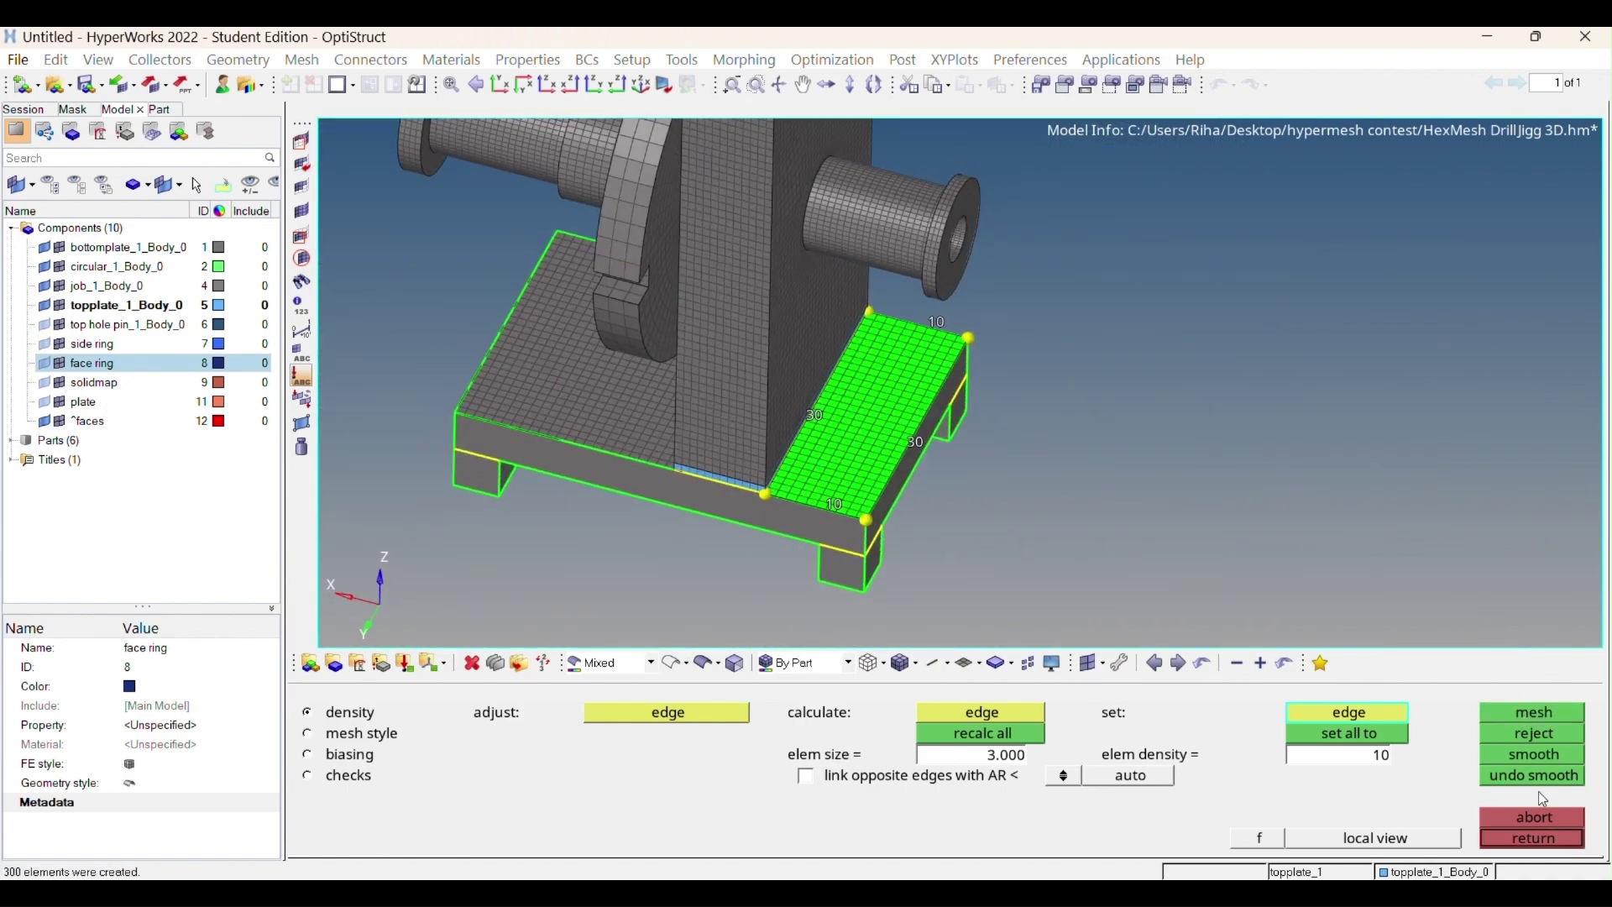
click(1535, 838)
ctrl+drag(697, 453, 593, 529)
Leave automesh, visit the two-point distance panel without measuring, and select the 3D page
key(Escape)
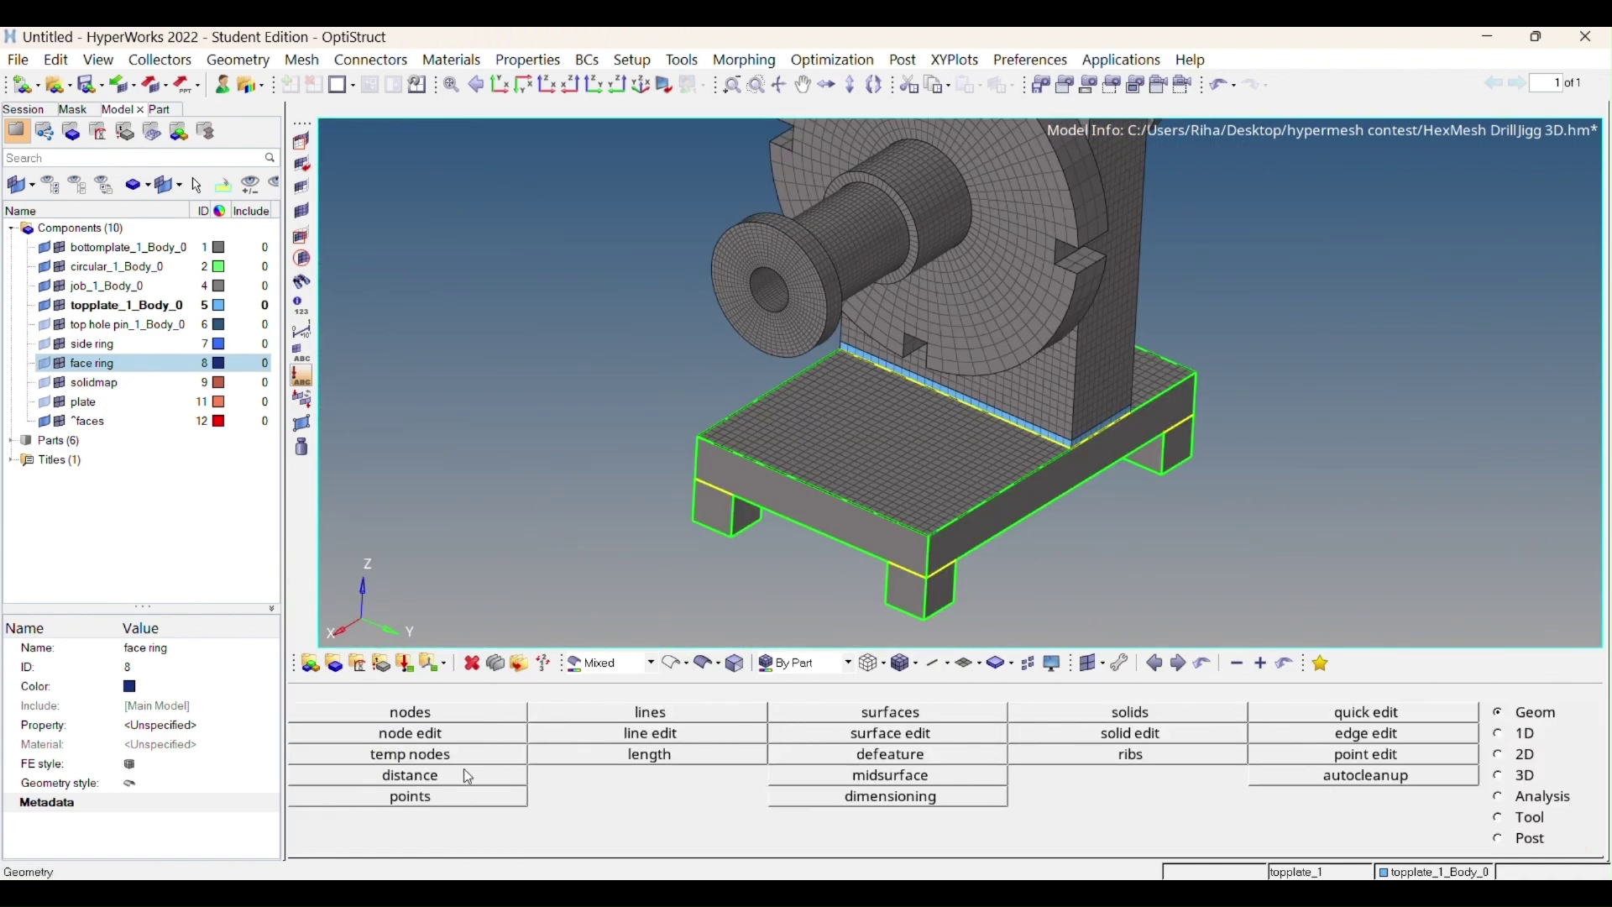
click(464, 771)
click(378, 754)
scroll(1056, 519, up, 3)
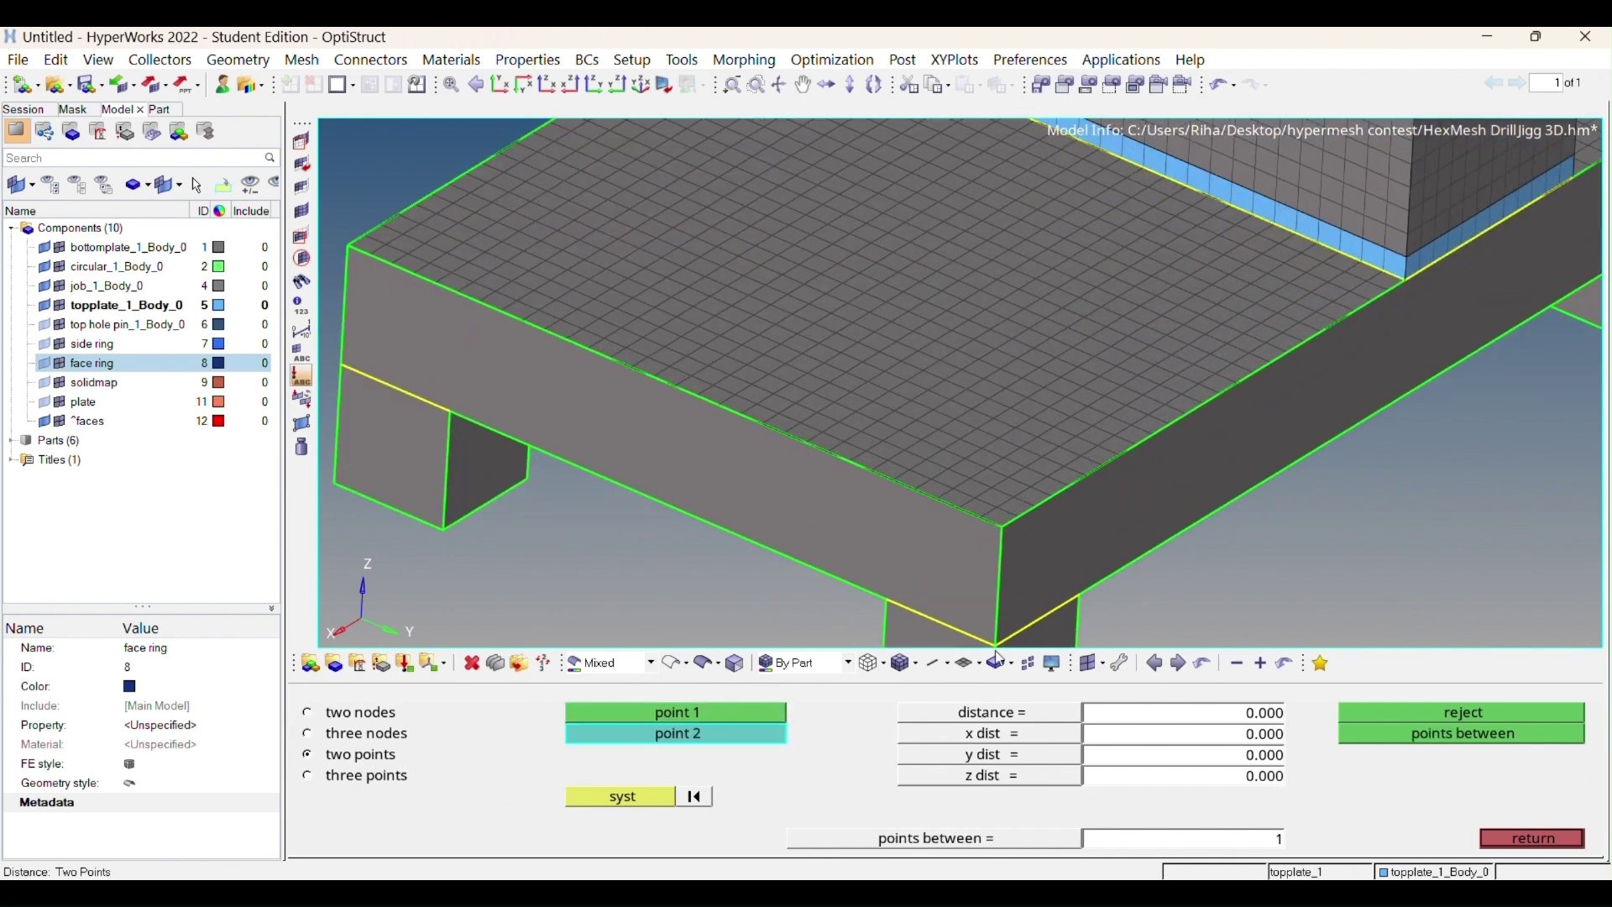
click(1506, 838)
scroll(1382, 604, down, 2)
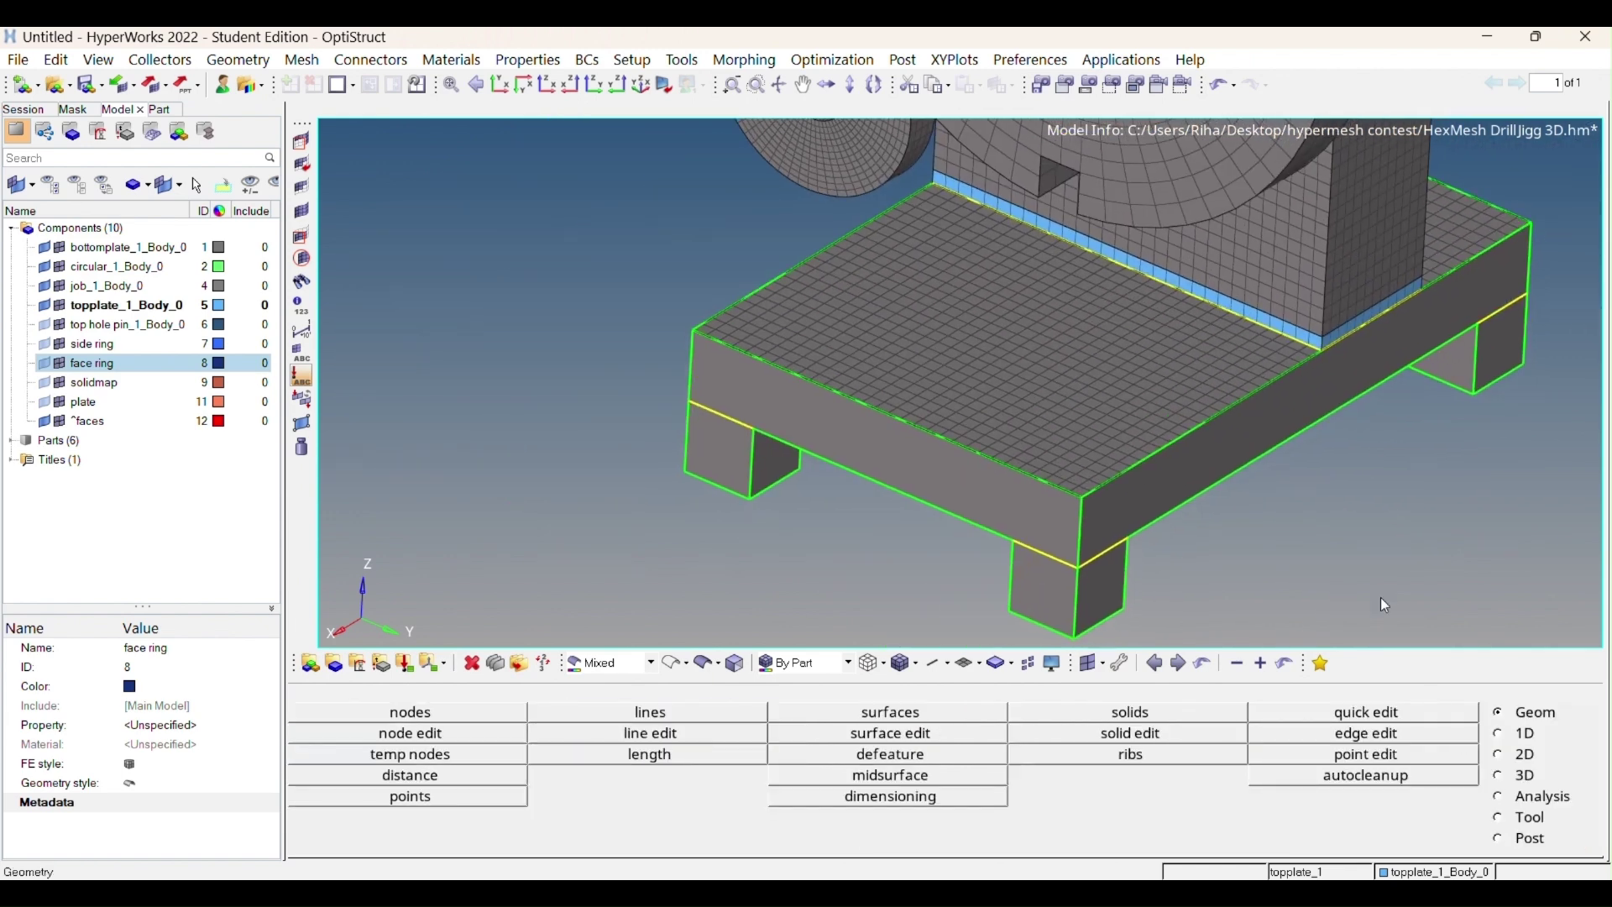
click(1499, 775)
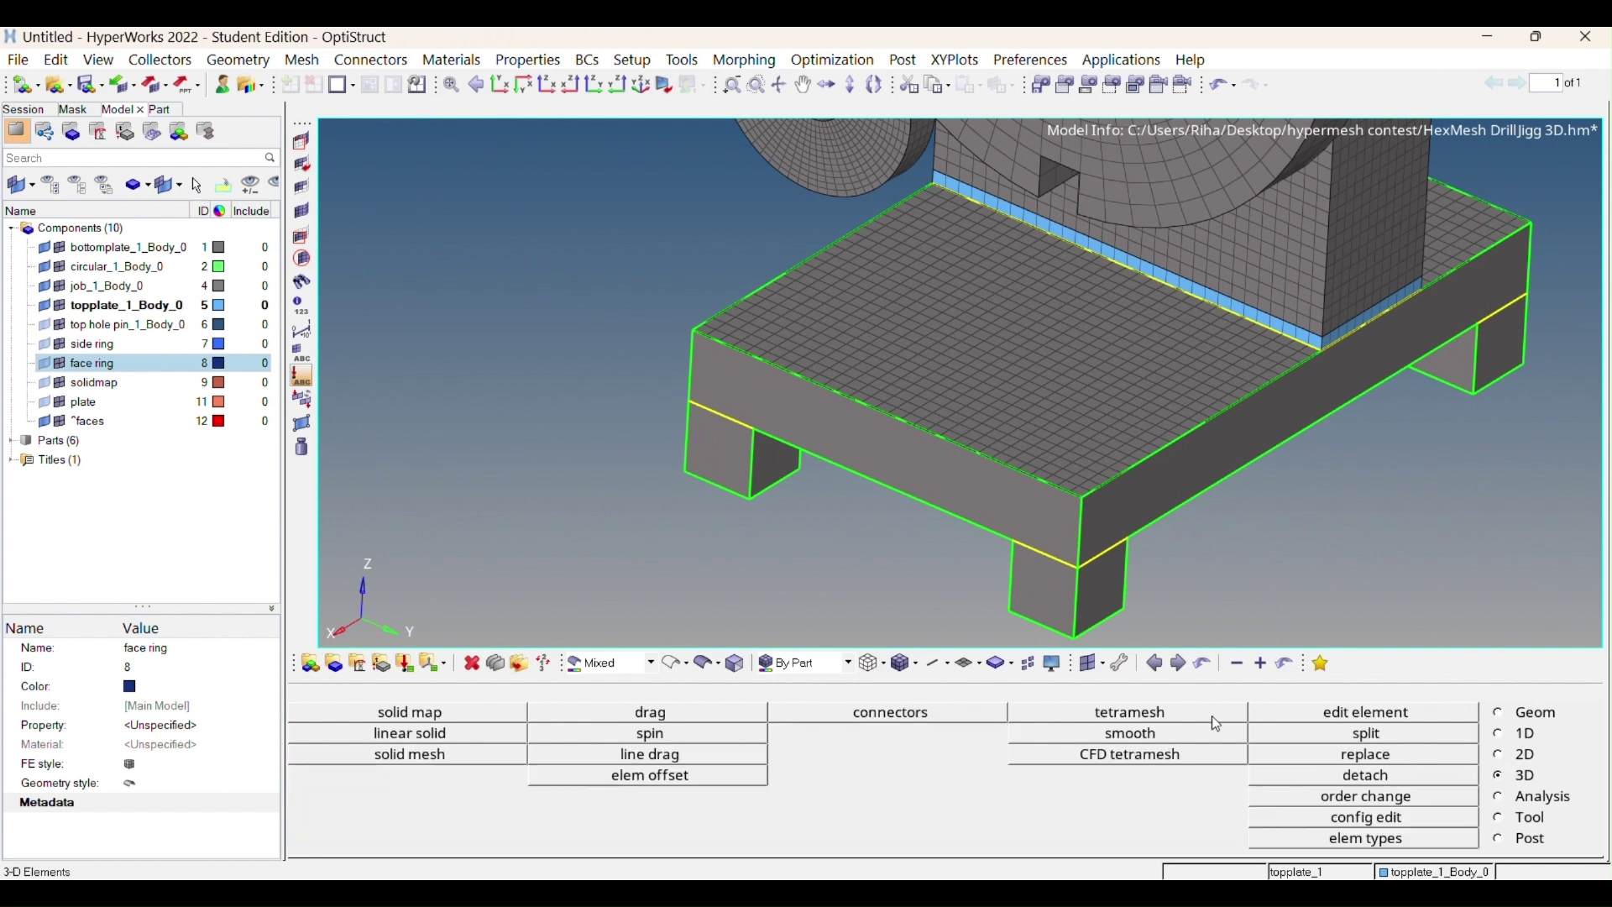
Select the plate's top-face elements for dragging along the z-axis
click(625, 720)
click(362, 735)
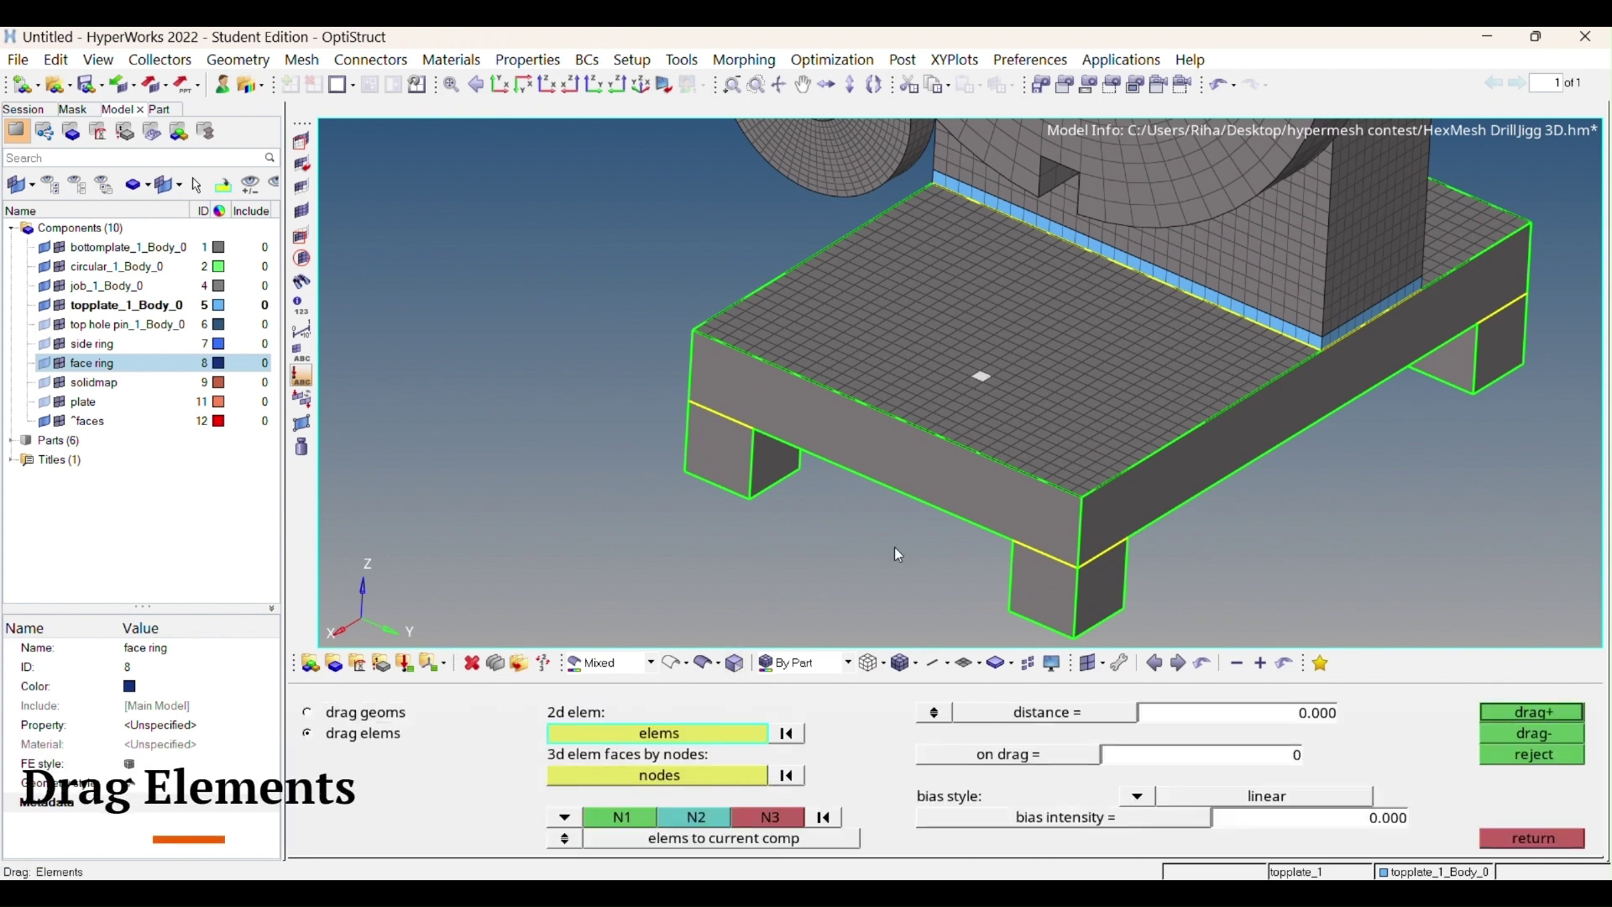
click(688, 736)
click(968, 825)
click(565, 816)
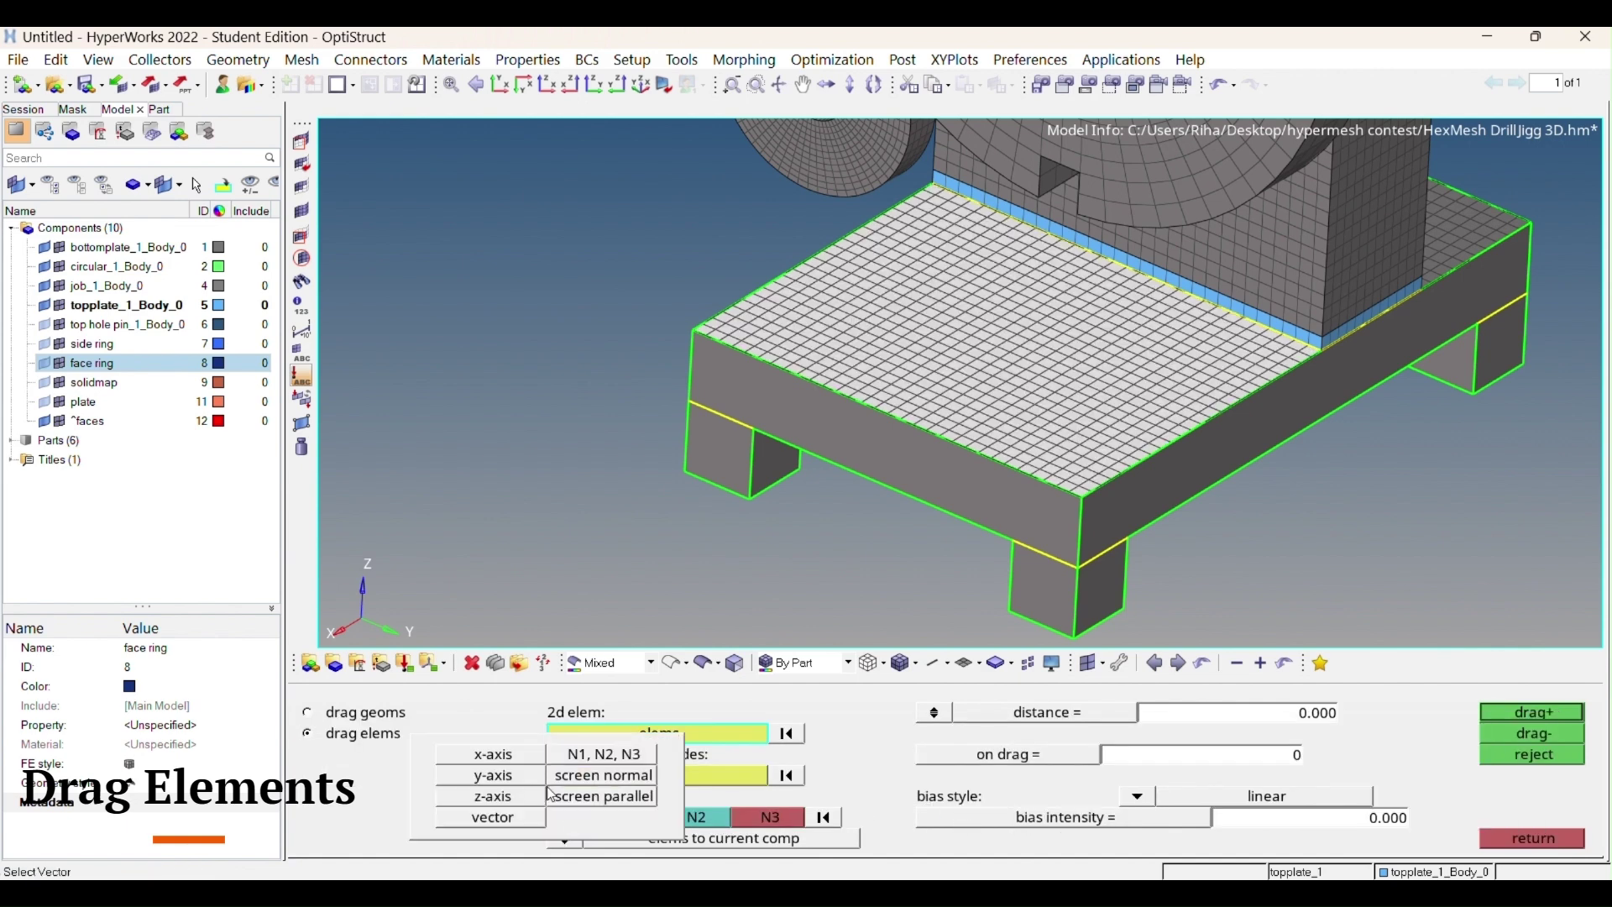
click(493, 796)
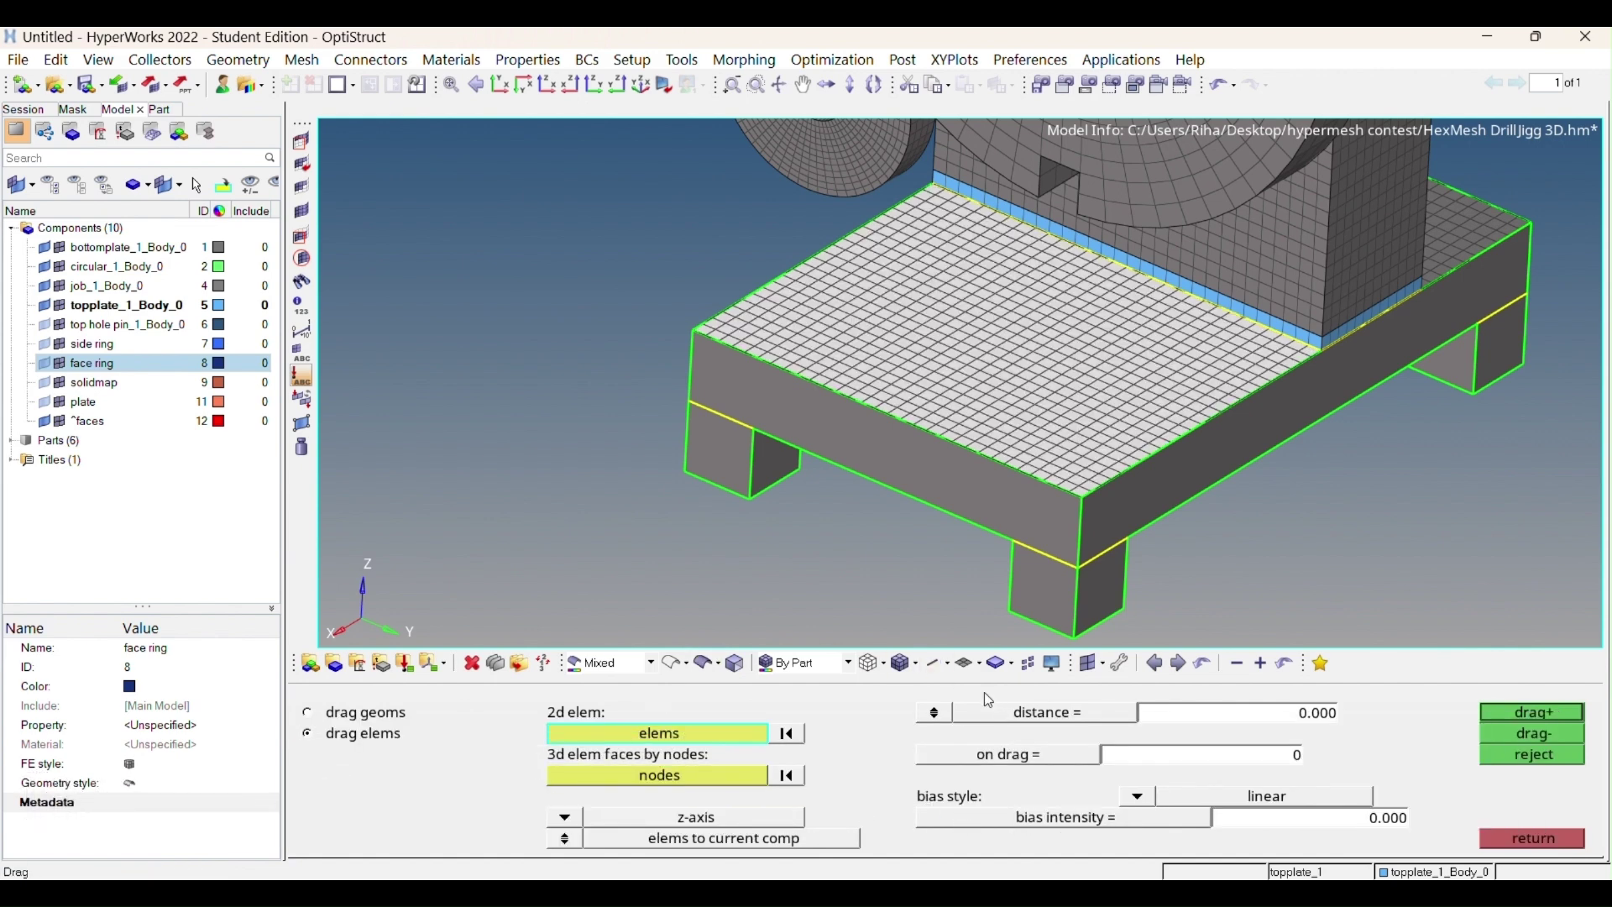
click(1174, 707)
text(10.000)
Drag the top elements 10 units into 8 solid layers and orbit the jig
click(1129, 761)
text(8)
scroll(1118, 574, up, 3)
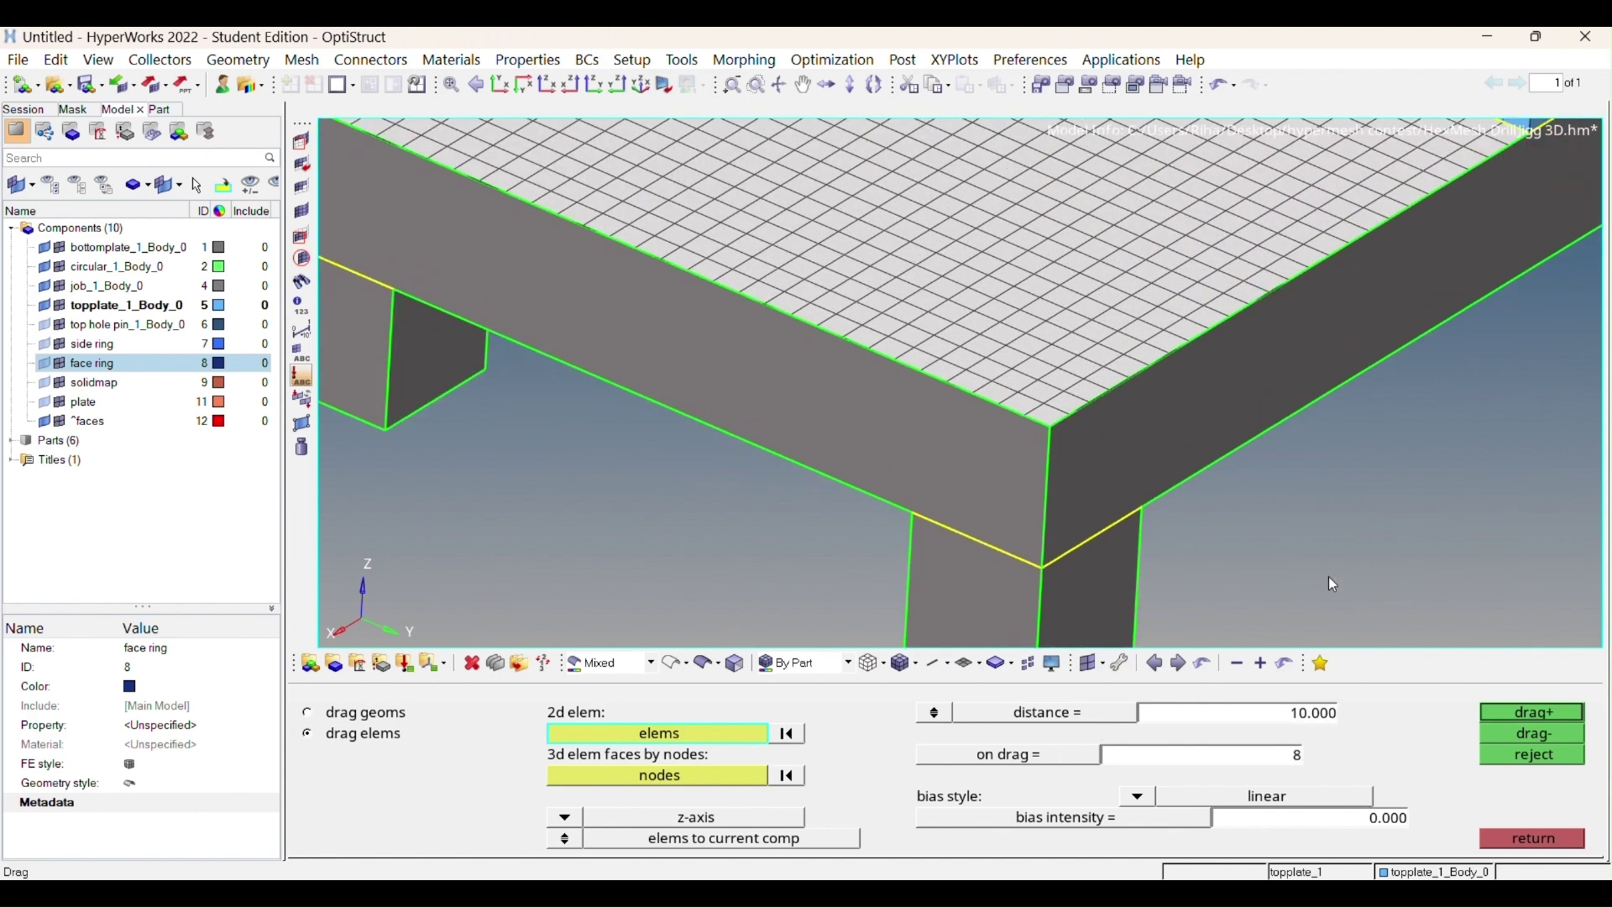
scroll(1329, 576, down, 3)
click(1560, 734)
click(1551, 832)
ctrl+drag(1144, 497, 1051, 417)
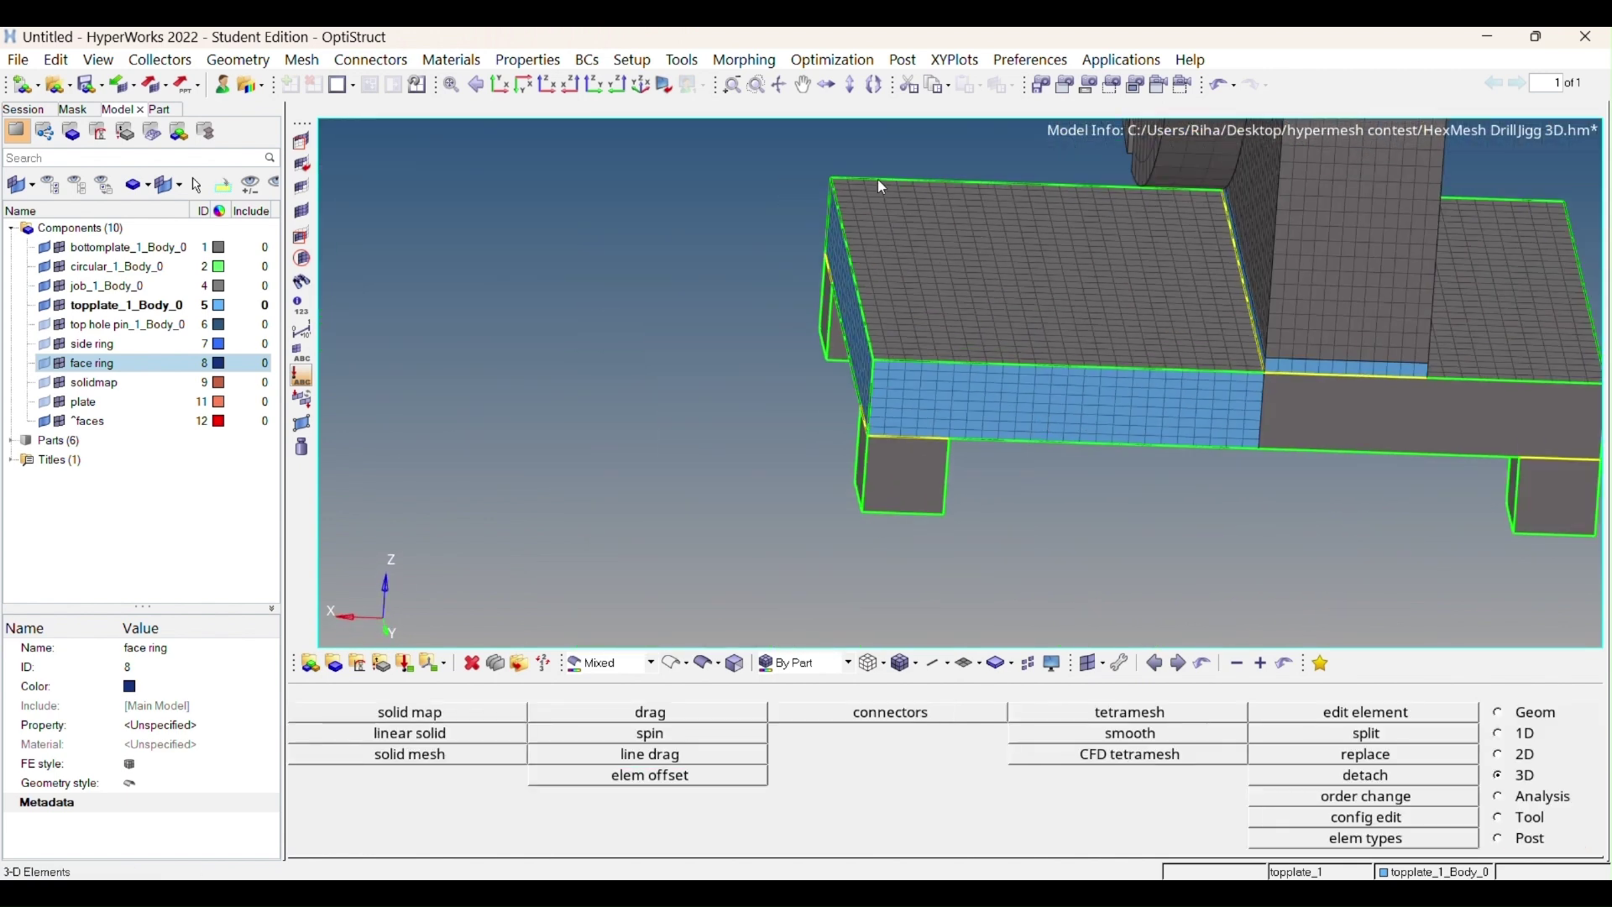
key(F2)
mouse_move(765, 146)
ctrl+mouse_down()
mouse_move(819, 397)
mouse_move(923, 351)
mouse_move(995, 378)
ctrl+mouse_up()
Find faces on all jig elements, then inspect hole, side, shaft and isometric views
click(1512, 837)
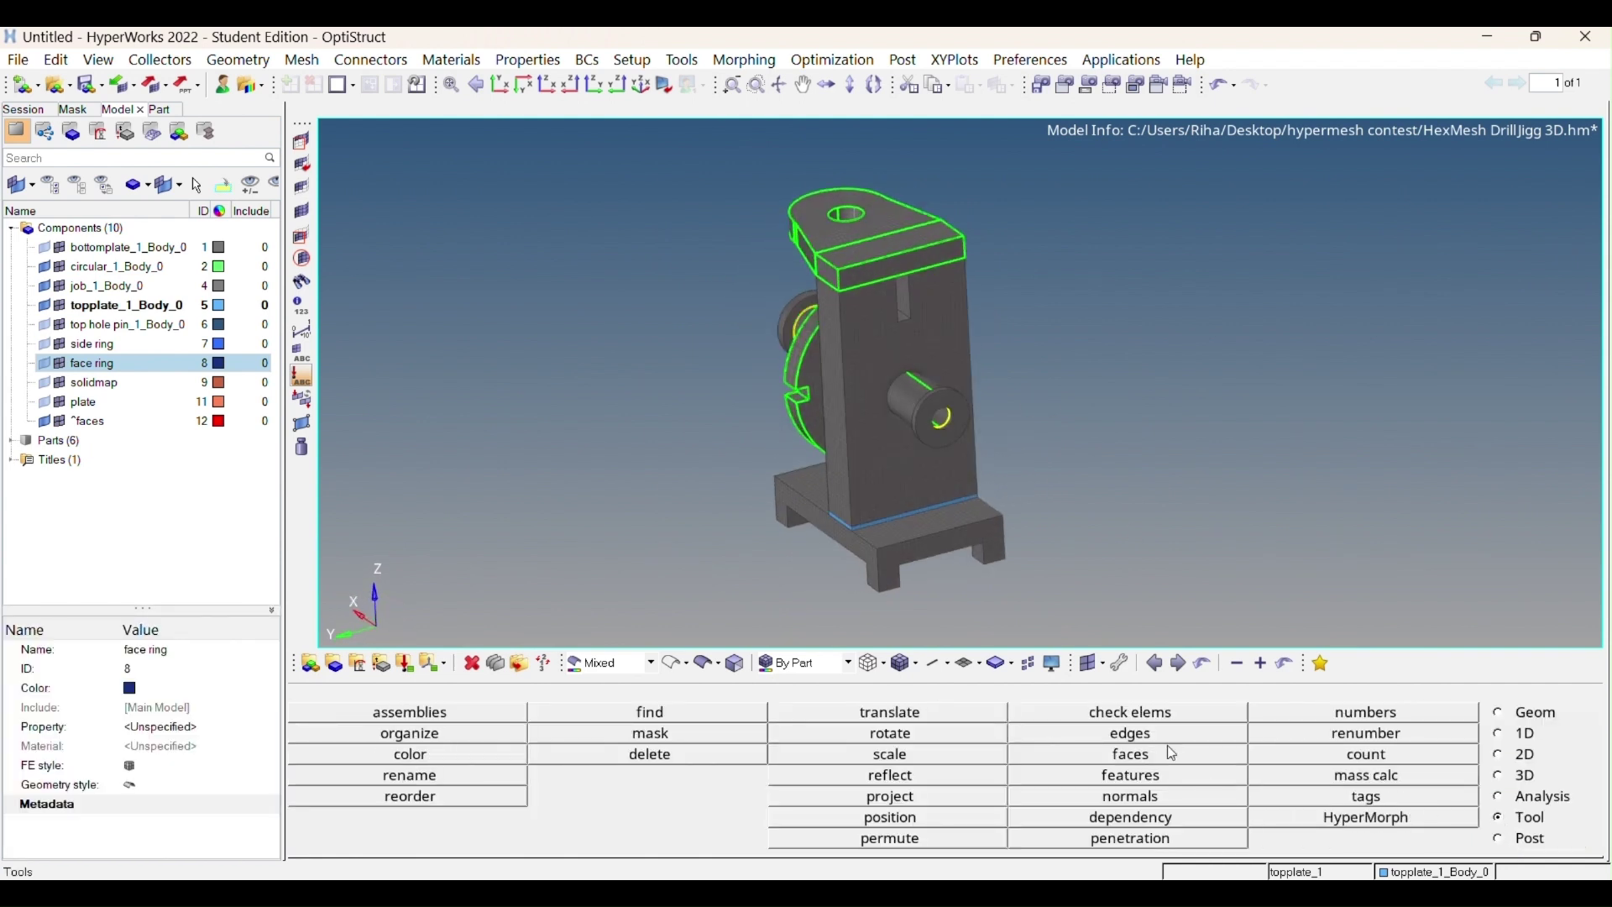
click(1170, 752)
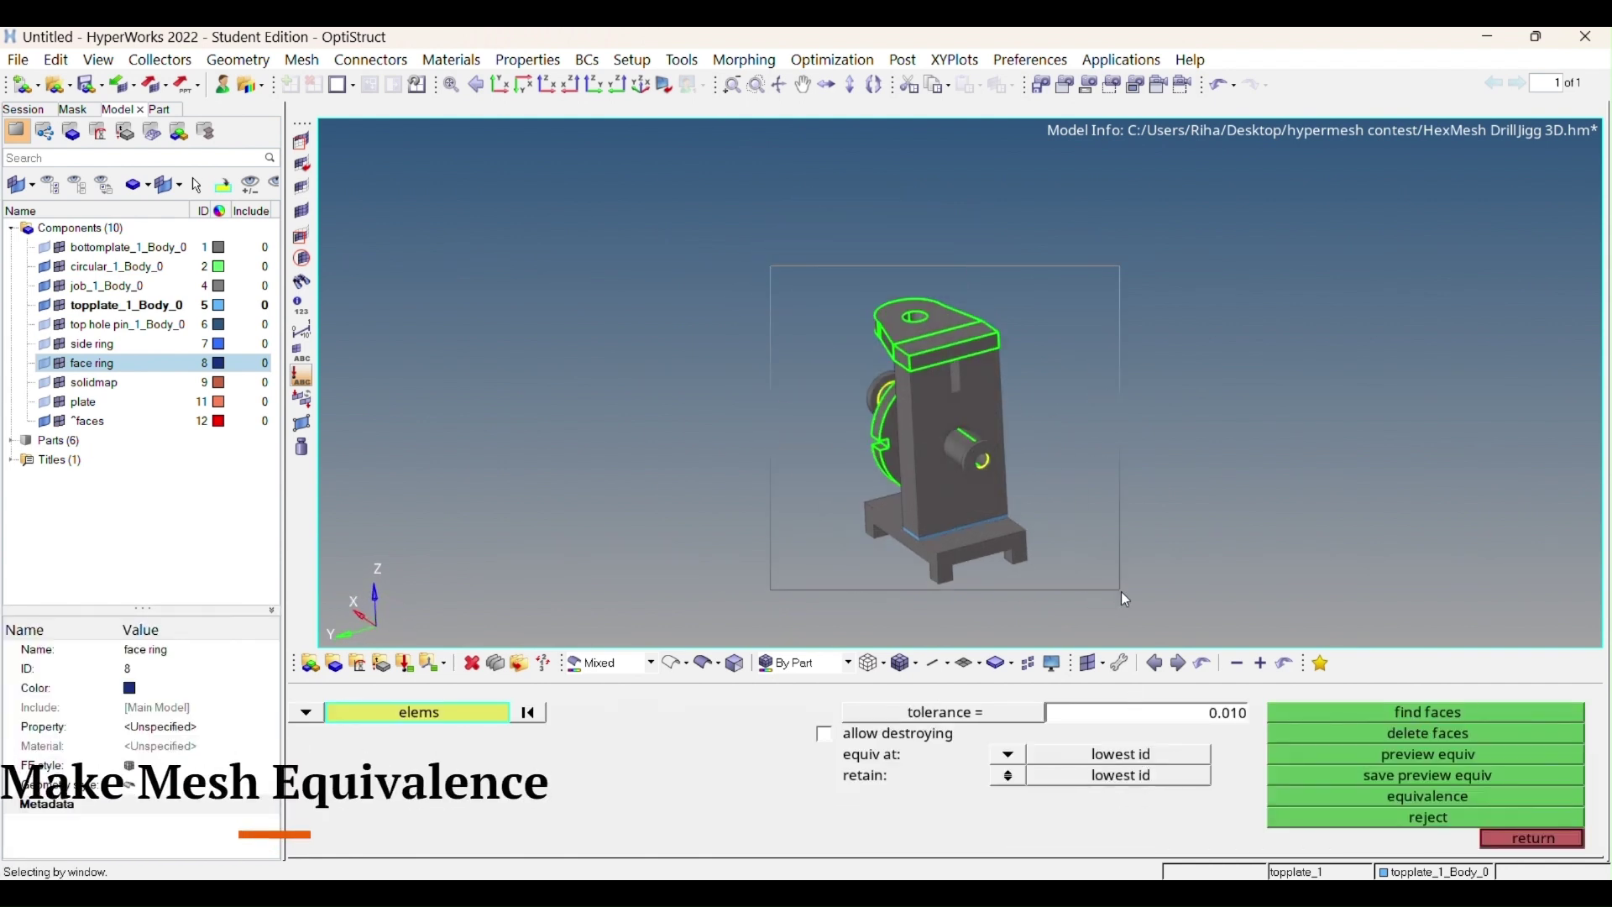
shift+drag(1122, 593, 1104, 619)
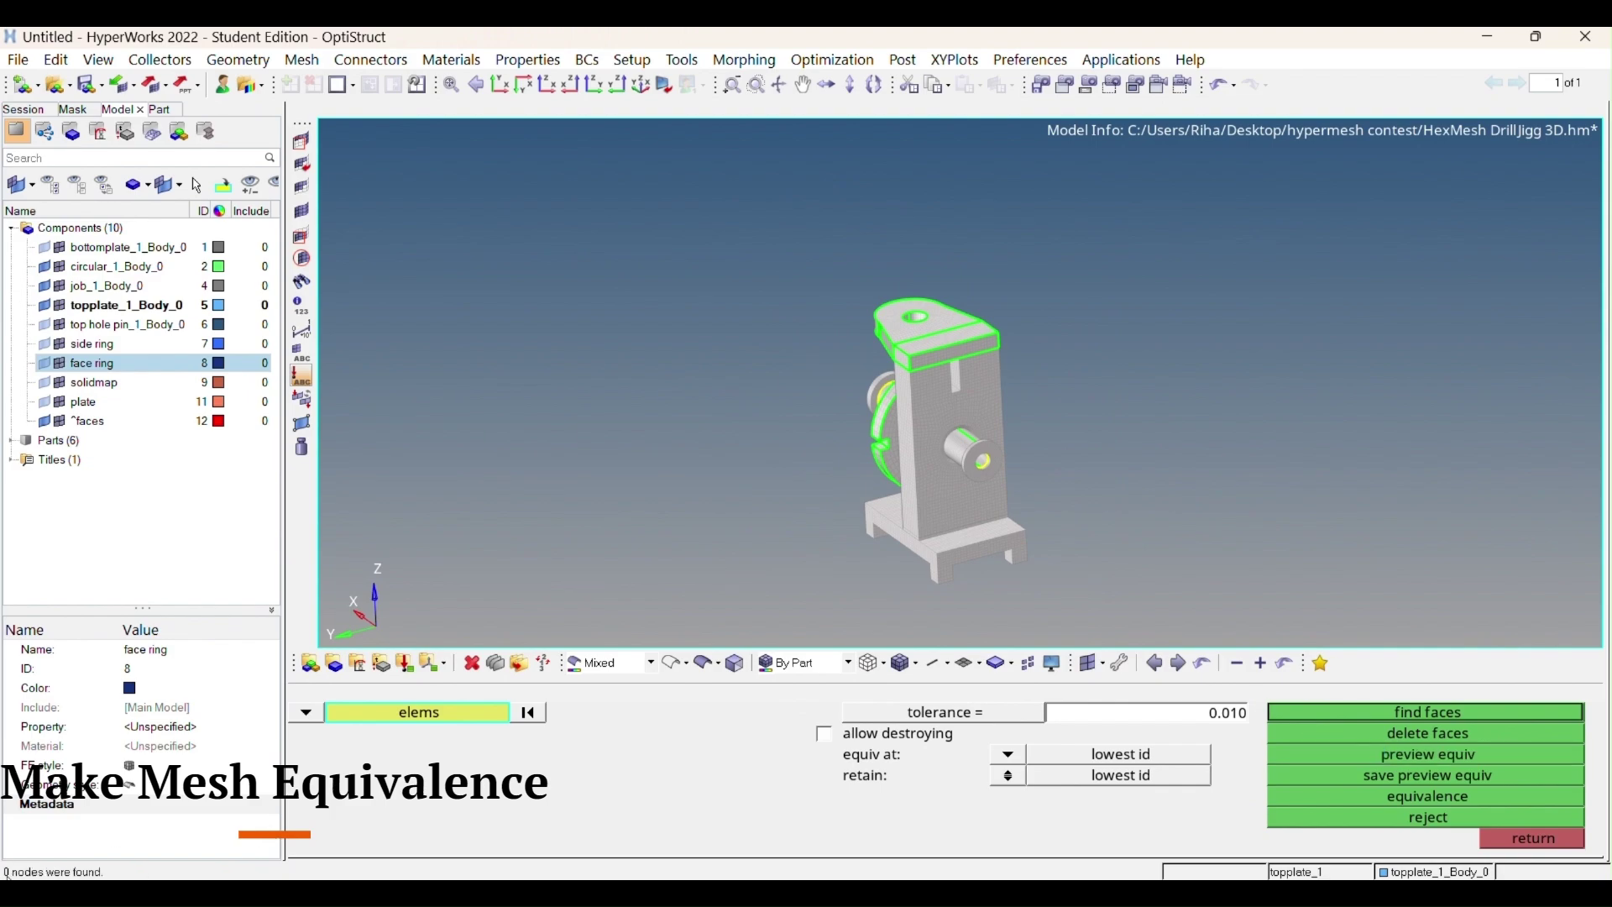
scroll(836, 583, up, 3)
scroll(836, 584, up, 3)
scroll(1134, 415, up, 3)
scroll(1167, 394, up, 3)
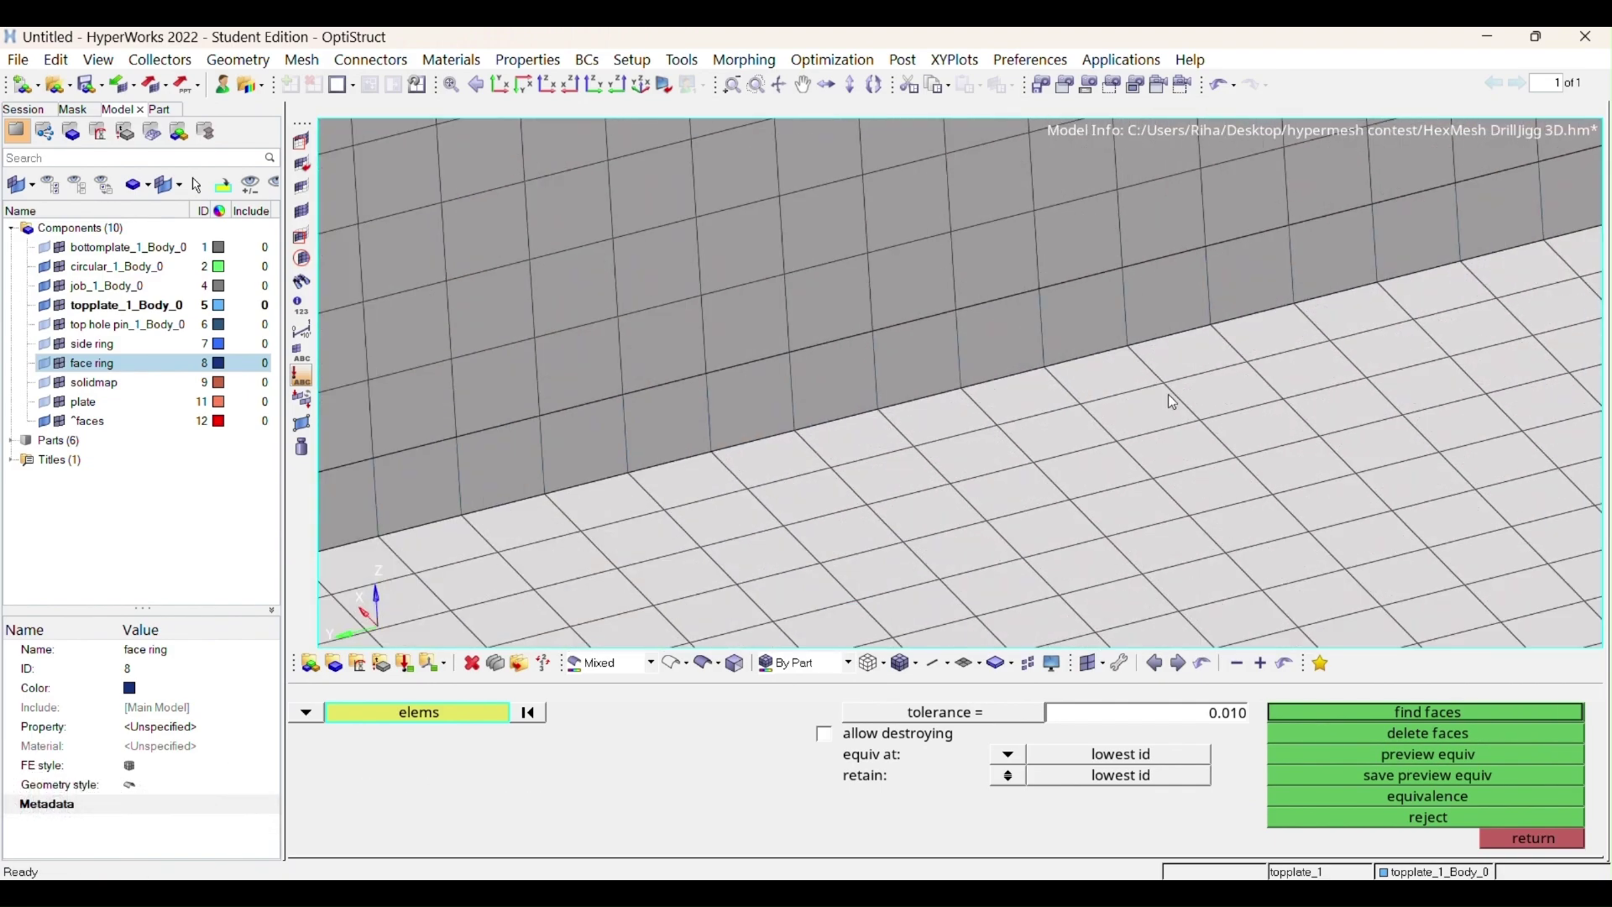
scroll(1167, 395, down, 3)
ctrl+drag(1311, 402, 1424, 469)
scroll(1012, 296, up, 4)
scroll(1006, 309, up, 2)
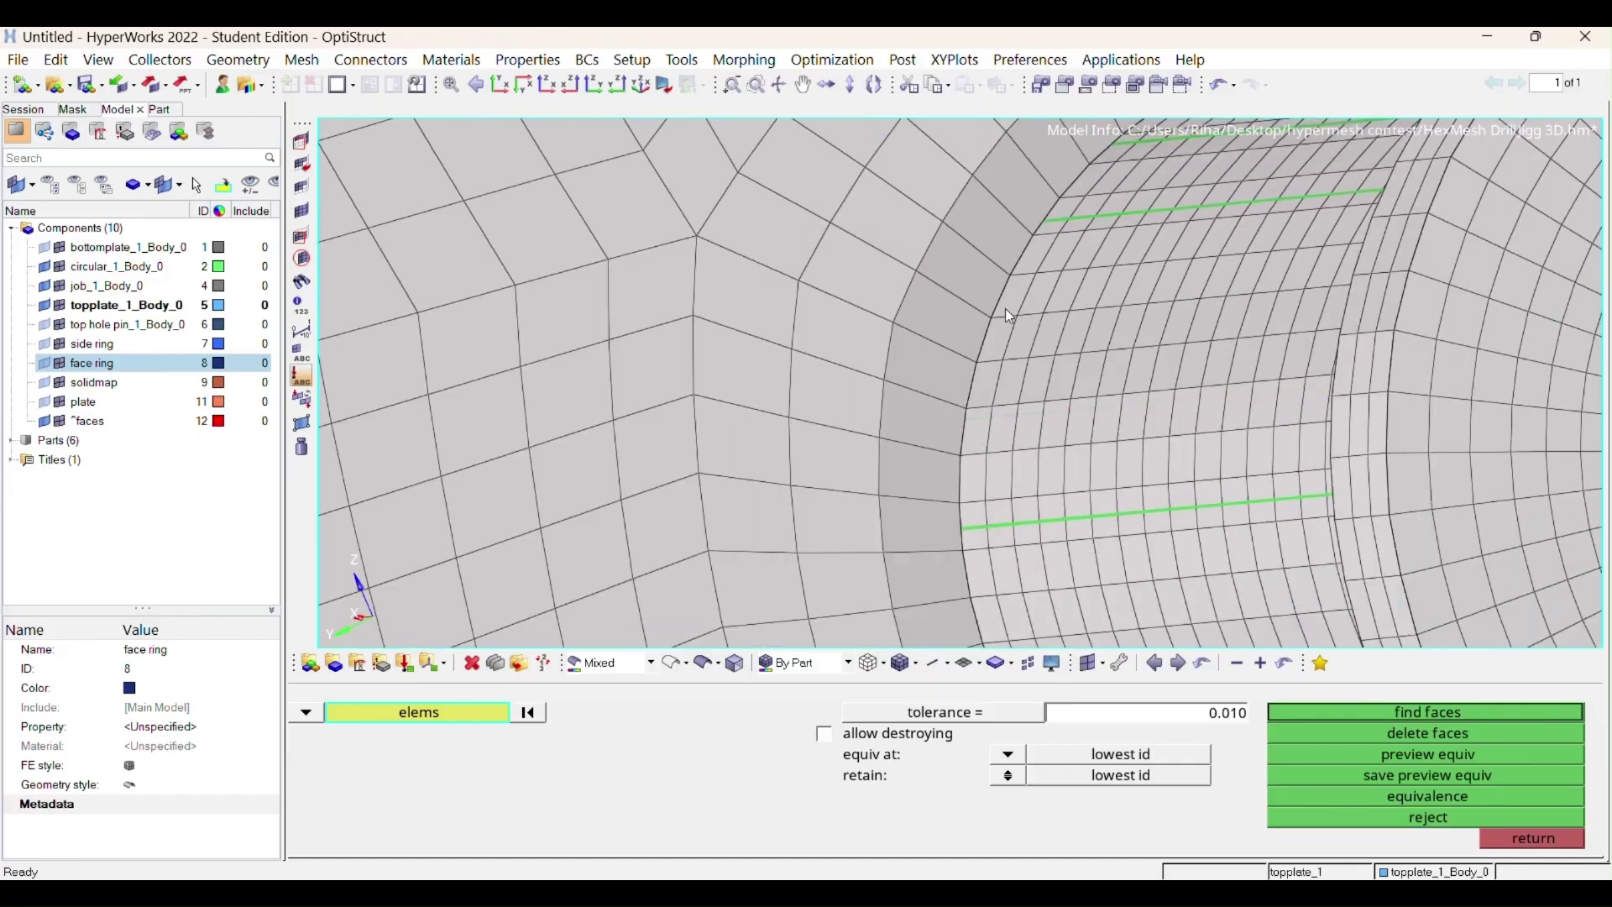
scroll(1006, 308, down, 5)
ctrl+drag(1006, 309, 1065, 349)
scroll(1066, 349, up, 3)
scroll(852, 309, down, 2)
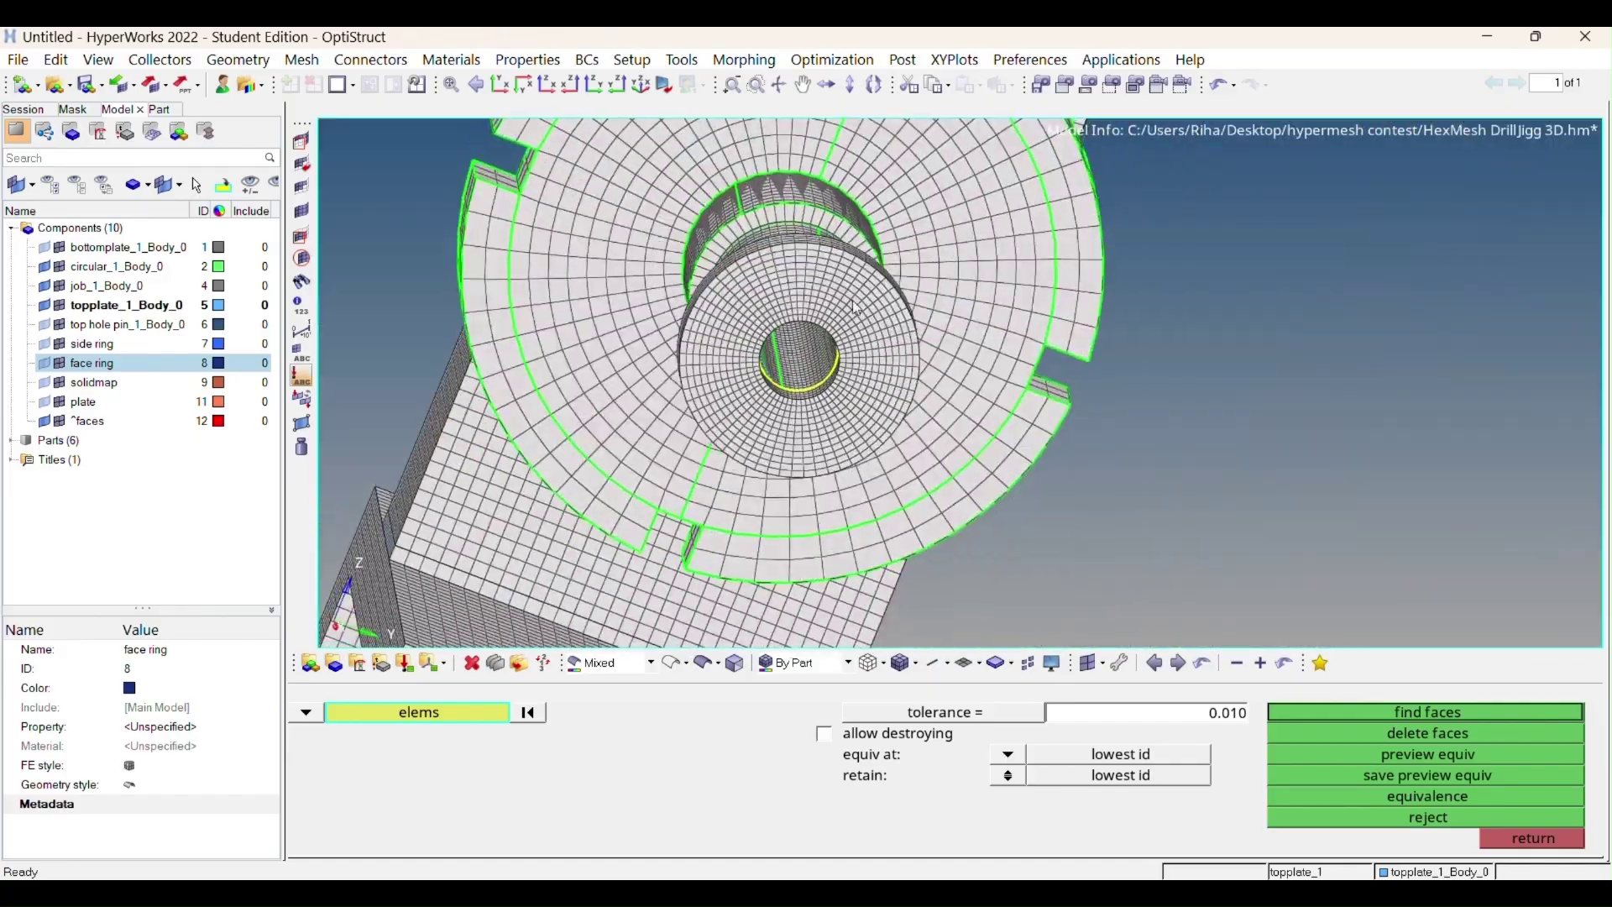
ctrl+drag(852, 306, 882, 378)
scroll(881, 378, up, 3)
scroll(898, 528, down, 3)
scroll(1077, 483, down, 2)
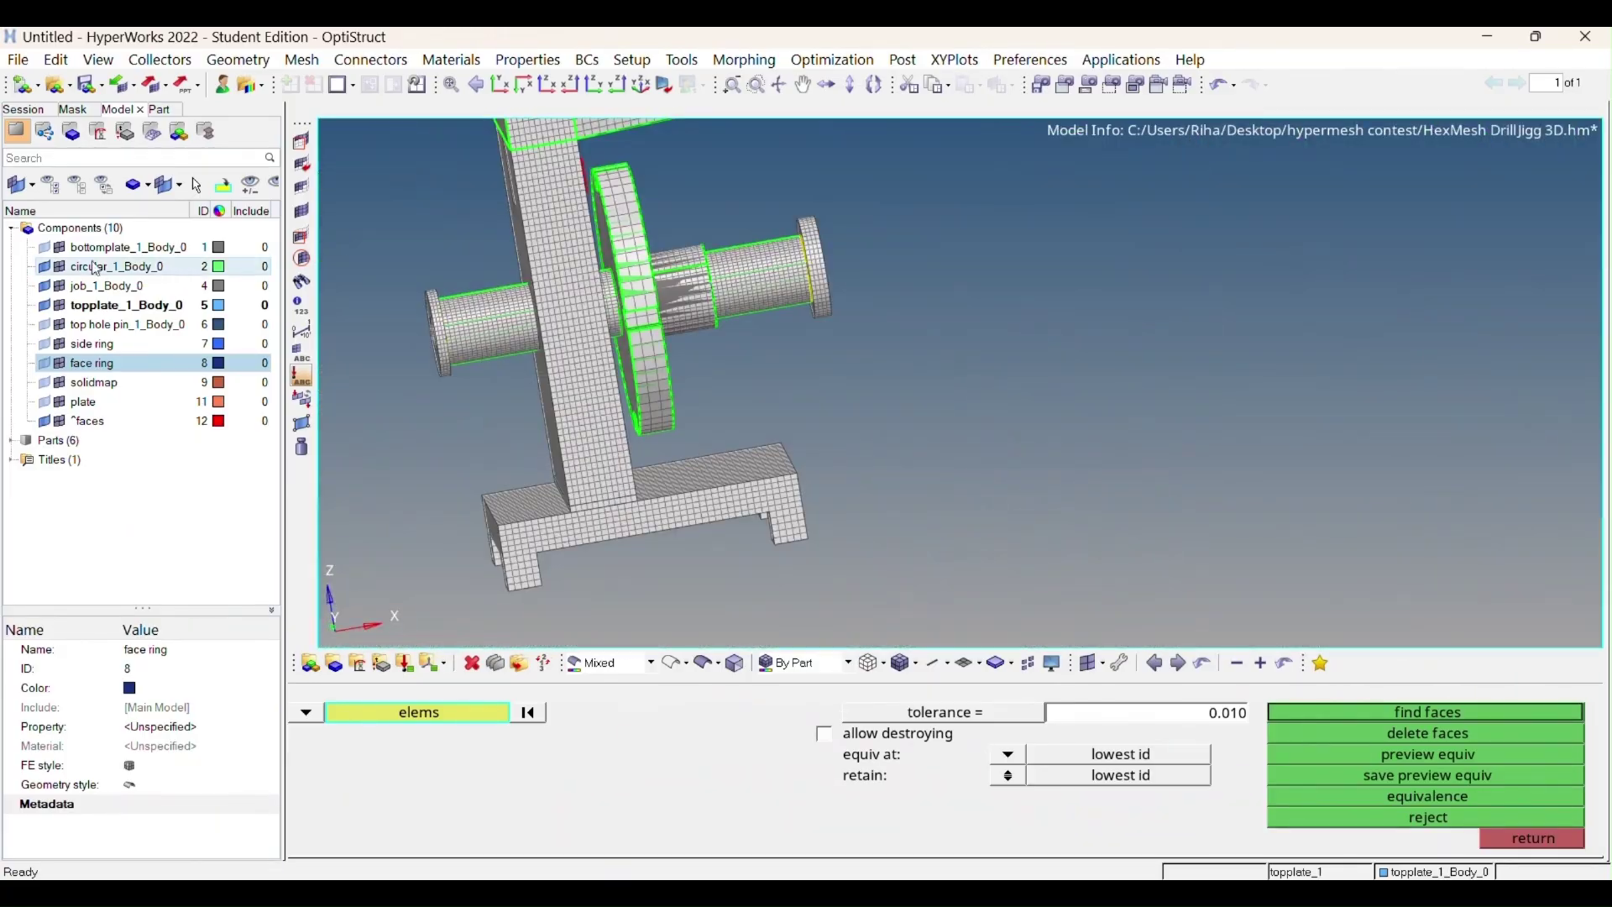
ctrl+drag(593, 328, 643, 295)
scroll(643, 295, up, 3)
scroll(638, 326, up, 2)
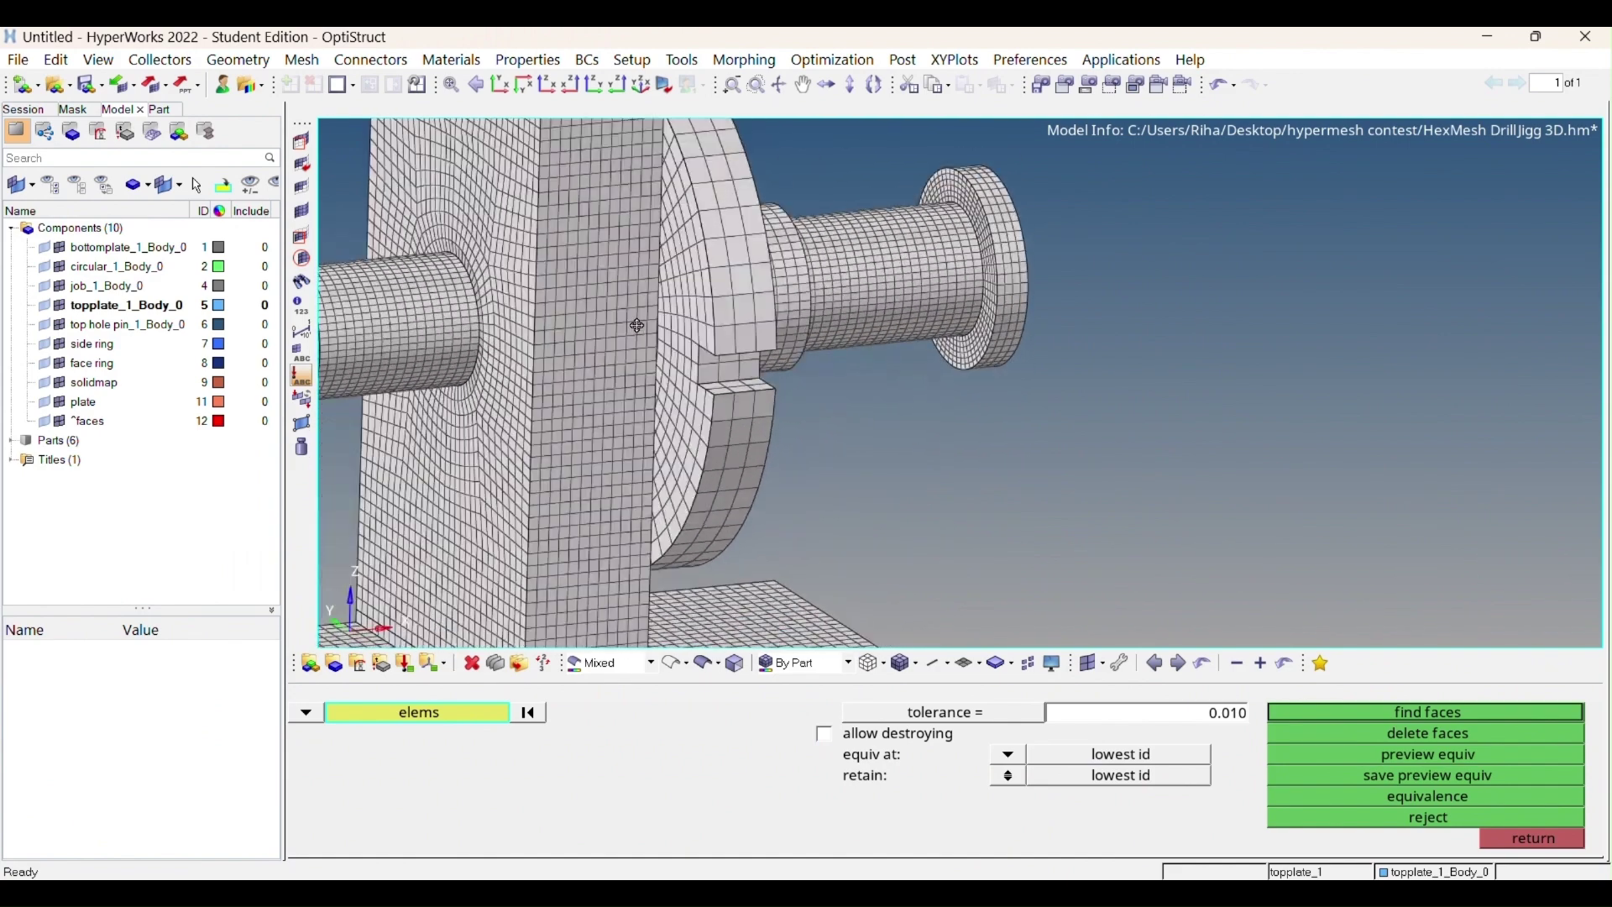
scroll(638, 325, up, 3)
scroll(1038, 436, down, 5)
ctrl+drag(1038, 437, 965, 323)
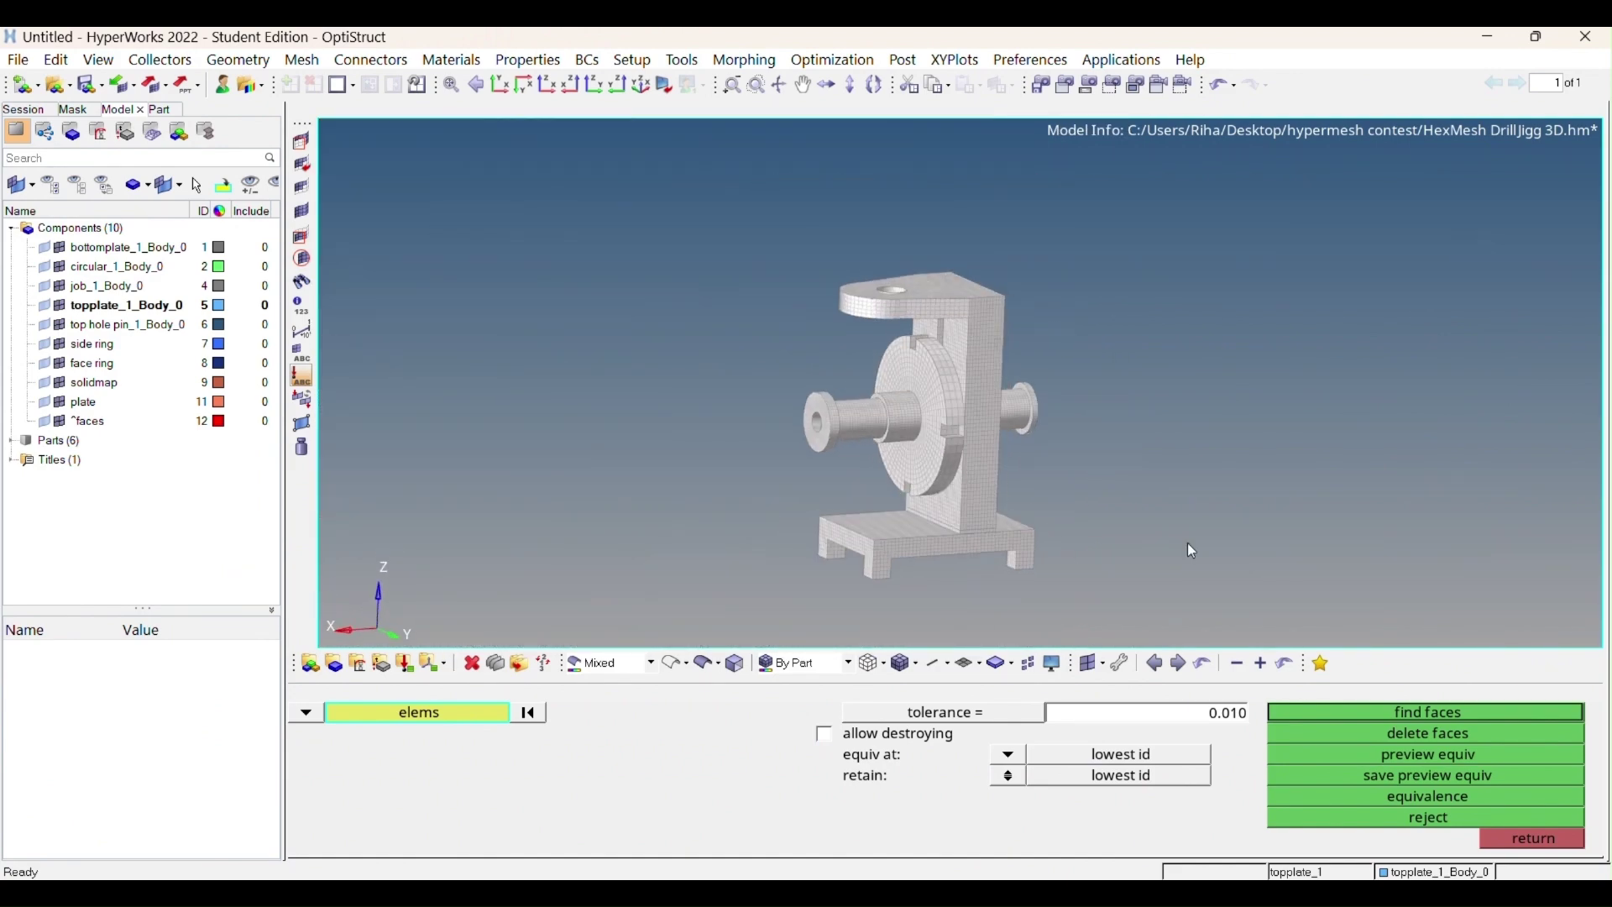
Run skew, orthogonality, jacobian and equiangle skew checks on the hex mesh
click(1532, 837)
ctrl+drag(1008, 529, 950, 527)
scroll(949, 527, up, 3)
scroll(950, 527, down, 2)
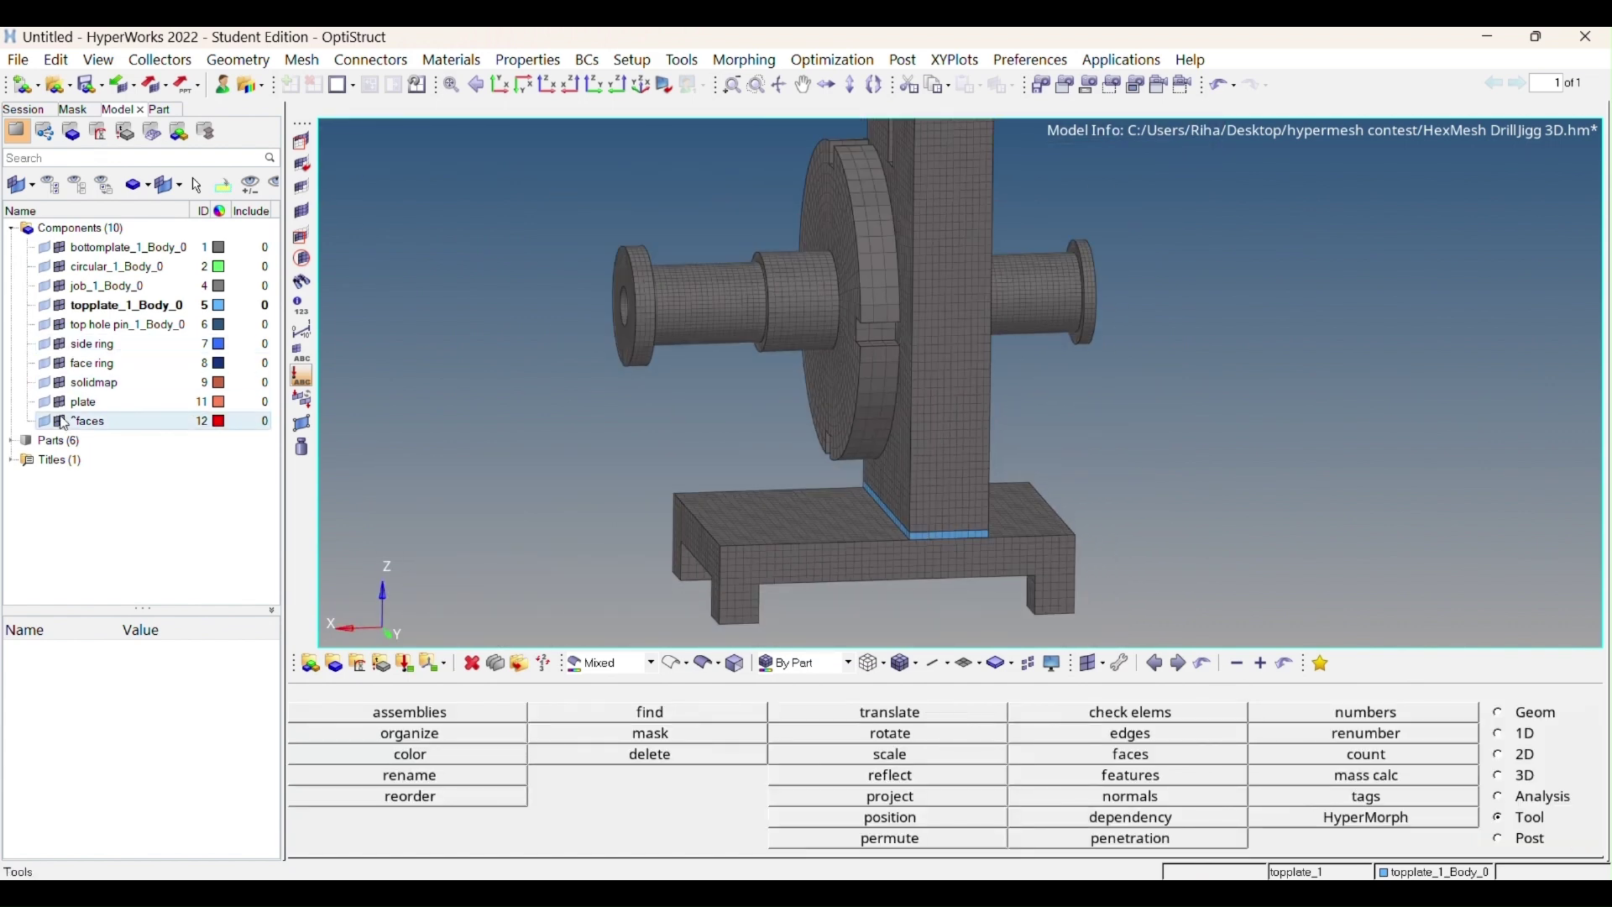
key(F10)
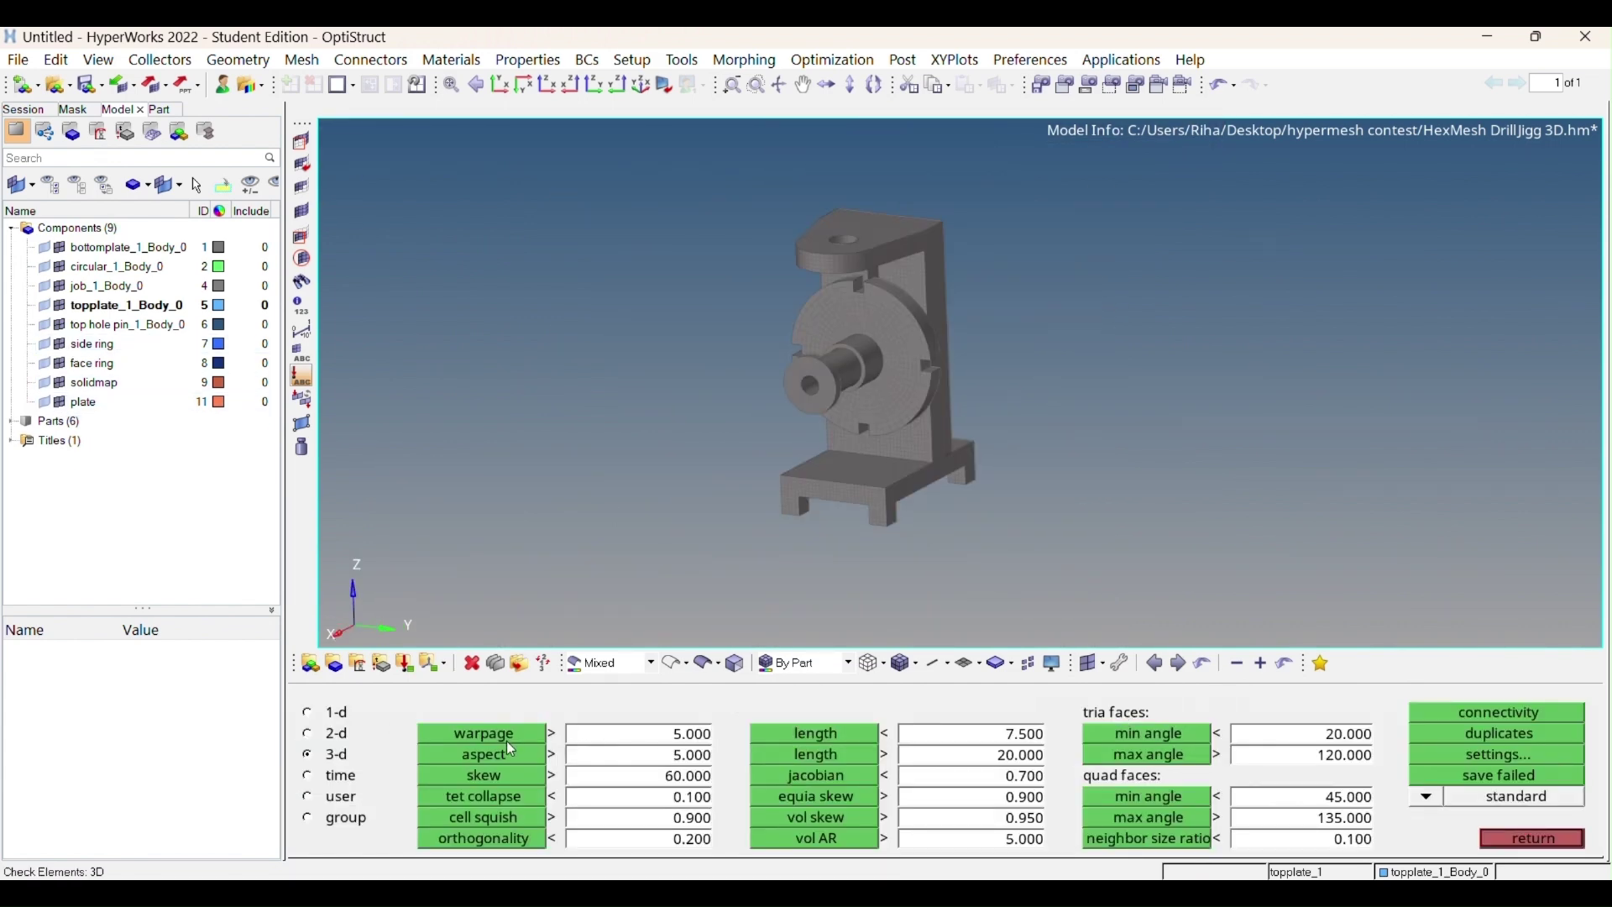
click(506, 741)
click(493, 776)
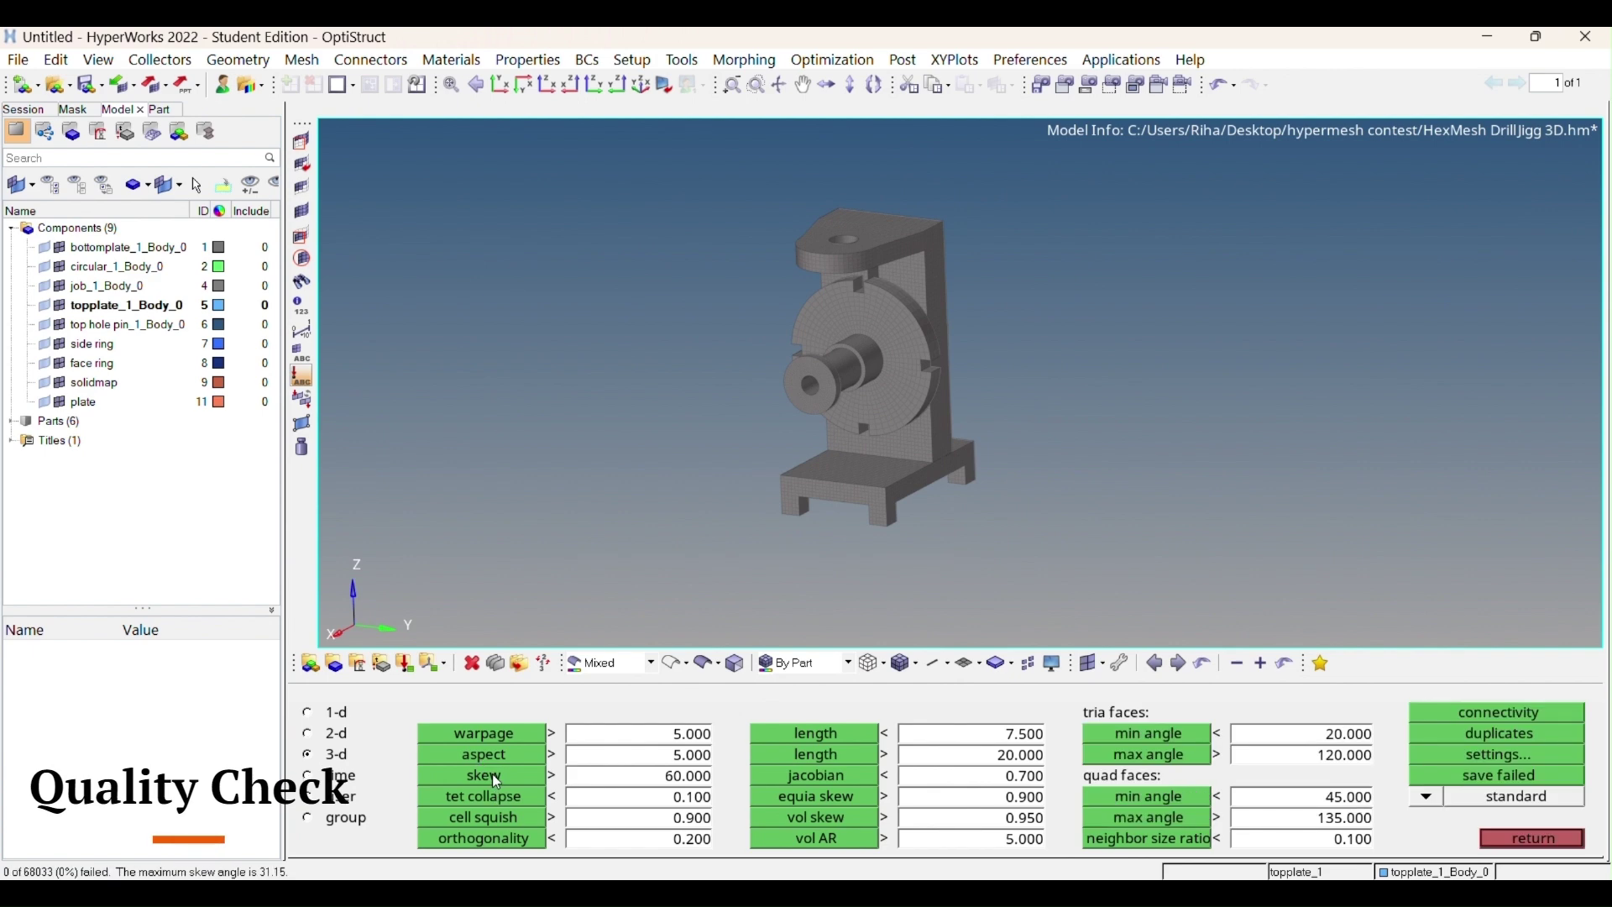
click(484, 816)
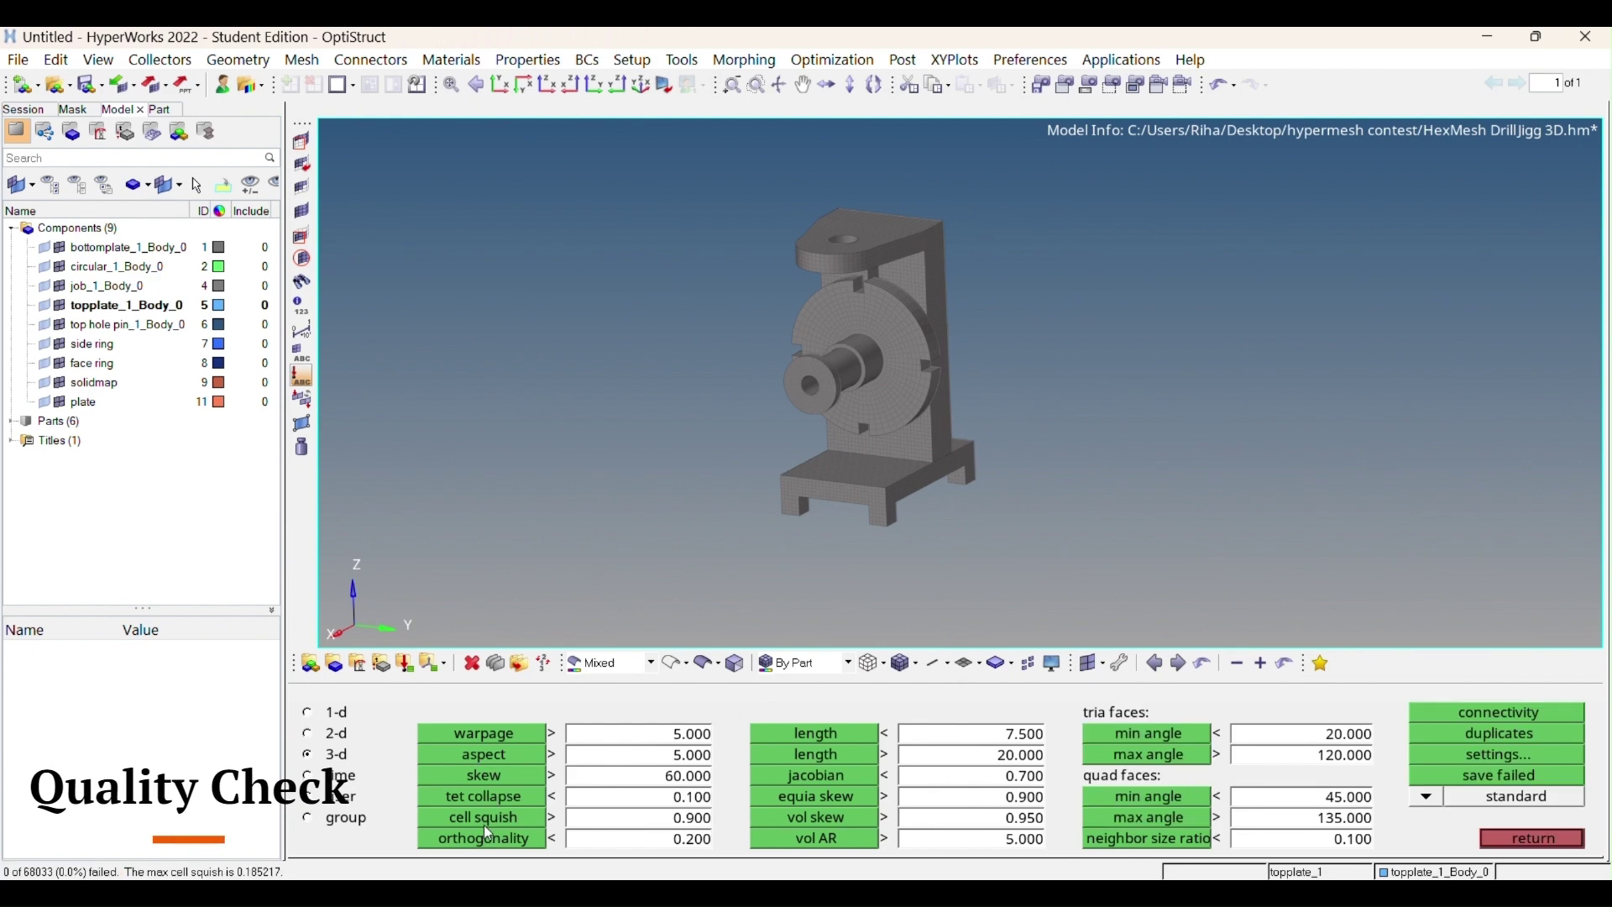
click(802, 776)
click(815, 816)
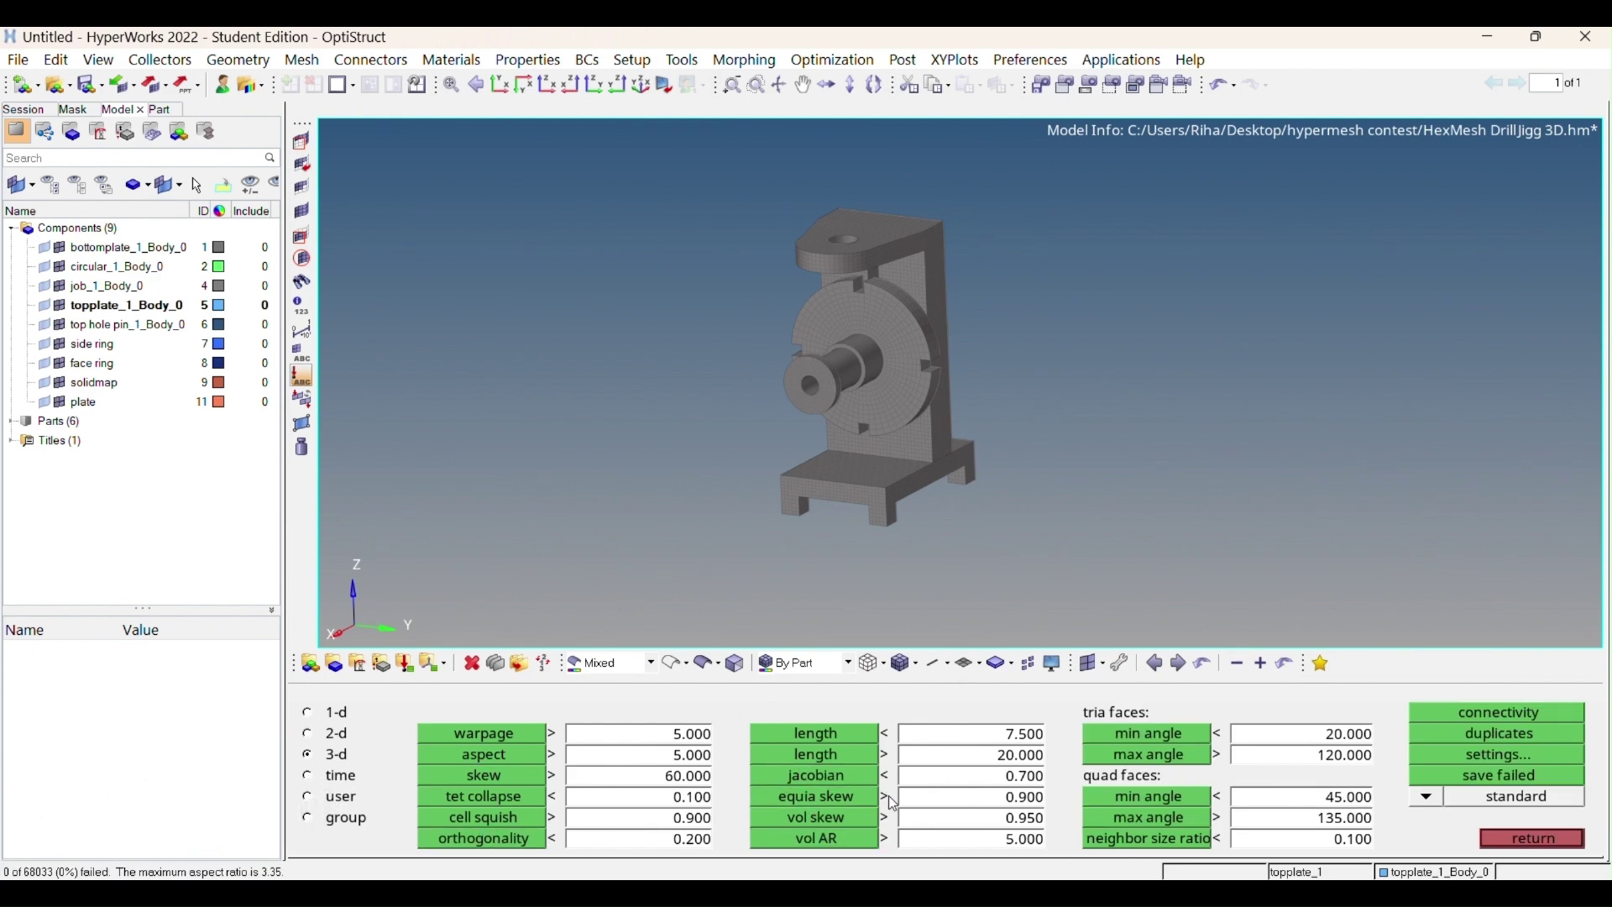
click(1498, 839)
mouse_move(881, 379)
ctrl+mouse_down()
mouse_move(795, 355)
mouse_move(916, 392)
mouse_move(732, 410)
ctrl+mouse_up()
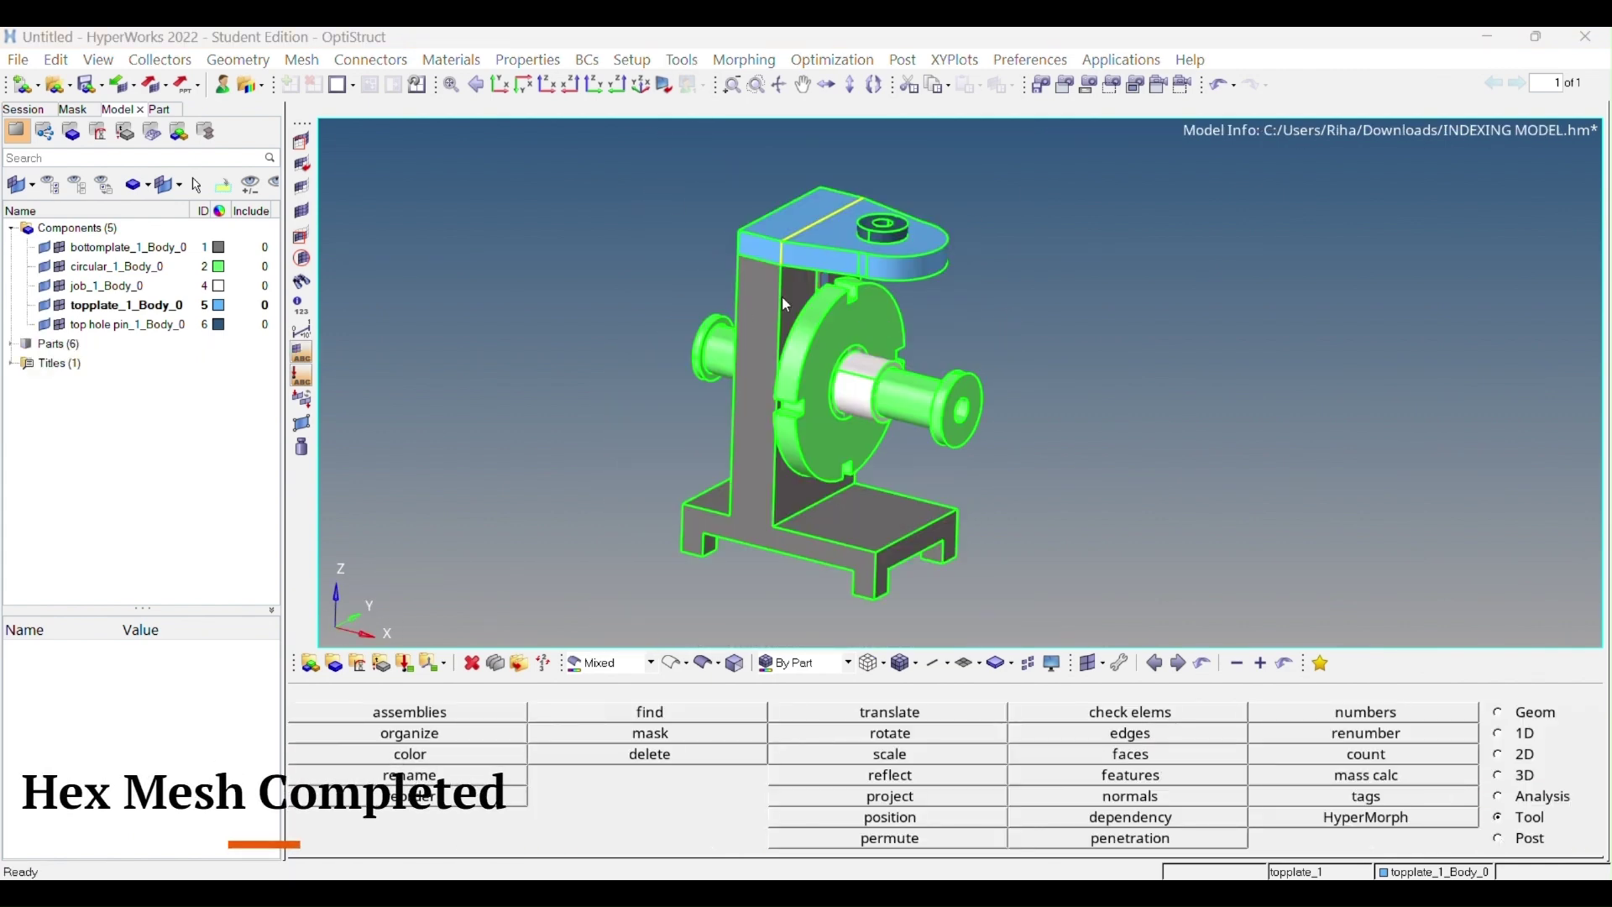
Select all six solids for volume tetra meshing at element size 3
mouse_move(782, 296)
ctrl+mouse_down()
mouse_move(968, 437)
mouse_move(910, 345)
mouse_move(791, 247)
mouse_move(928, 350)
mouse_move(890, 336)
ctrl+mouse_up()
click(1497, 774)
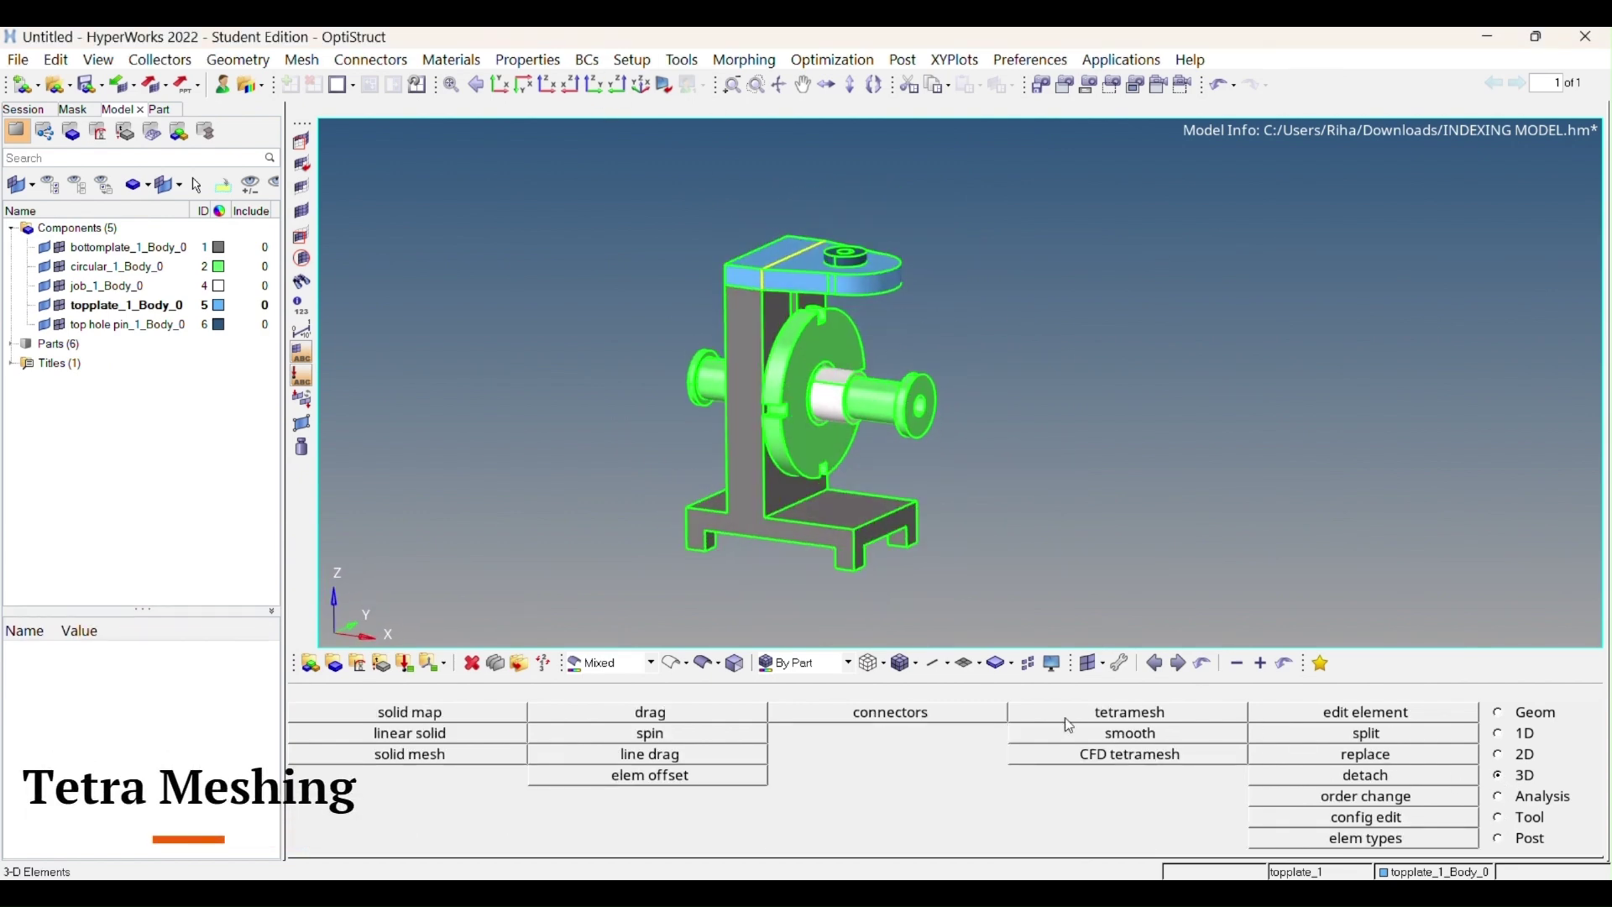
click(1126, 712)
click(308, 775)
click(588, 732)
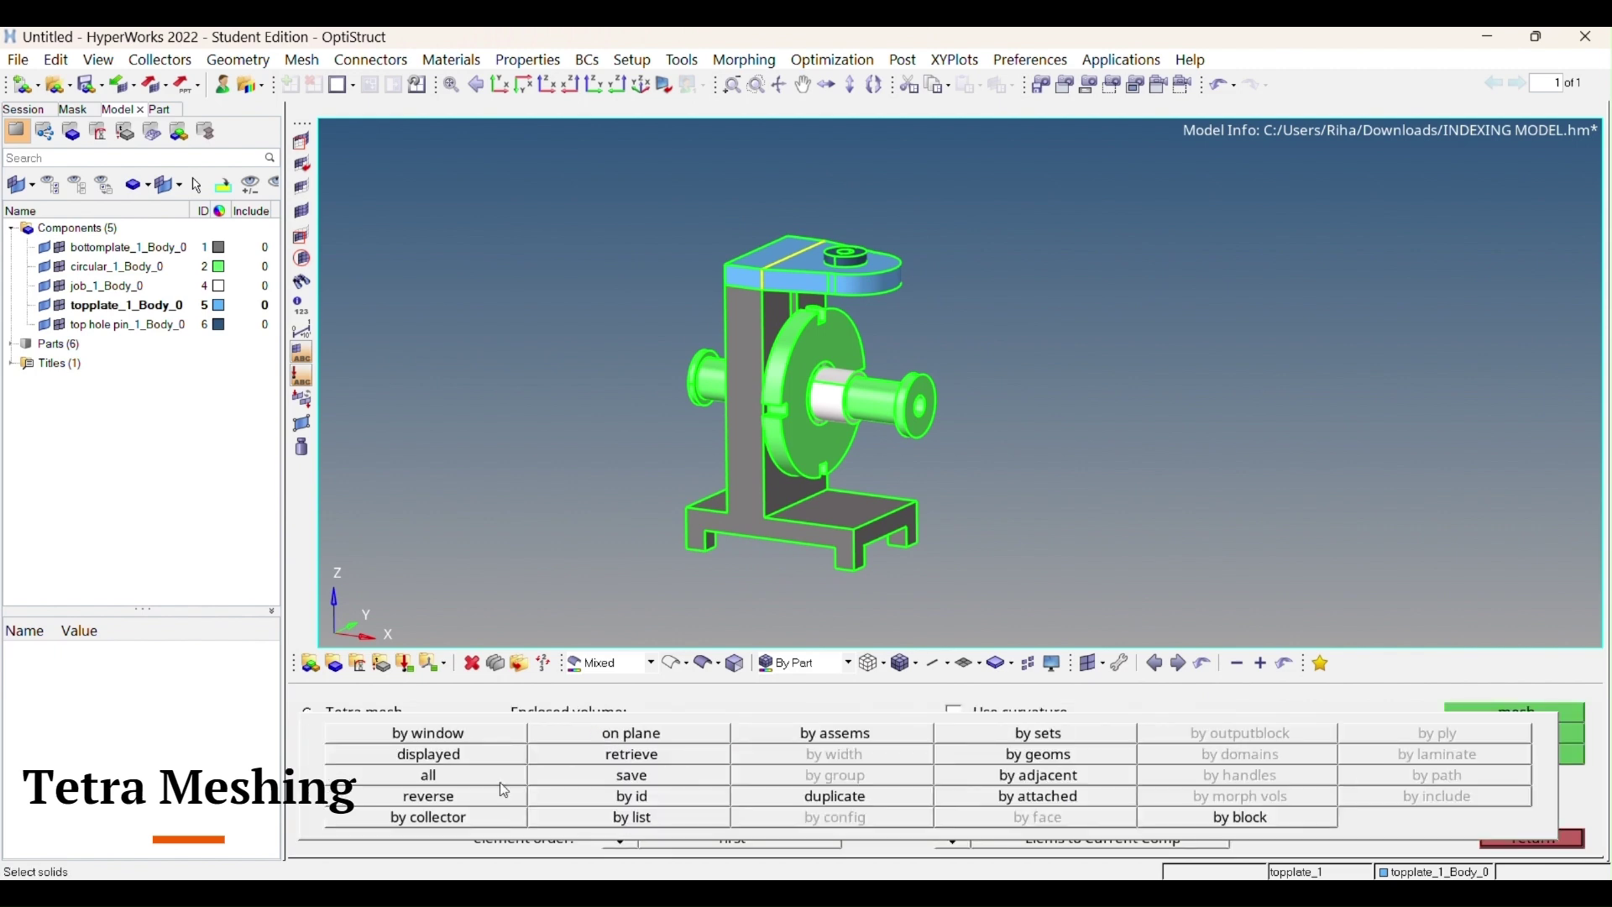
click(432, 774)
text(3)
key(Return)
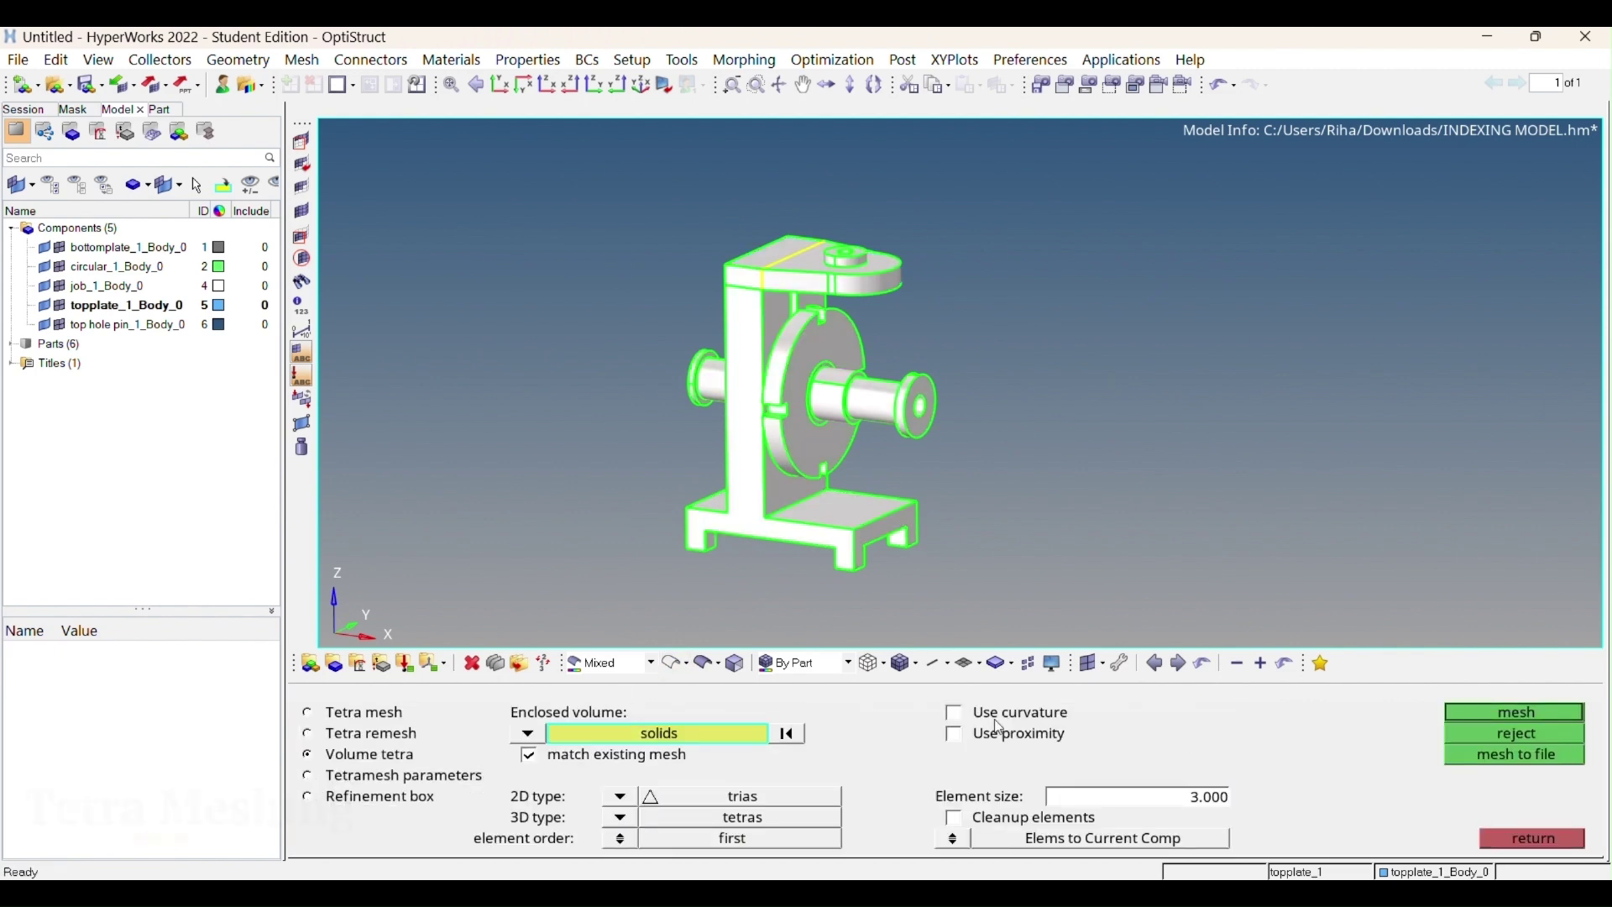
Enable curvature-based sizing and use R-trias surface elements
click(953, 712)
scroll(694, 346, up, 3)
ctrl+right_drag(694, 347, 704, 389)
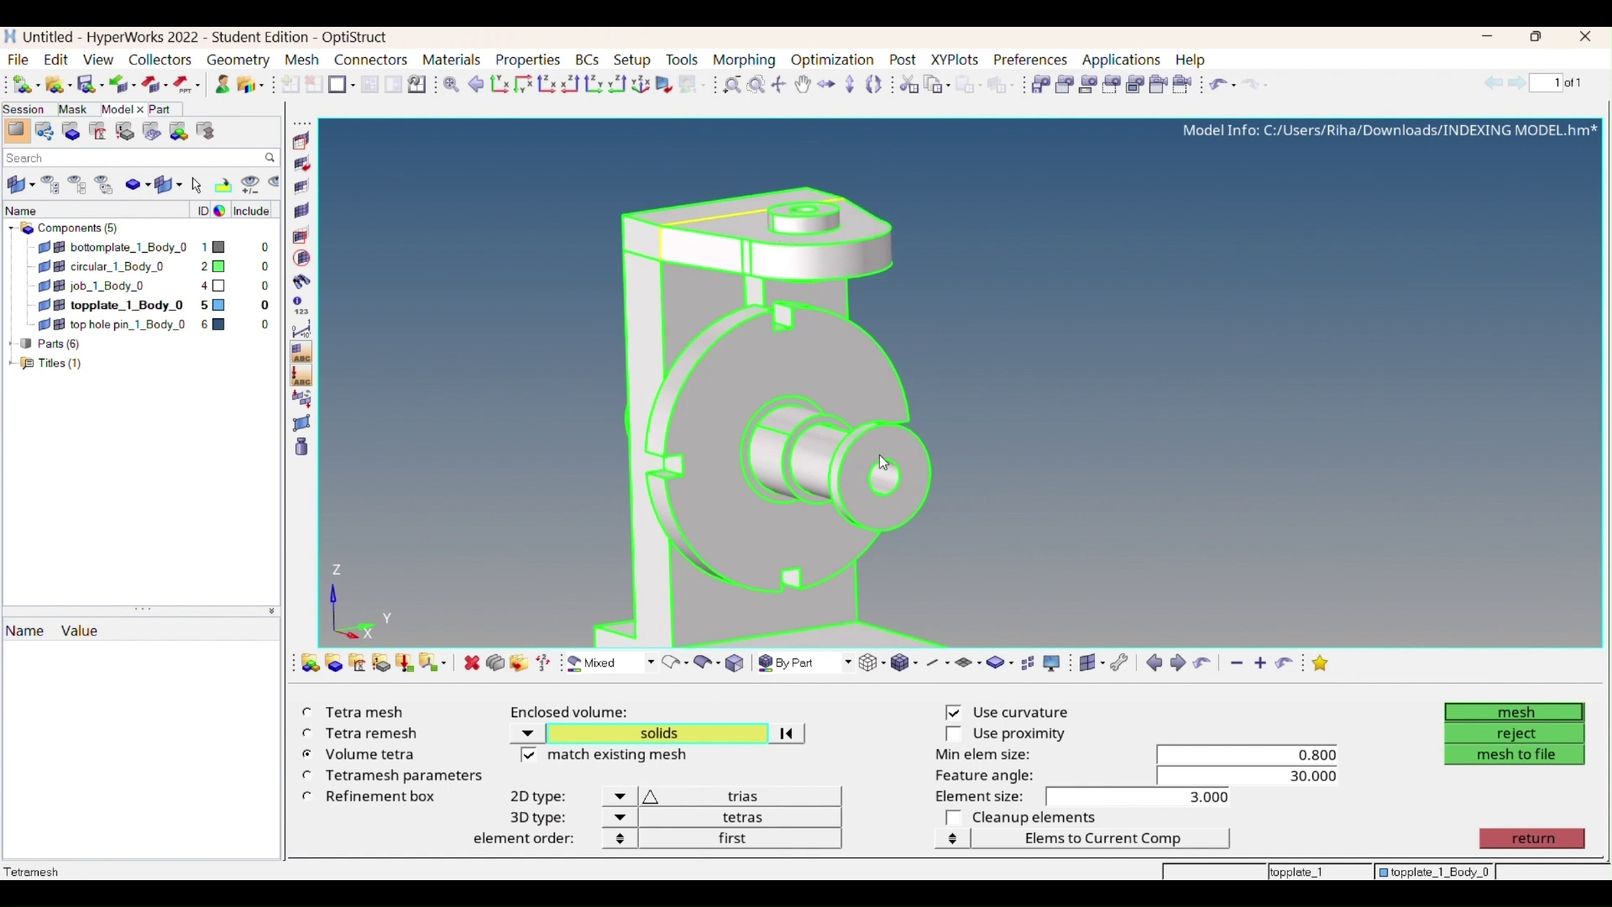
scroll(865, 484, down, 3)
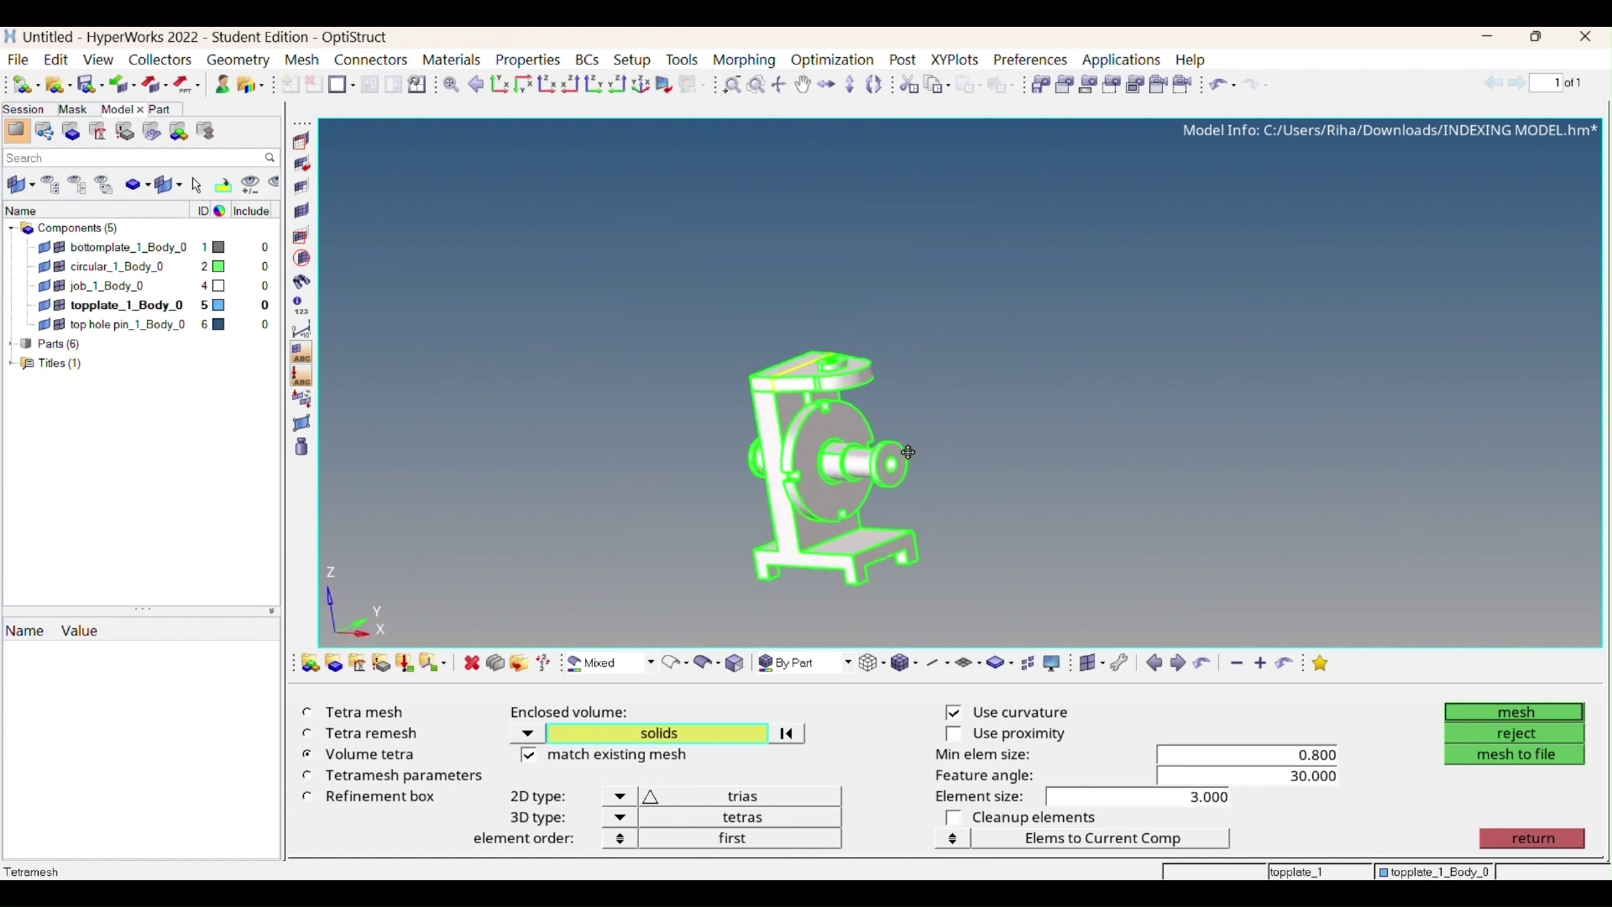
ctrl+drag(865, 484, 908, 504)
click(607, 796)
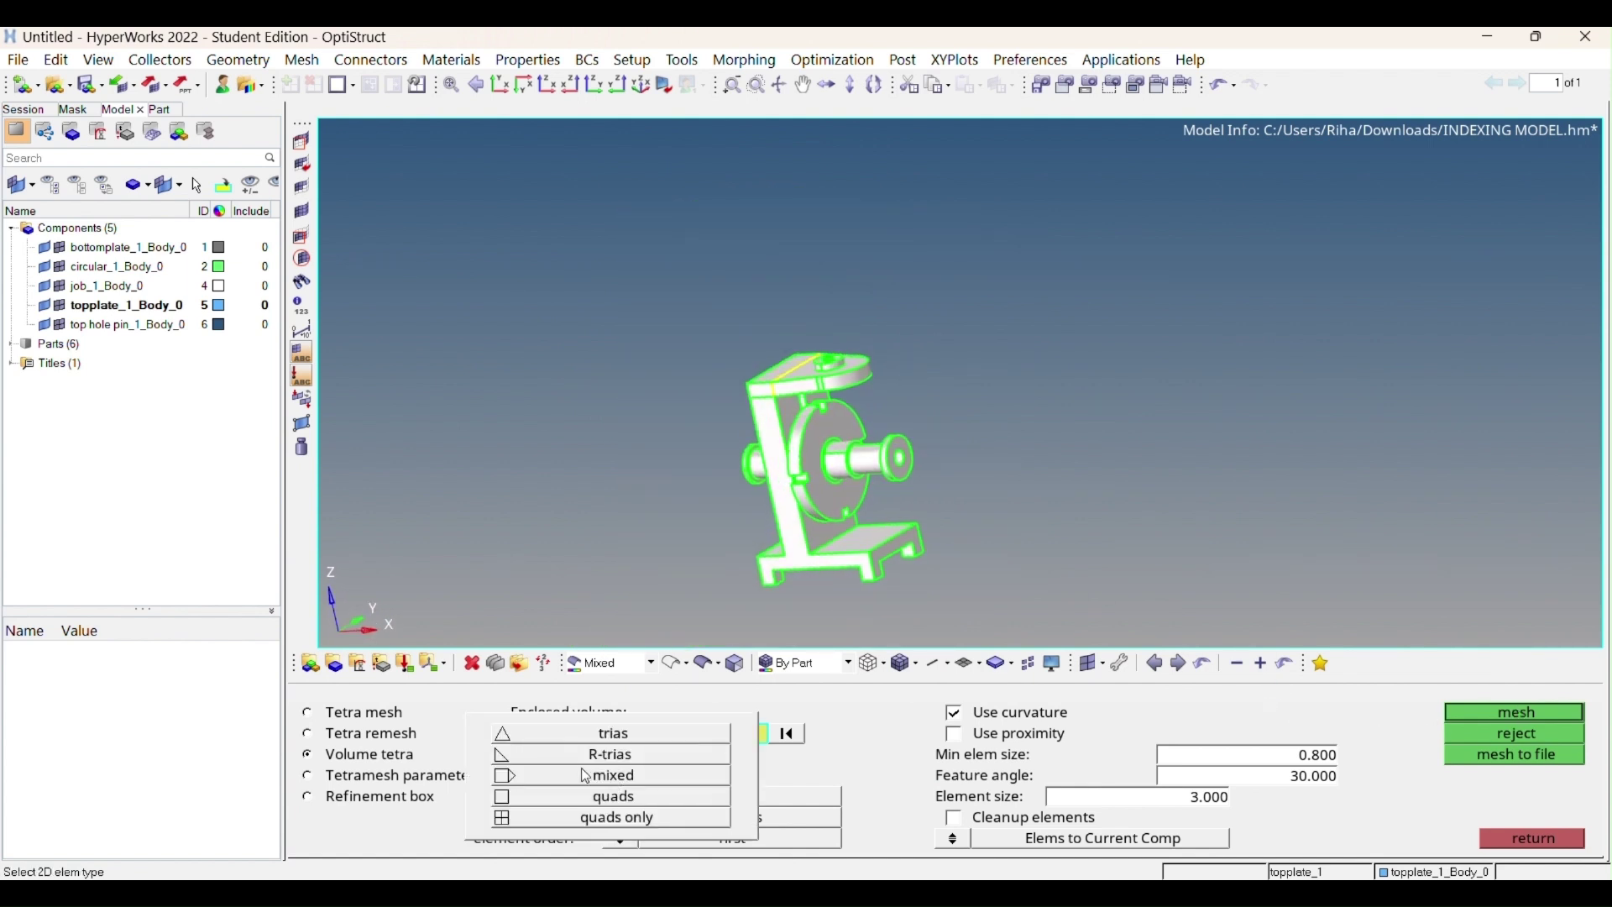
click(610, 756)
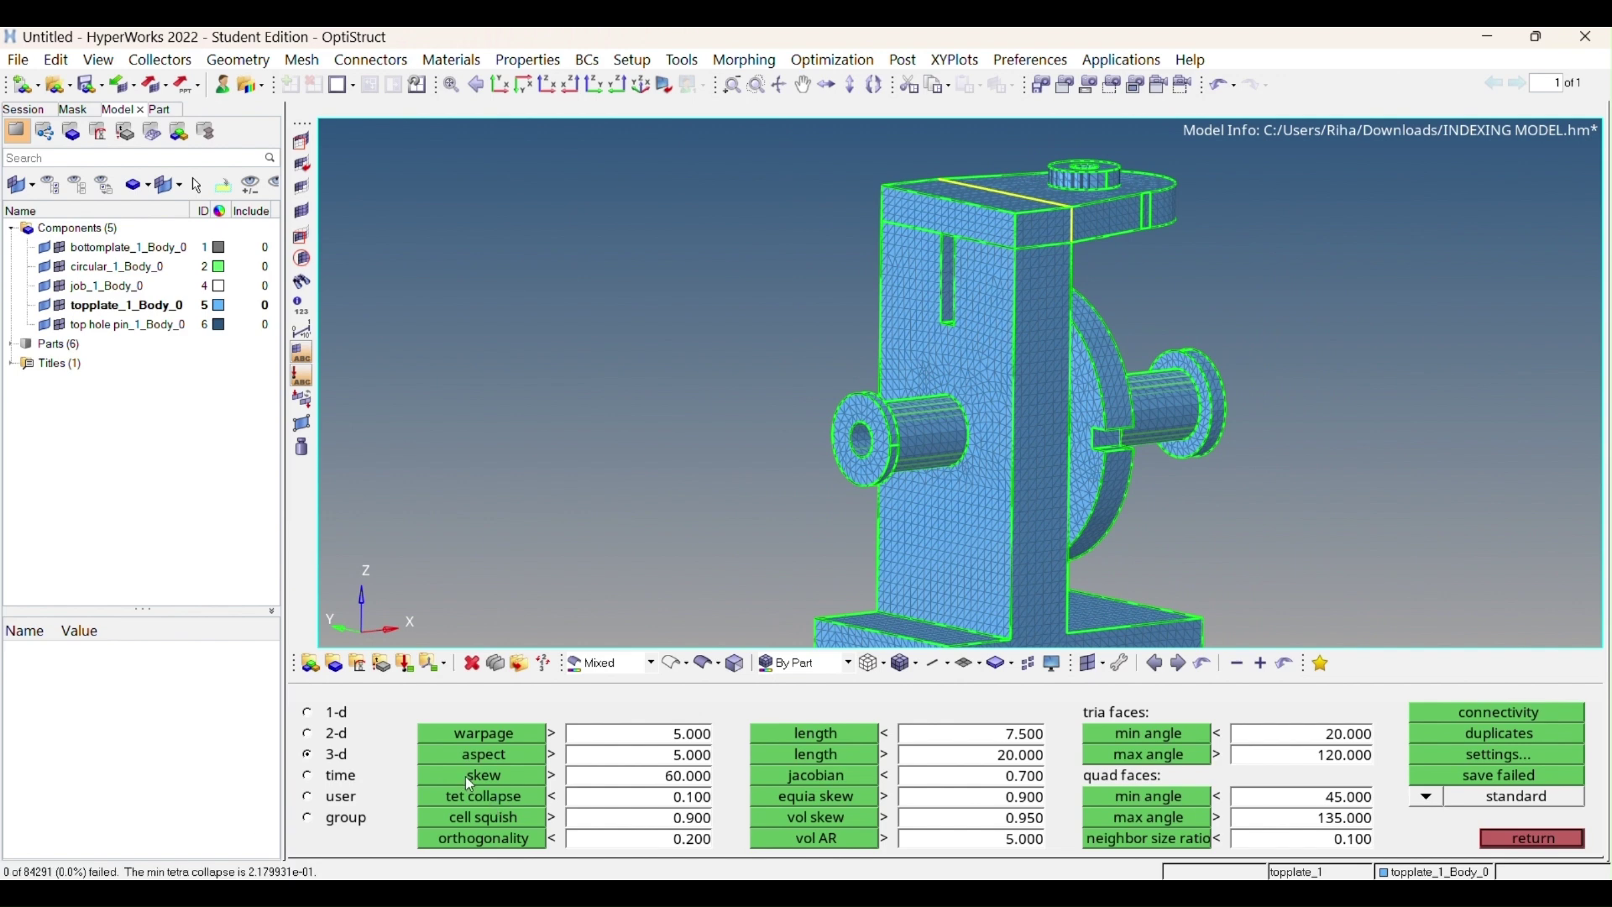
Mask all displayed elements and inspect the leftover poor tetras
click(303, 157)
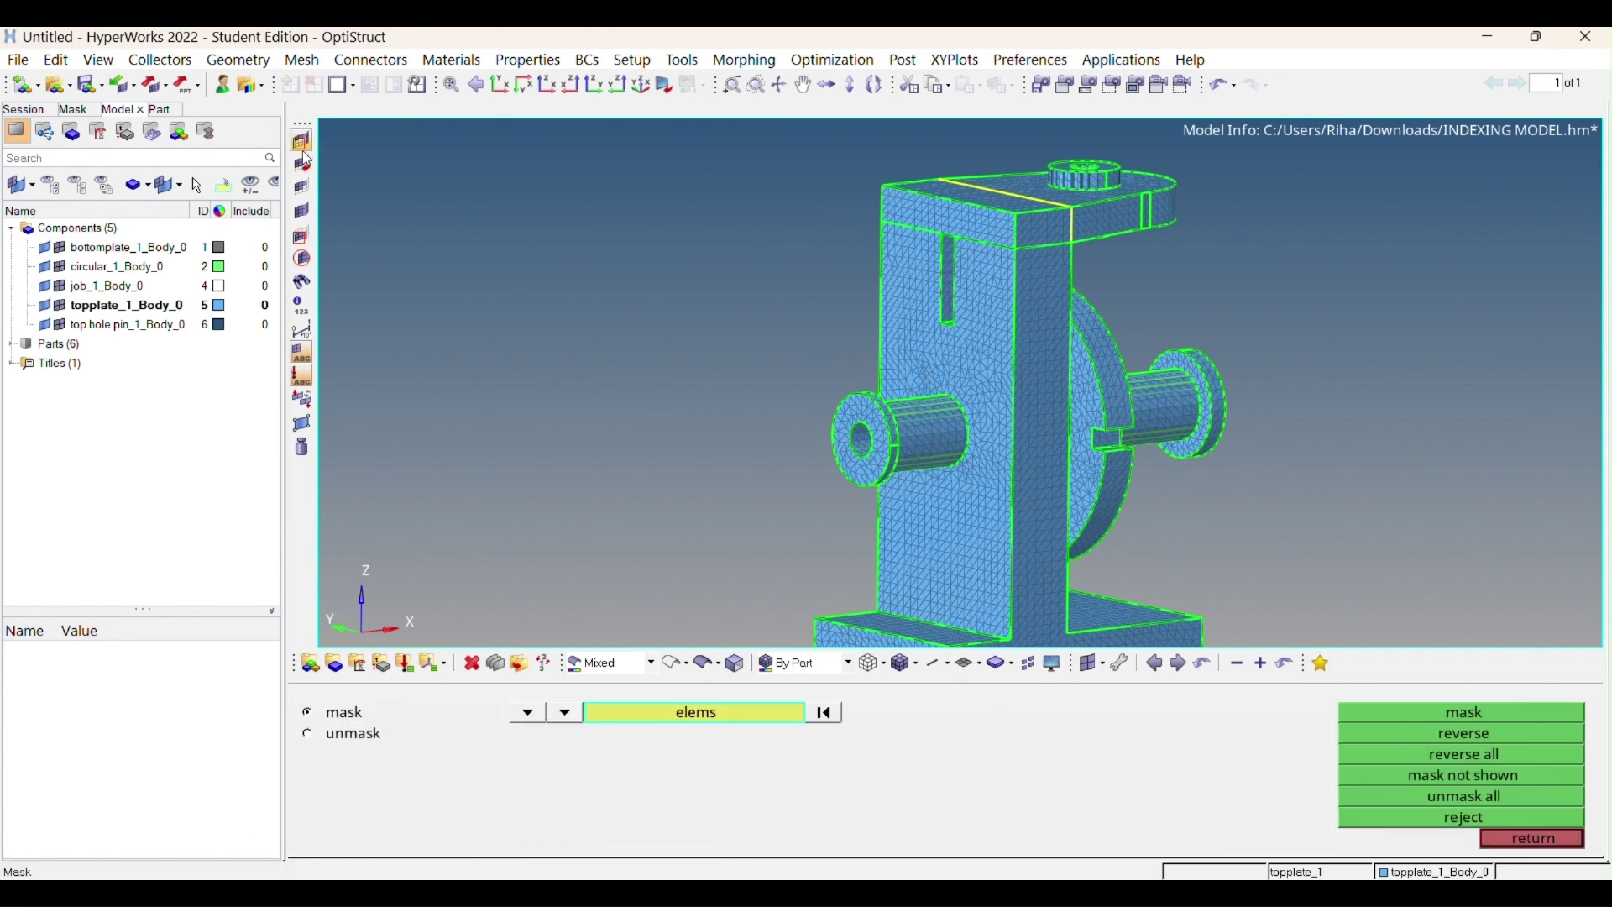
click(695, 712)
click(554, 754)
click(1551, 713)
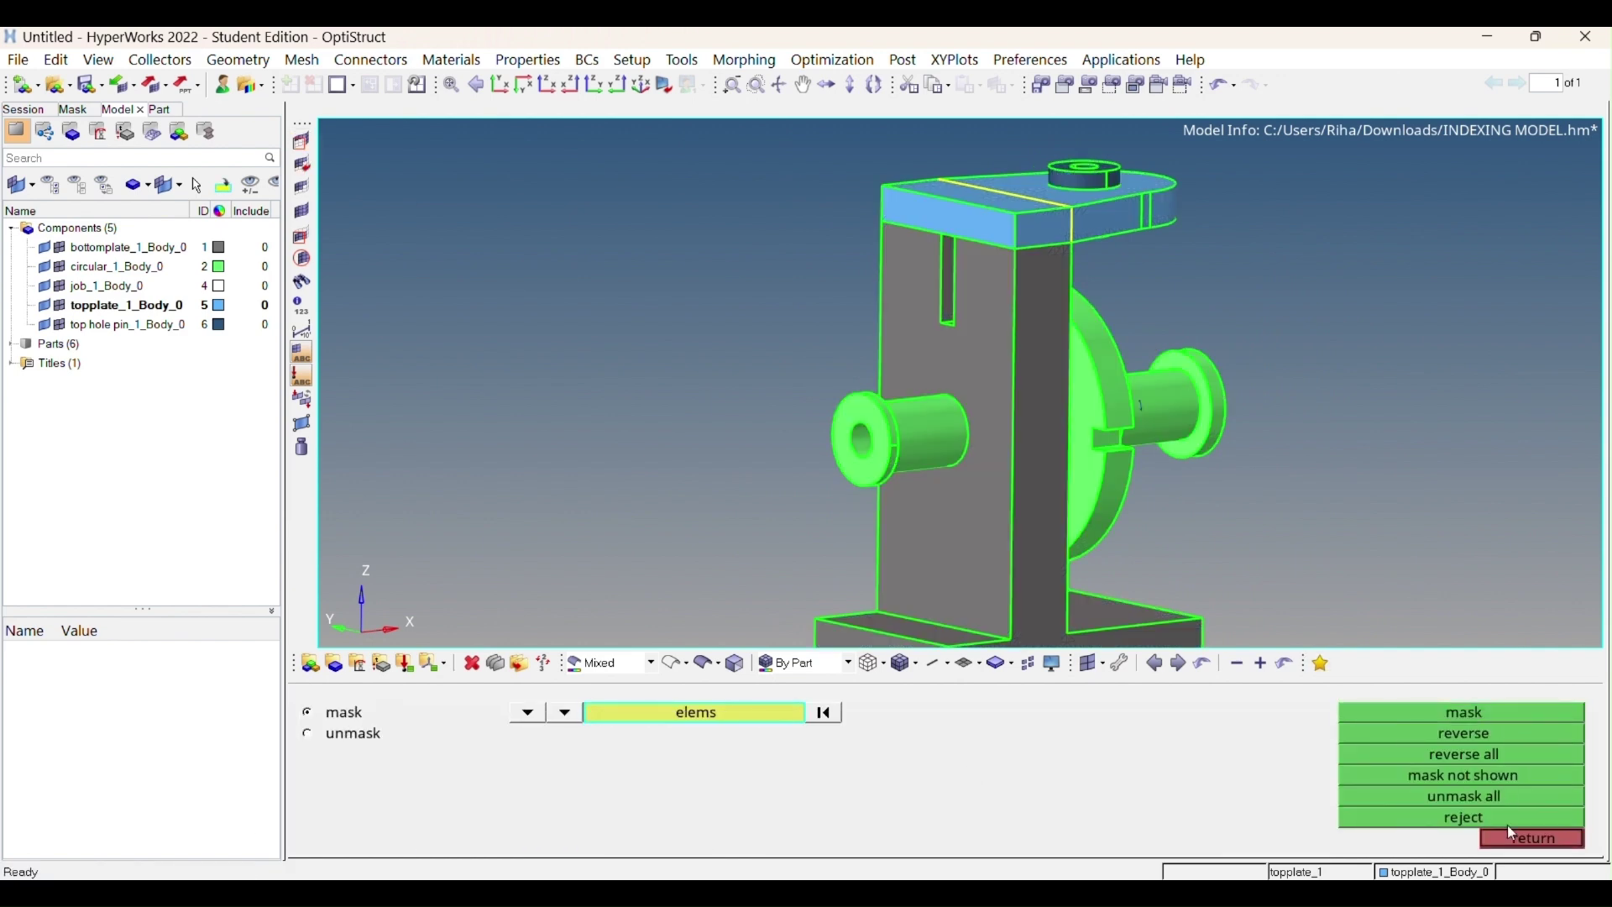
click(1525, 837)
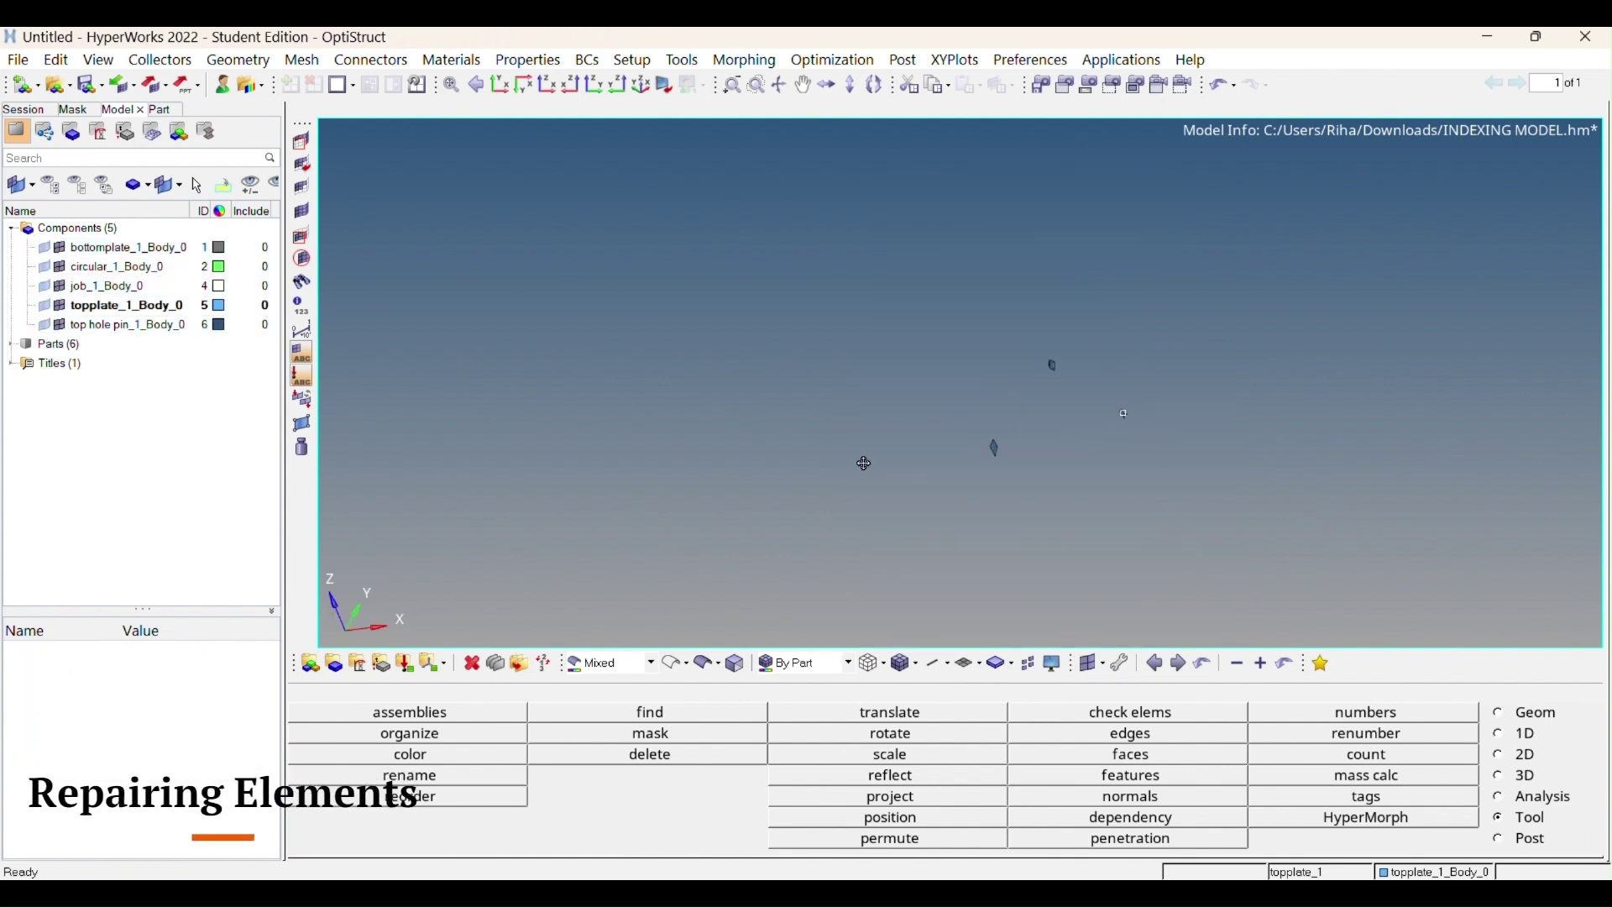
ctrl+drag(864, 465, 627, 337)
ctrl+drag(1059, 505, 770, 482)
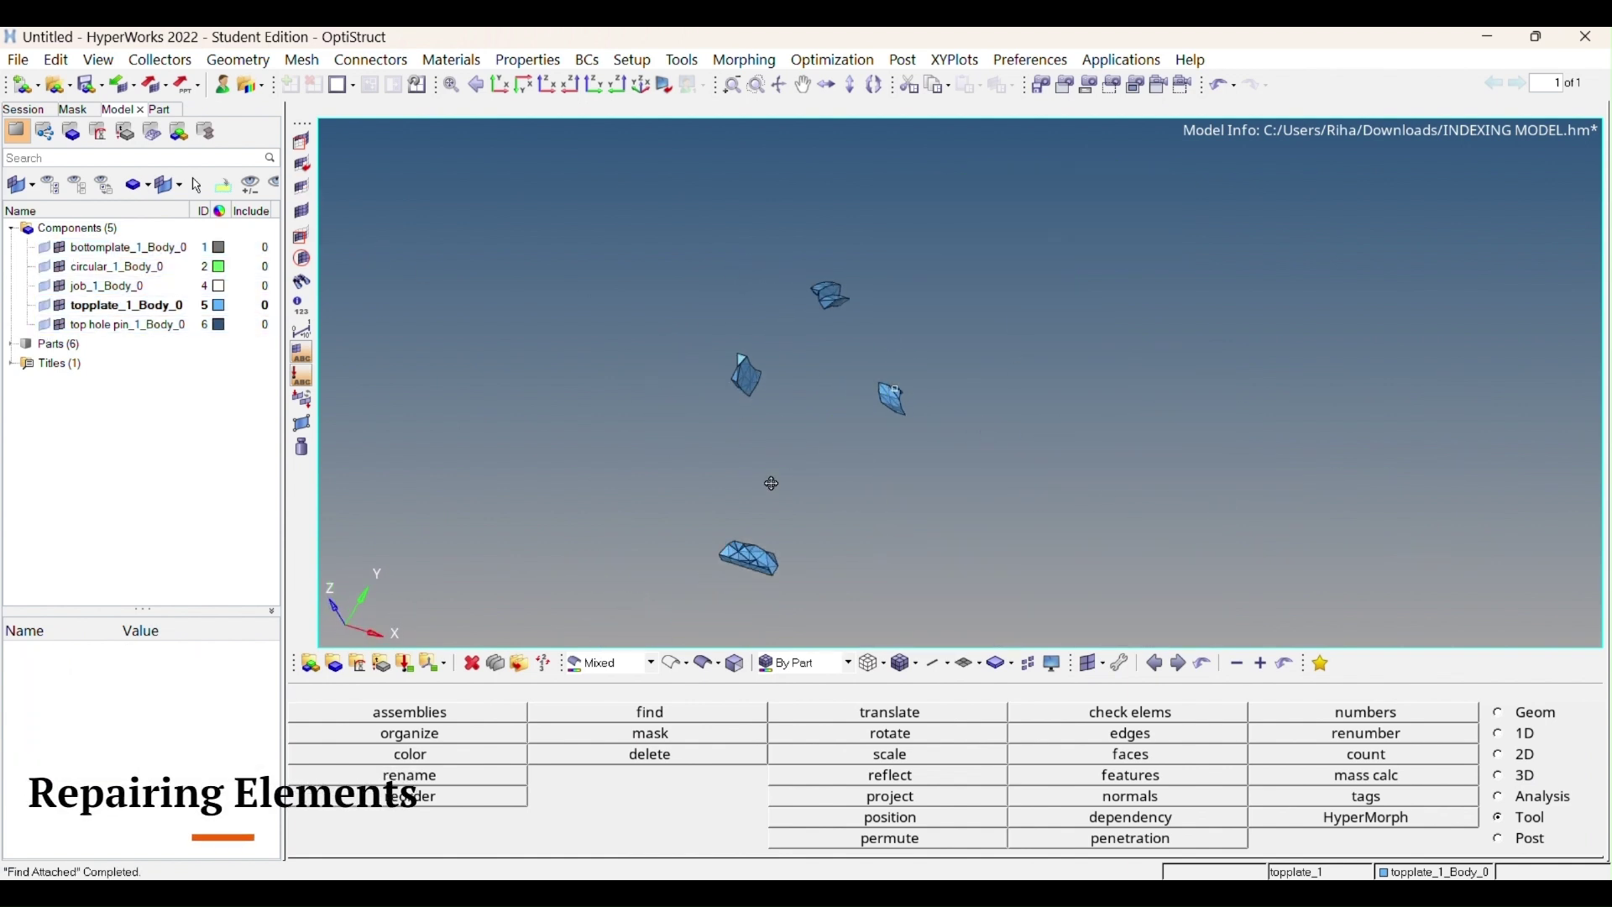
Tetra-remesh the 266 remaining displayed elements
key(shift+F12)
click(641, 733)
click(433, 753)
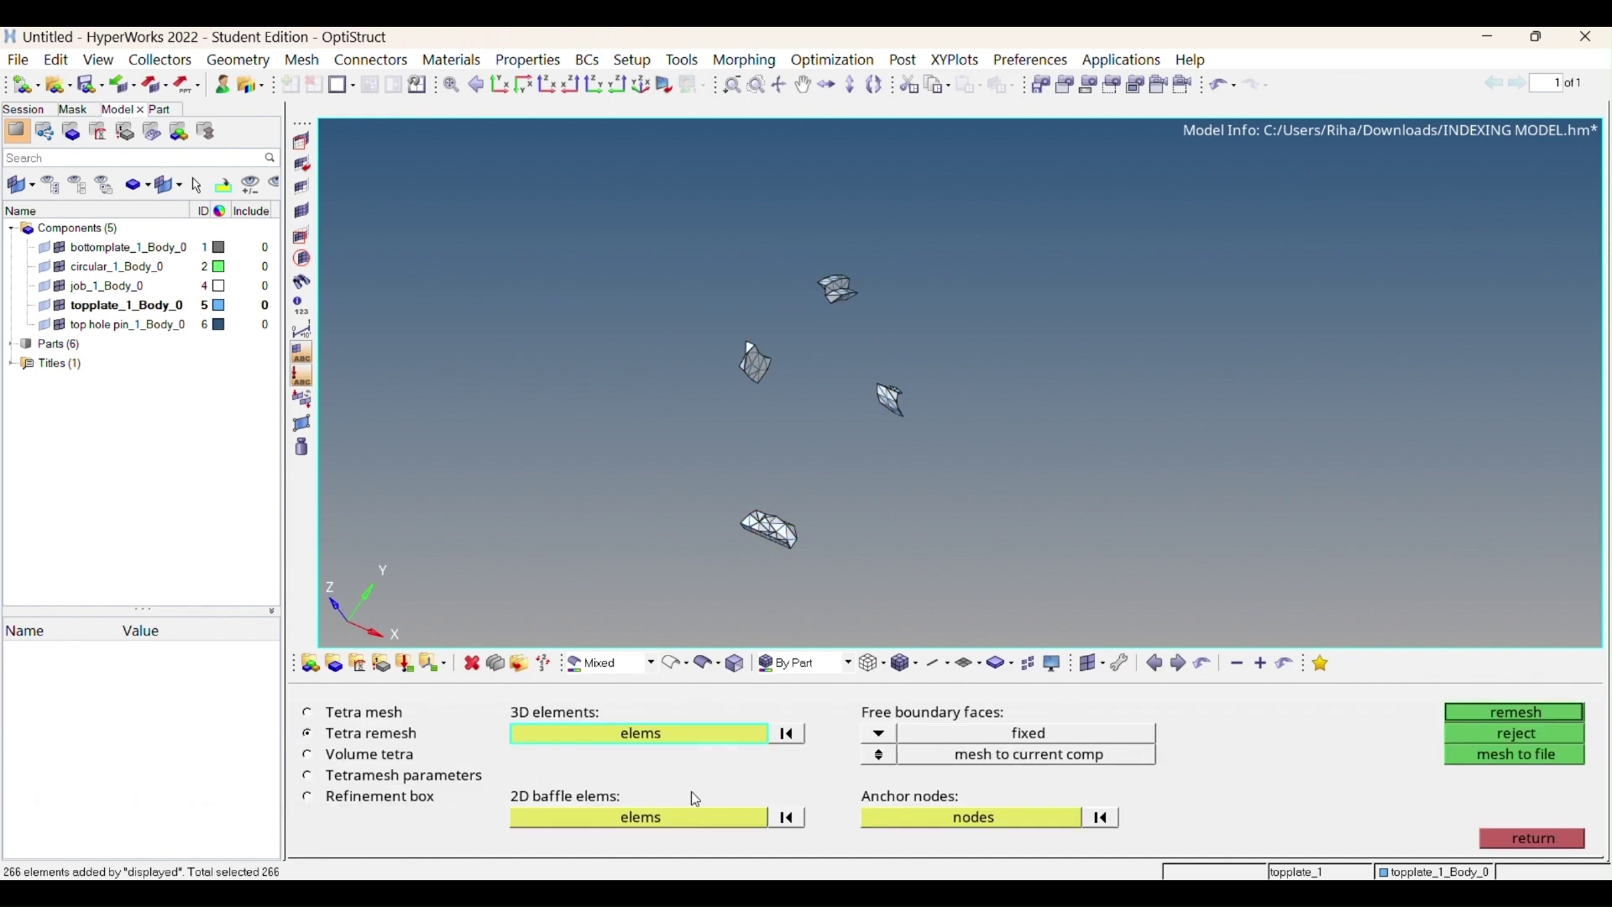
click(1532, 837)
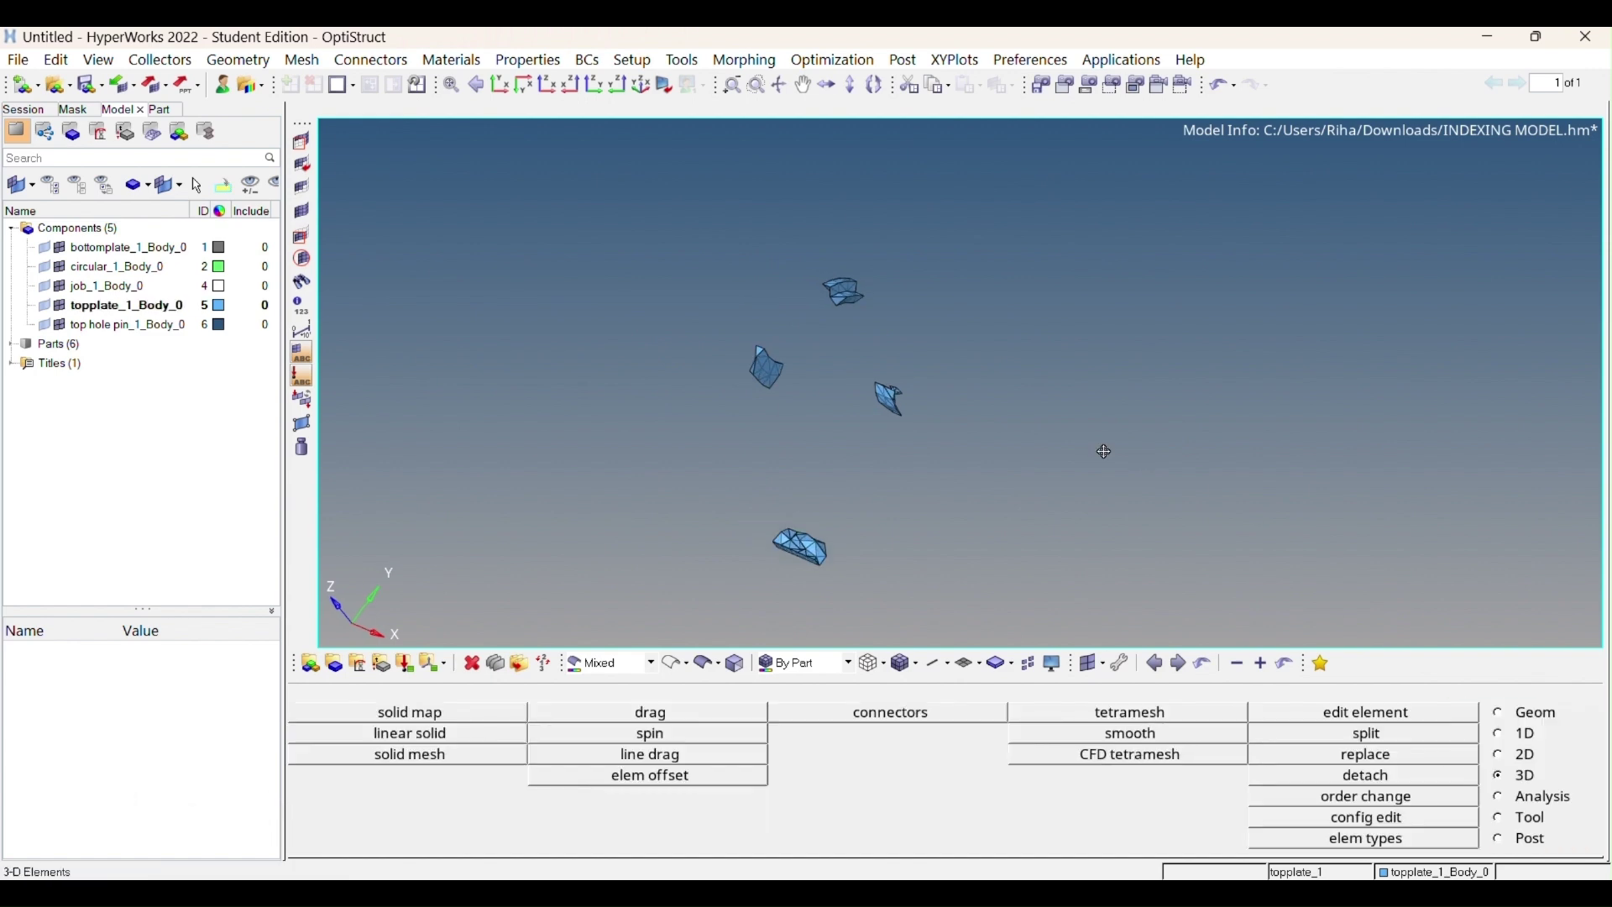
Check the tetra mesh's aspect ratio, skew, orthogonality and equiangle skew
key(F10)
click(513, 734)
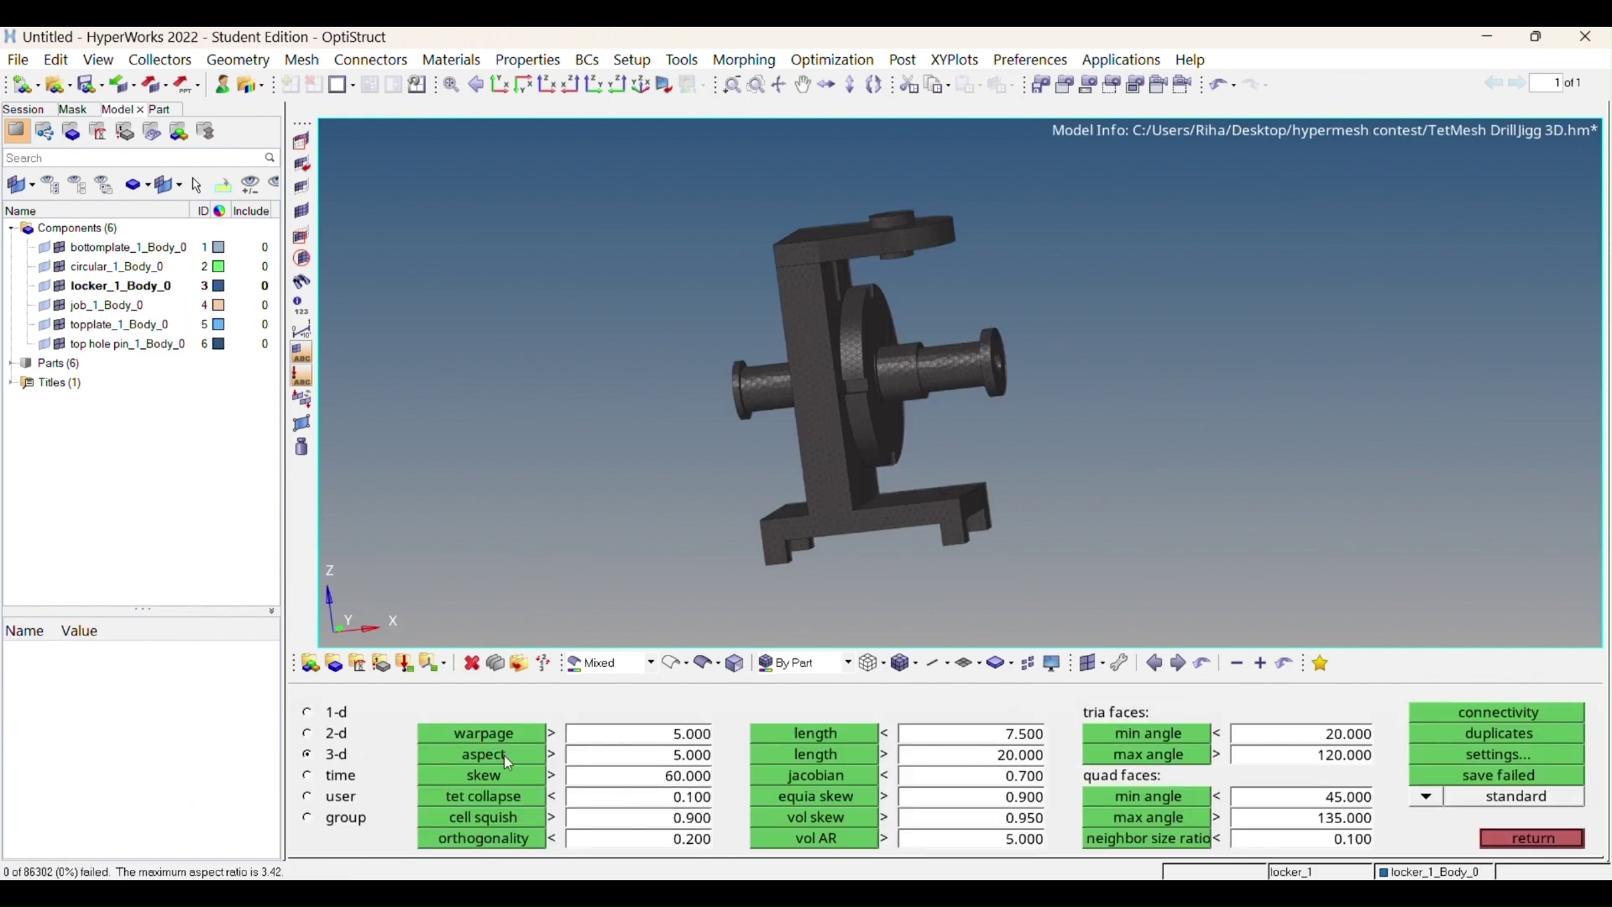
click(500, 775)
click(503, 794)
click(513, 833)
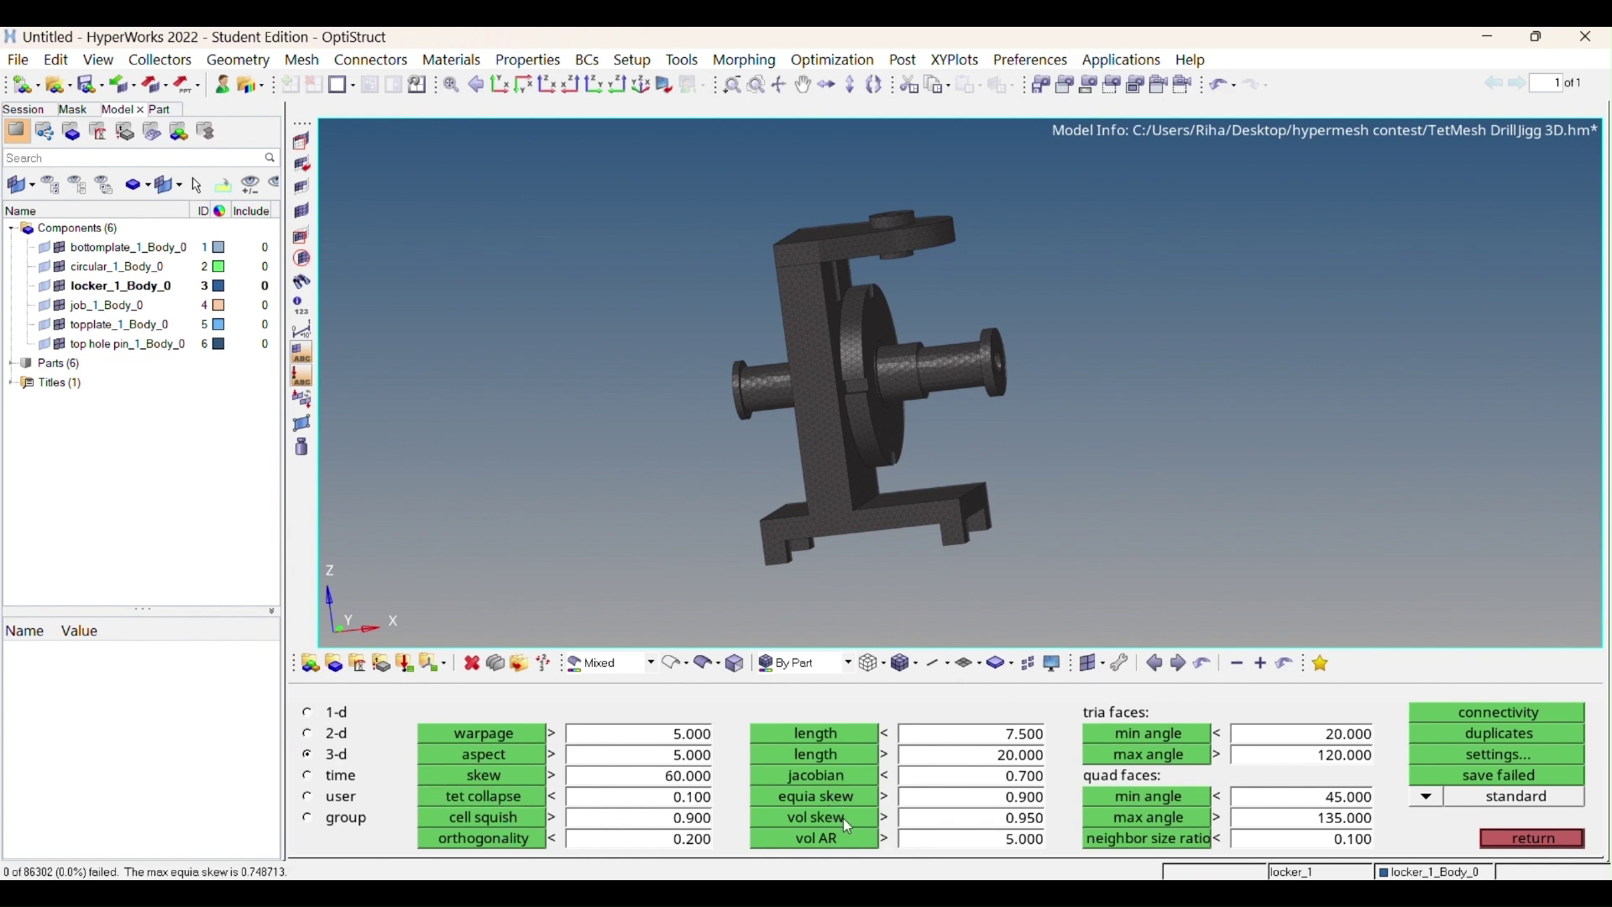
click(1531, 838)
mouse_move(836, 455)
ctrl+mouse_down()
mouse_move(1195, 357)
mouse_move(885, 405)
ctrl+mouse_up()
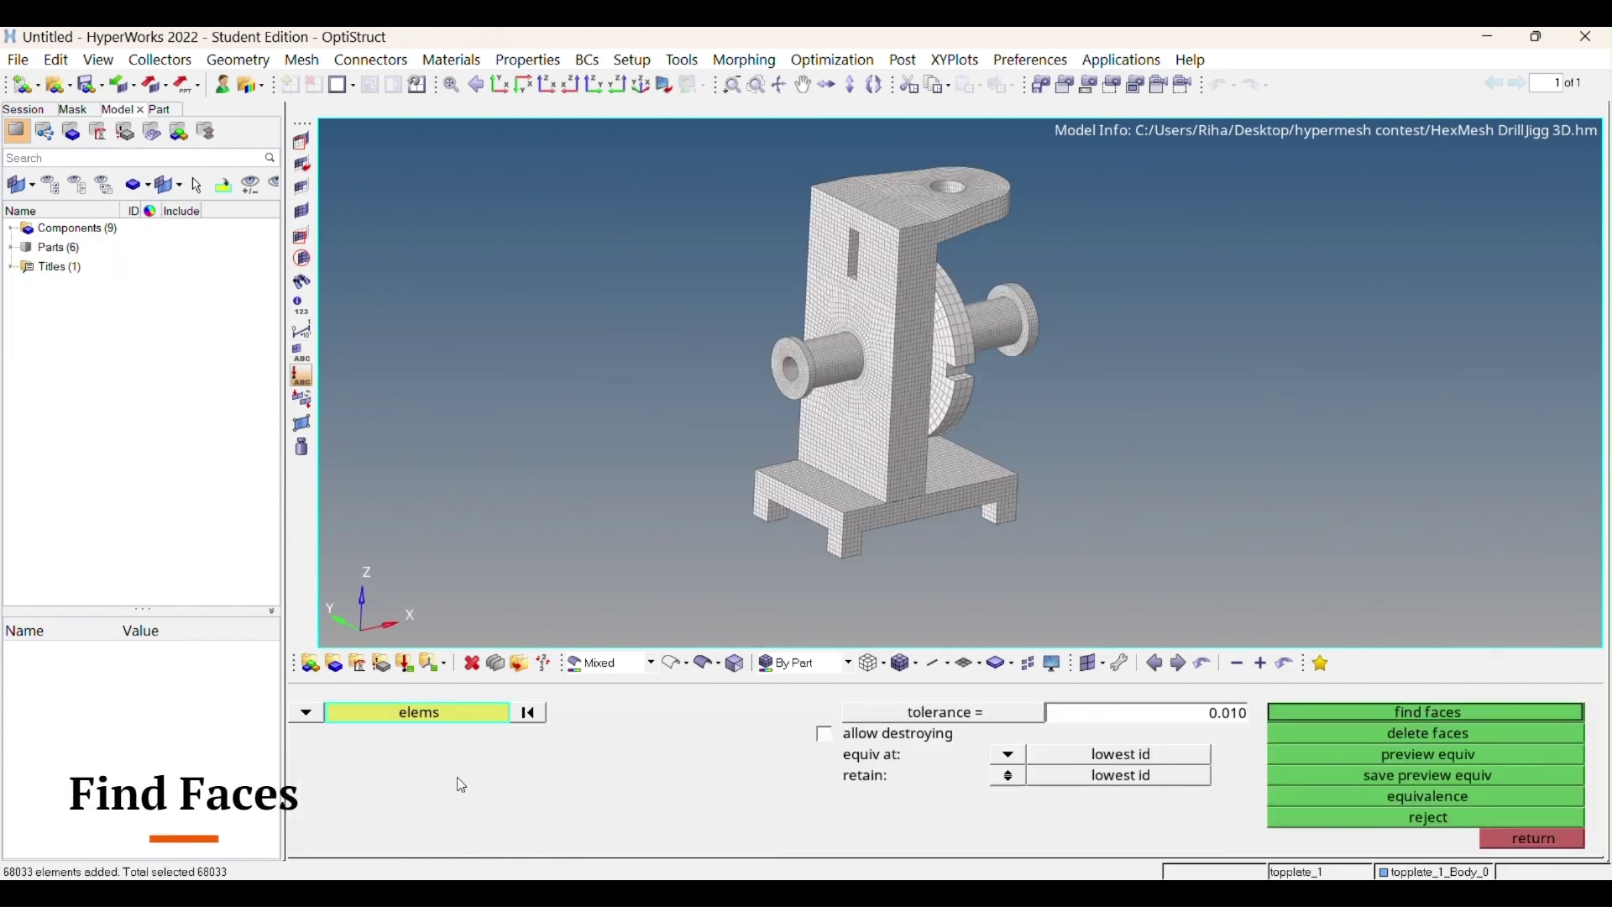
Generate surface faces on all elements and start deleting elements by configuration
click(1532, 838)
click(59, 424)
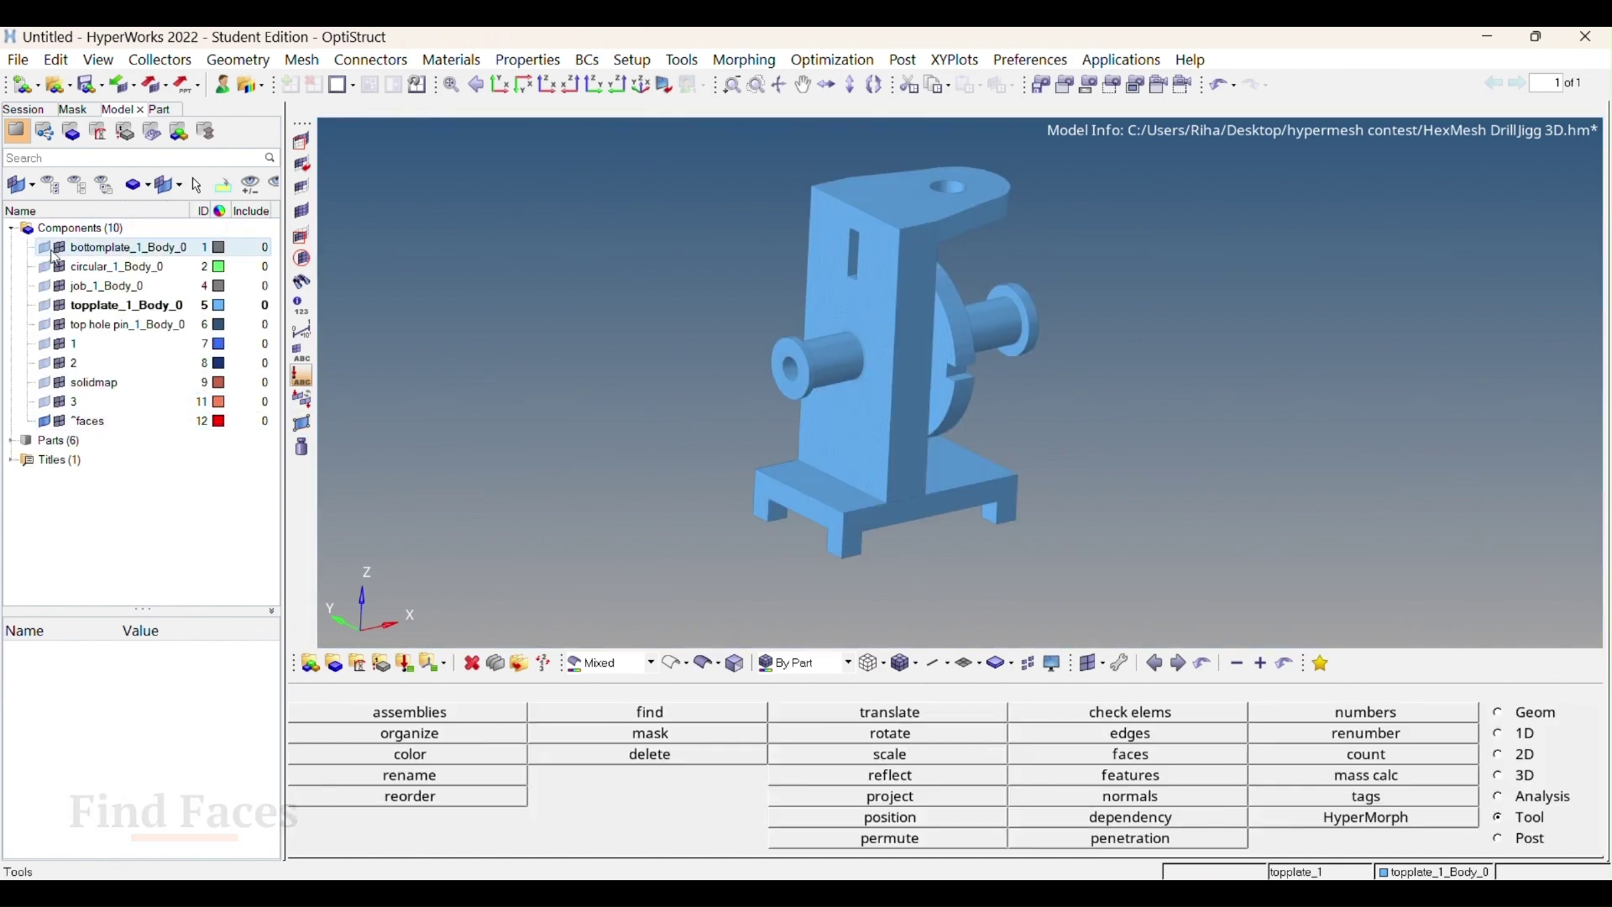
click(651, 753)
click(307, 709)
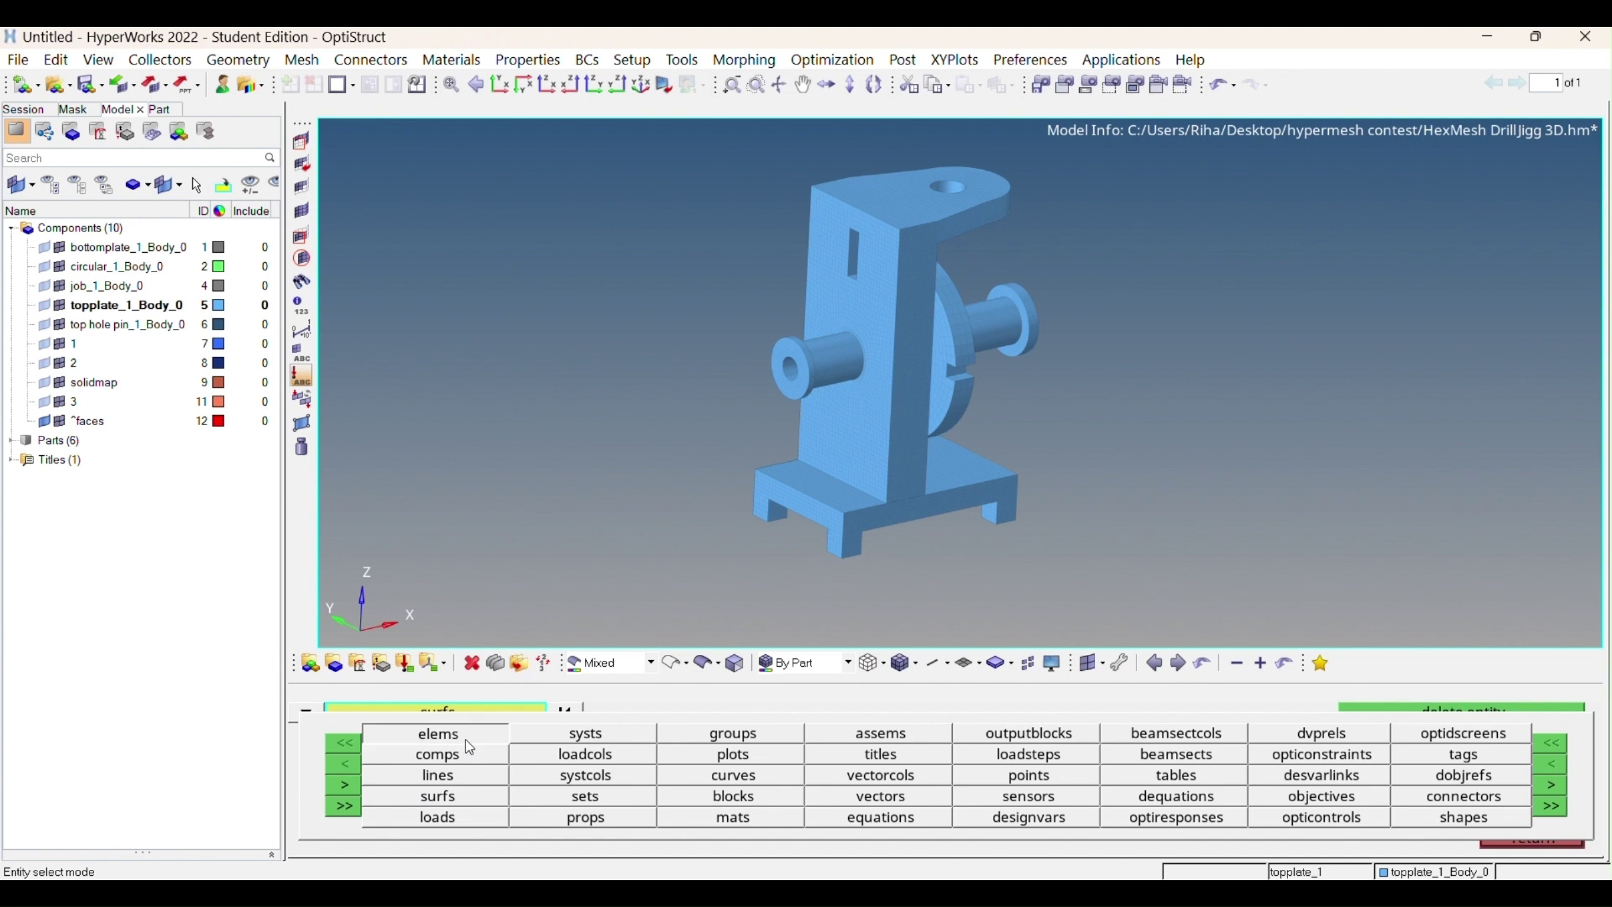
click(465, 739)
click(435, 708)
click(794, 816)
Delete all 68,033 hex8 CHEXA elements and mask to view the shell mesh
click(365, 712)
click(1310, 773)
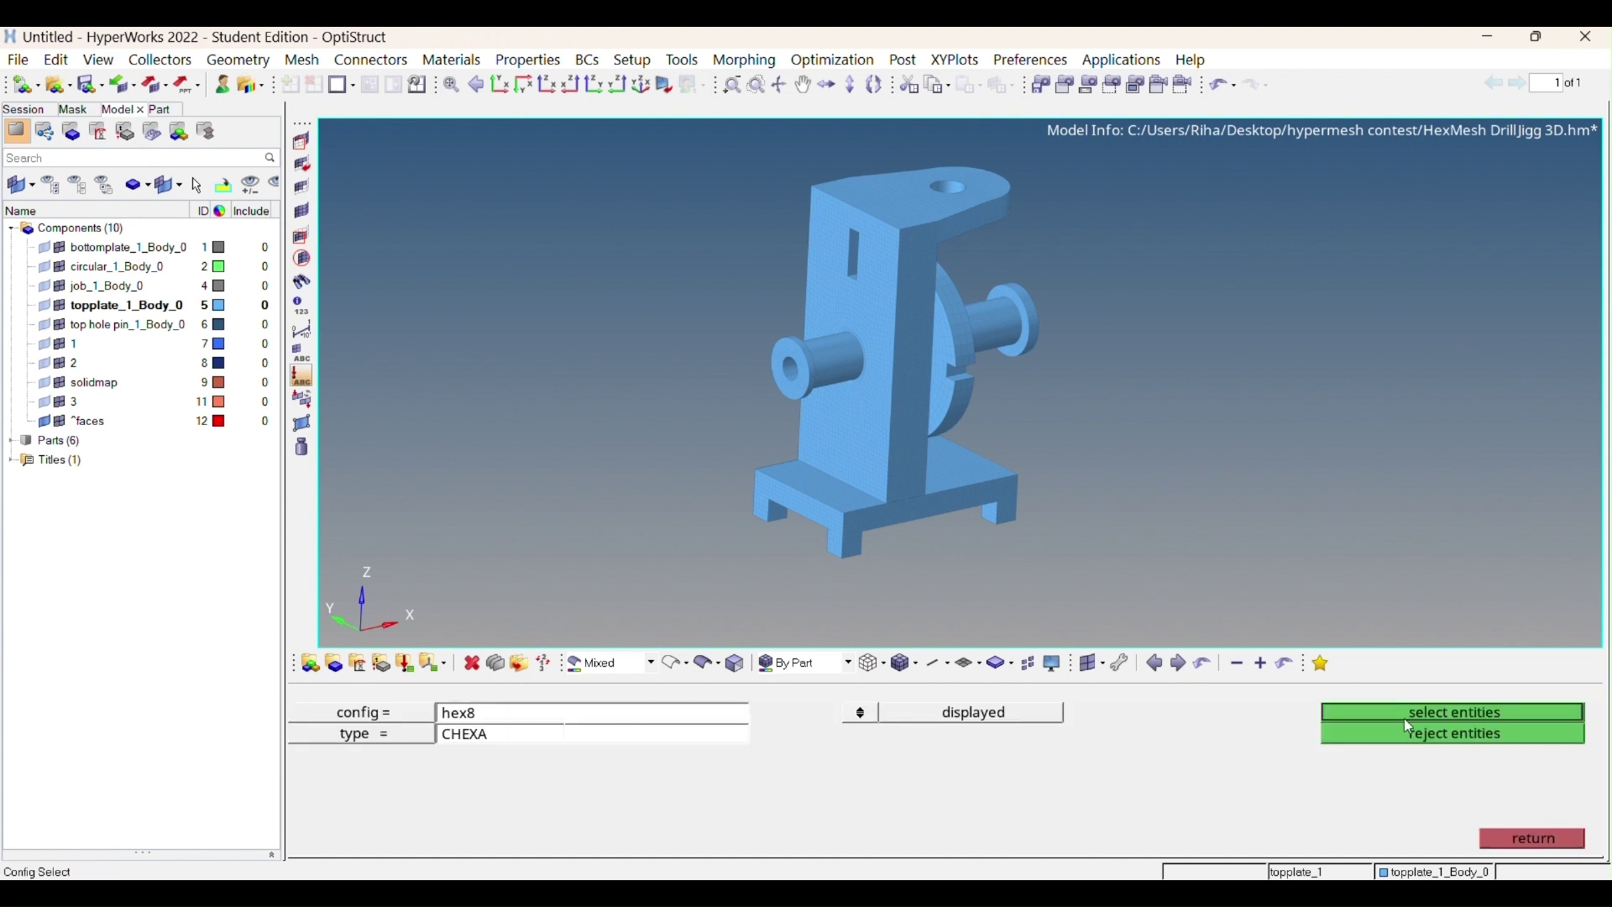
click(1409, 713)
click(1528, 833)
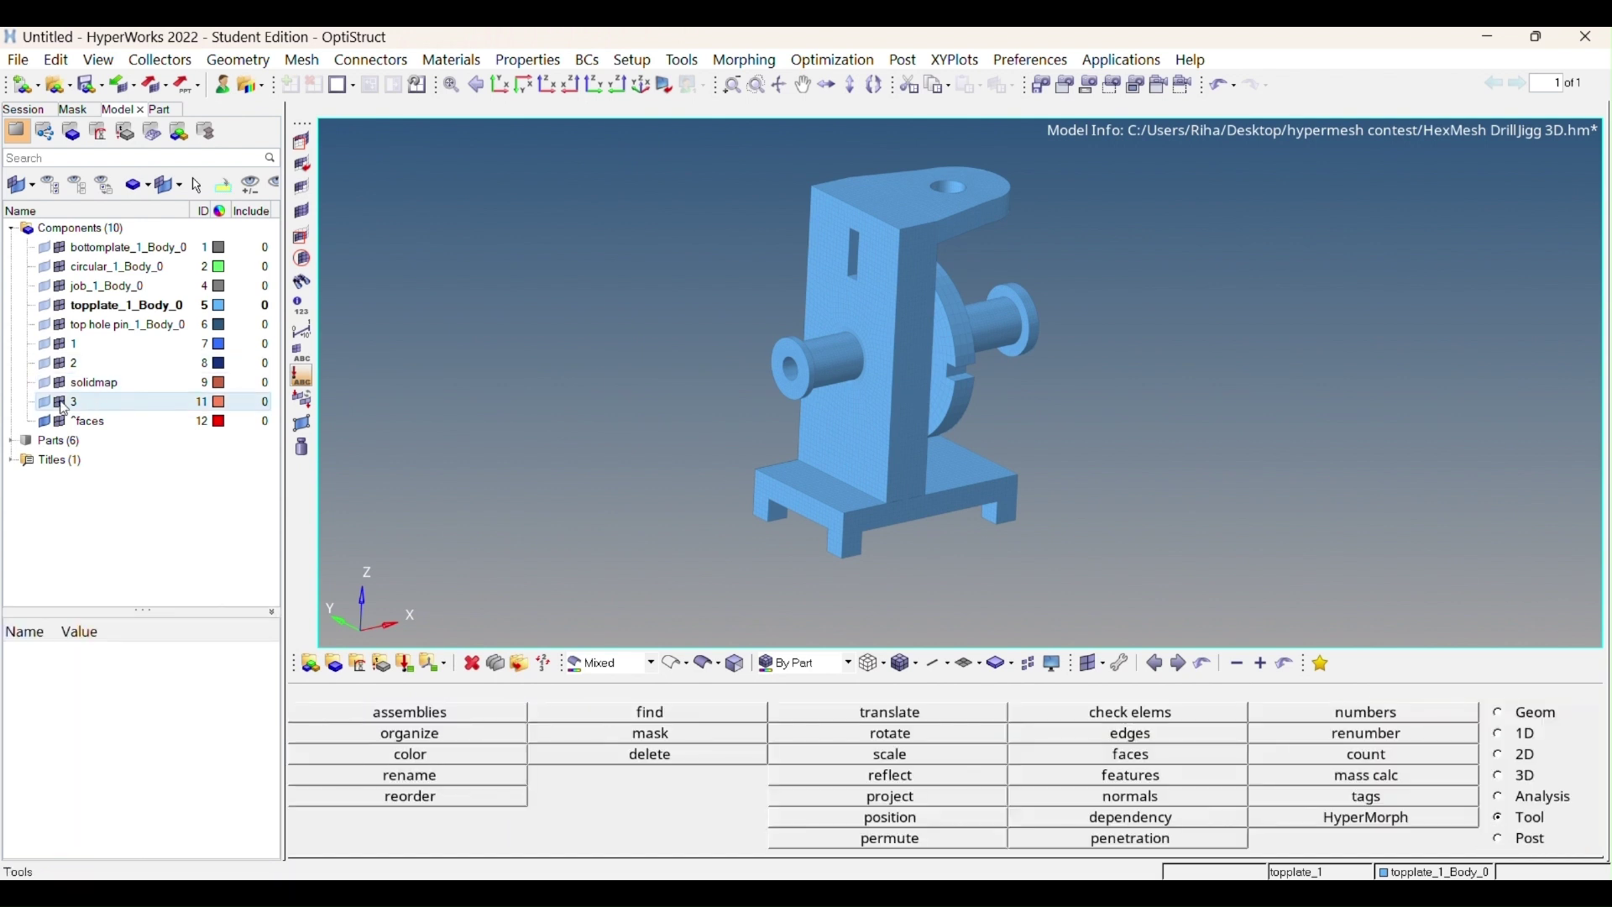
click(302, 214)
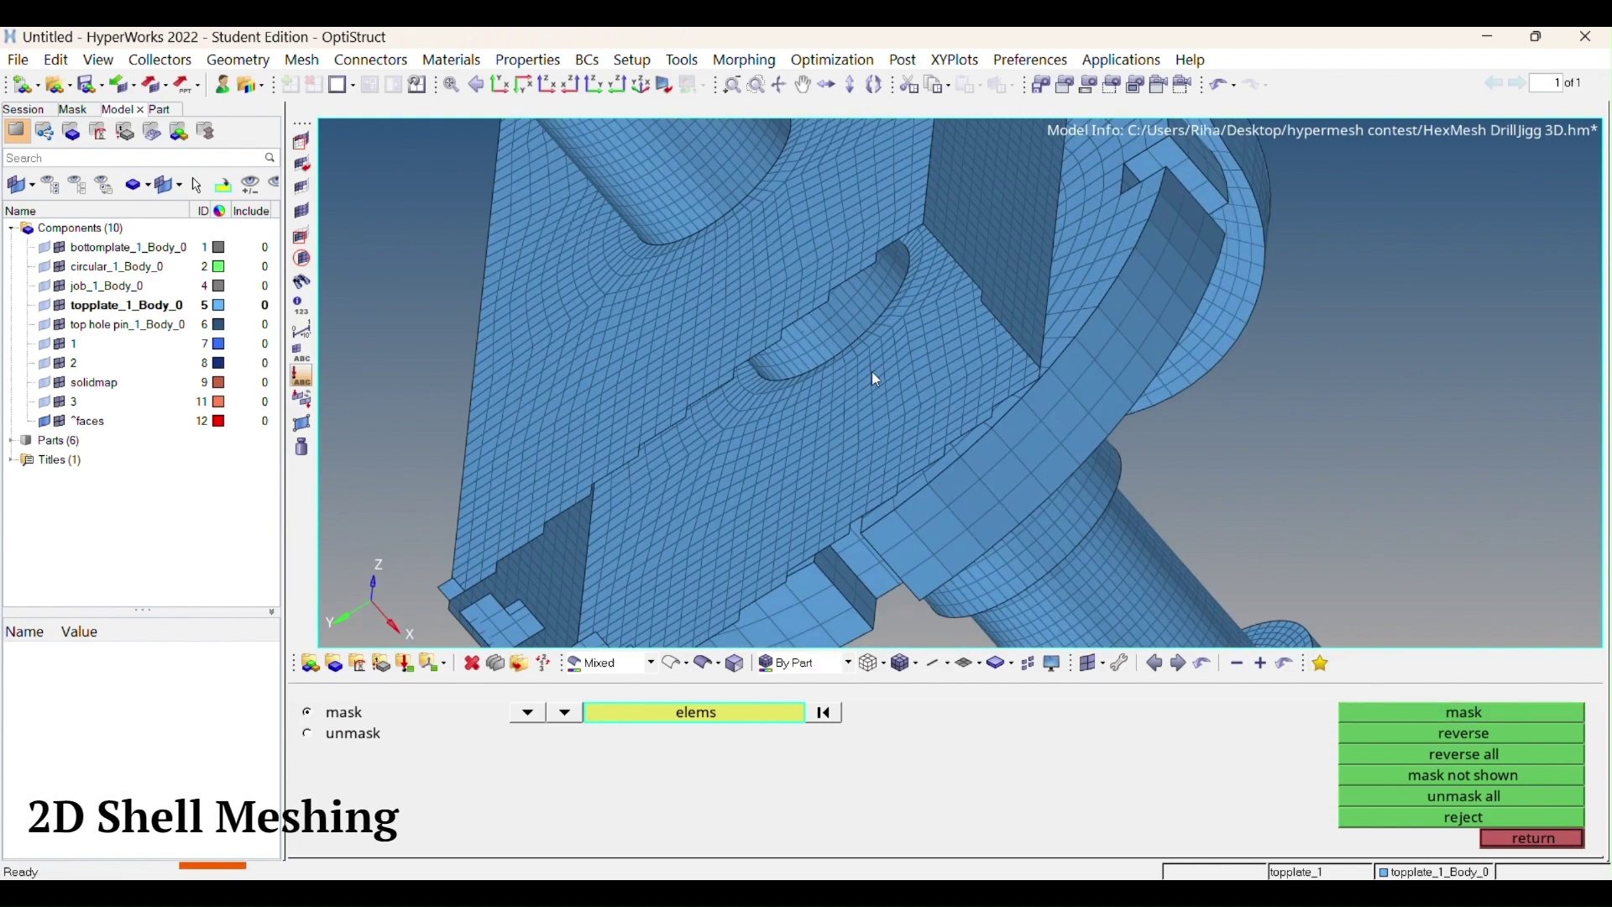
click(1531, 837)
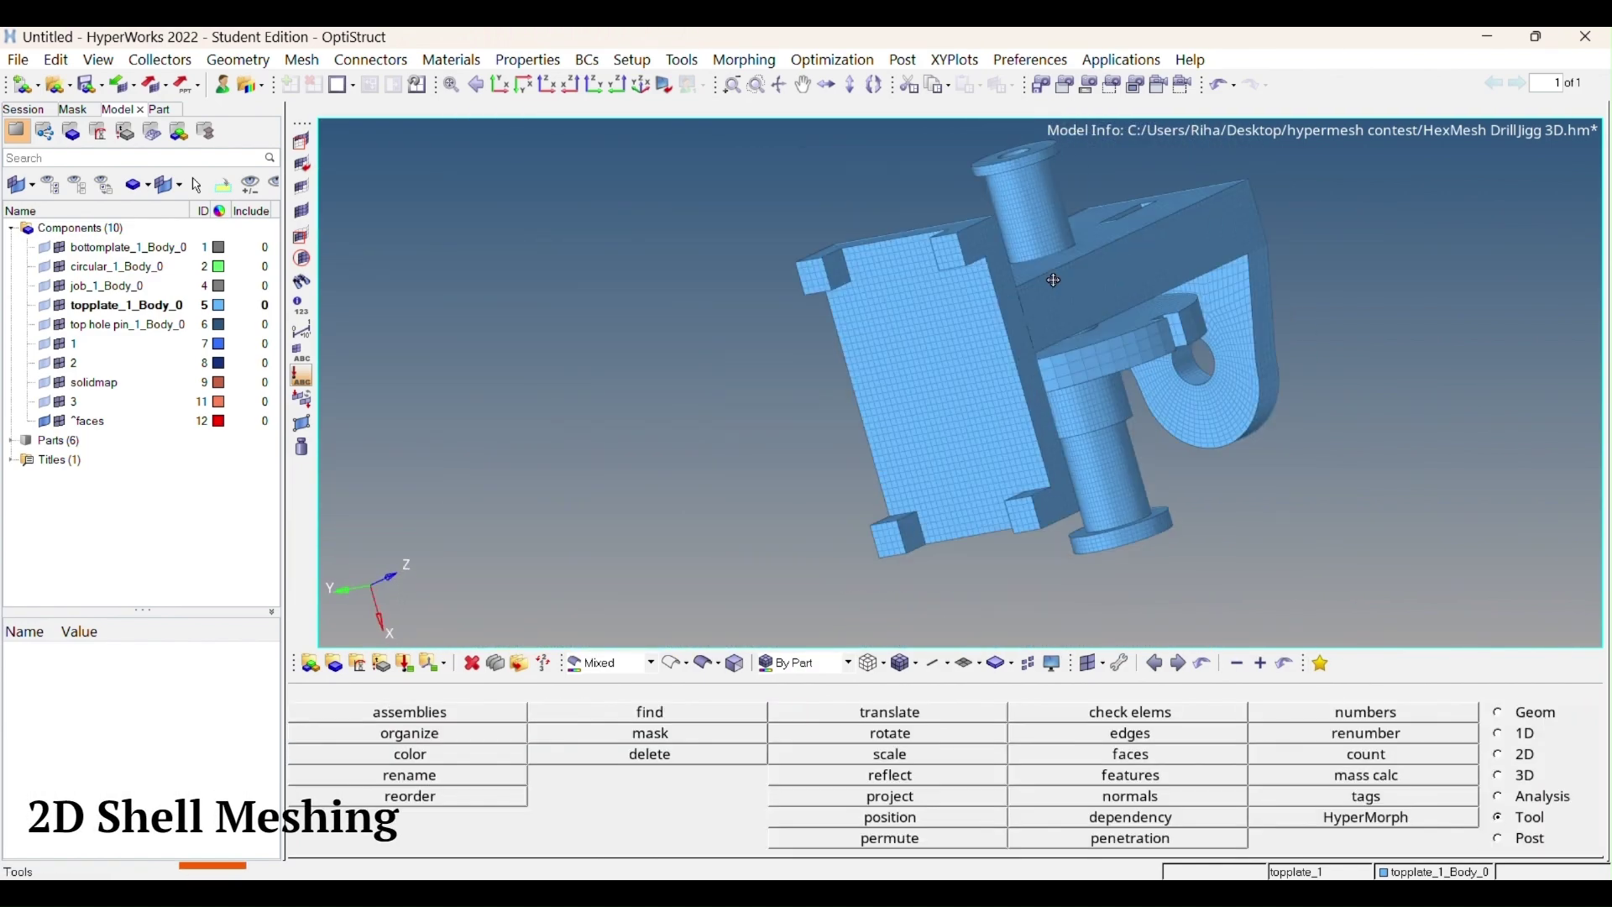
Check equiangle skew on the 26,144 shell elements in 2-d mode and fit the view
click(1129, 711)
ctrl+drag(1098, 513, 917, 283)
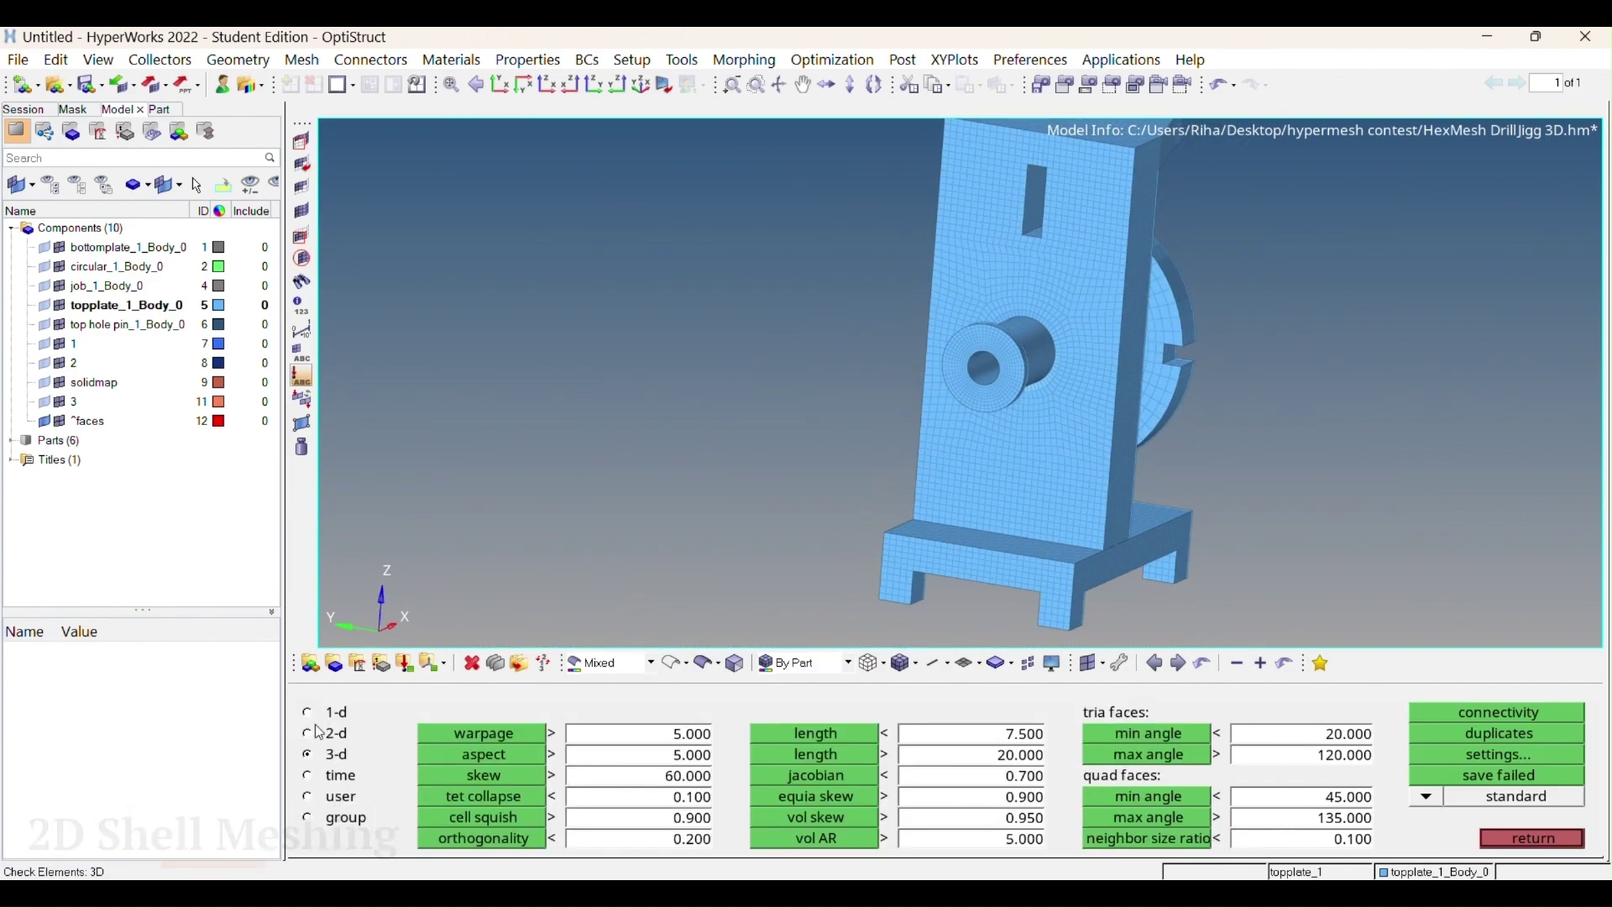
click(488, 797)
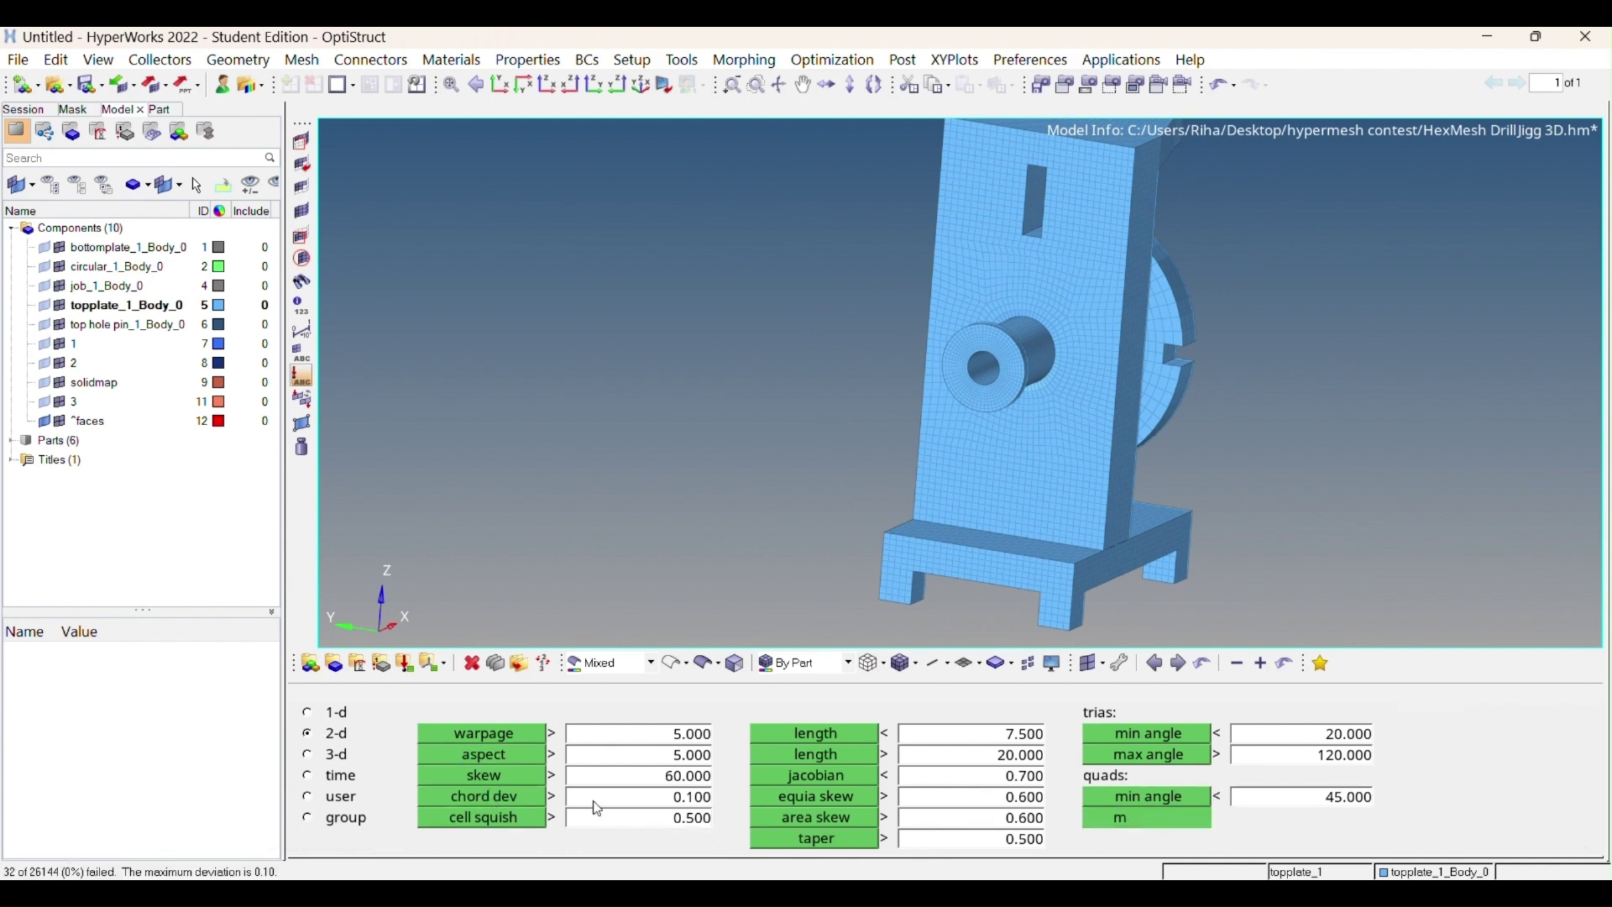
click(838, 797)
mouse_move(806, 529)
ctrl+mouse_down()
mouse_move(1017, 365)
mouse_move(930, 330)
ctrl+mouse_up()
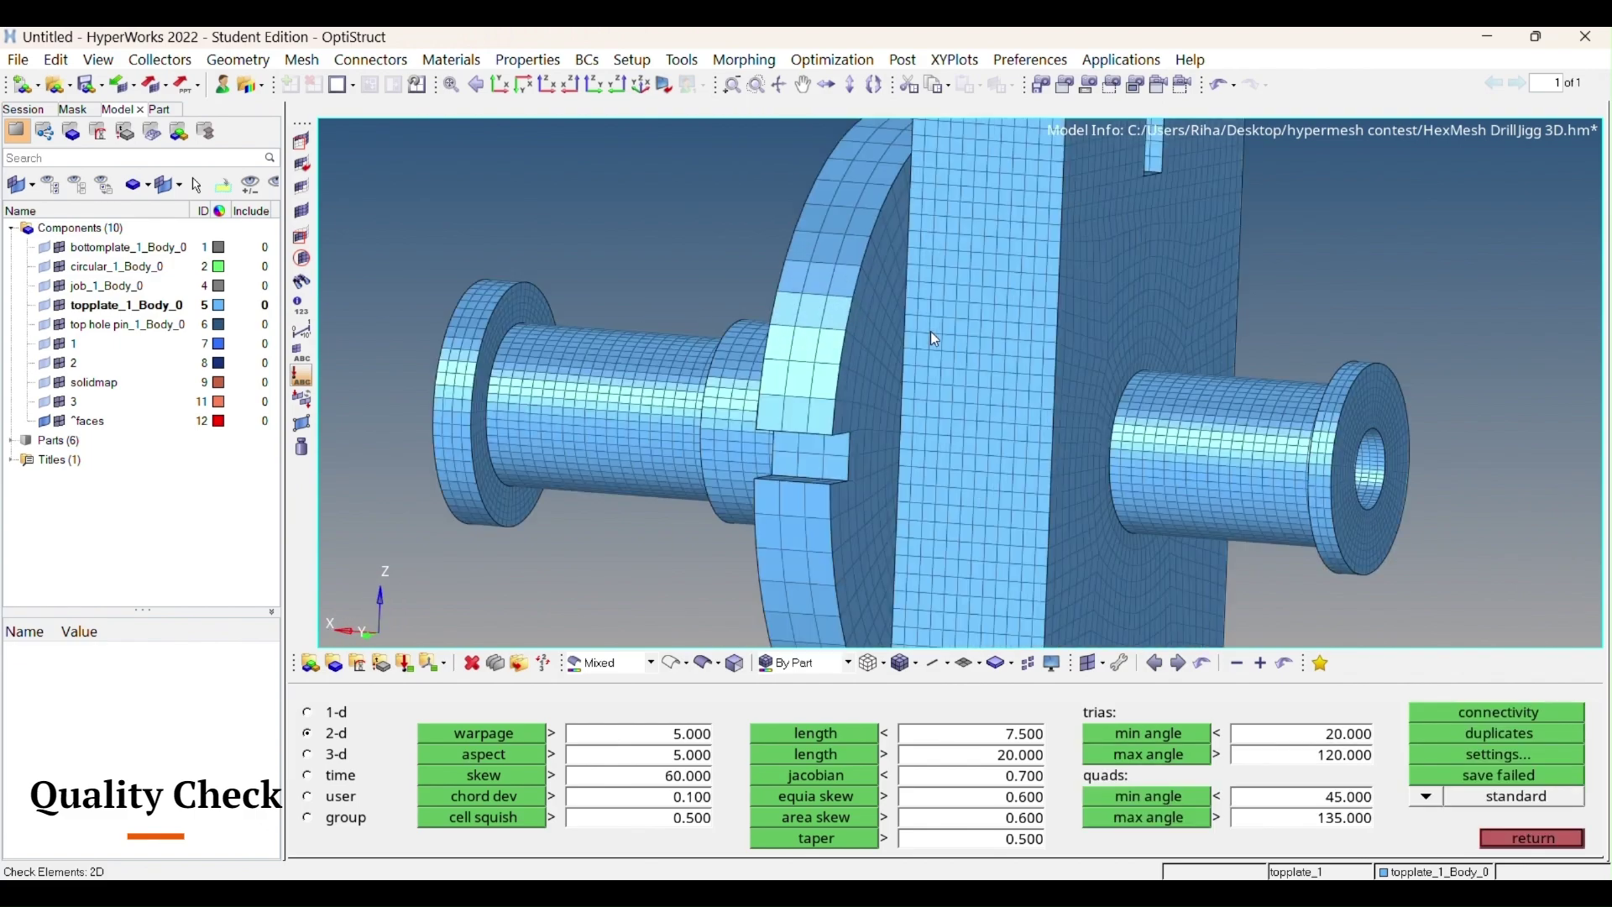
scroll(931, 331, up, 3)
scroll(951, 387, up, 3)
scroll(951, 387, down, 2)
key(f)
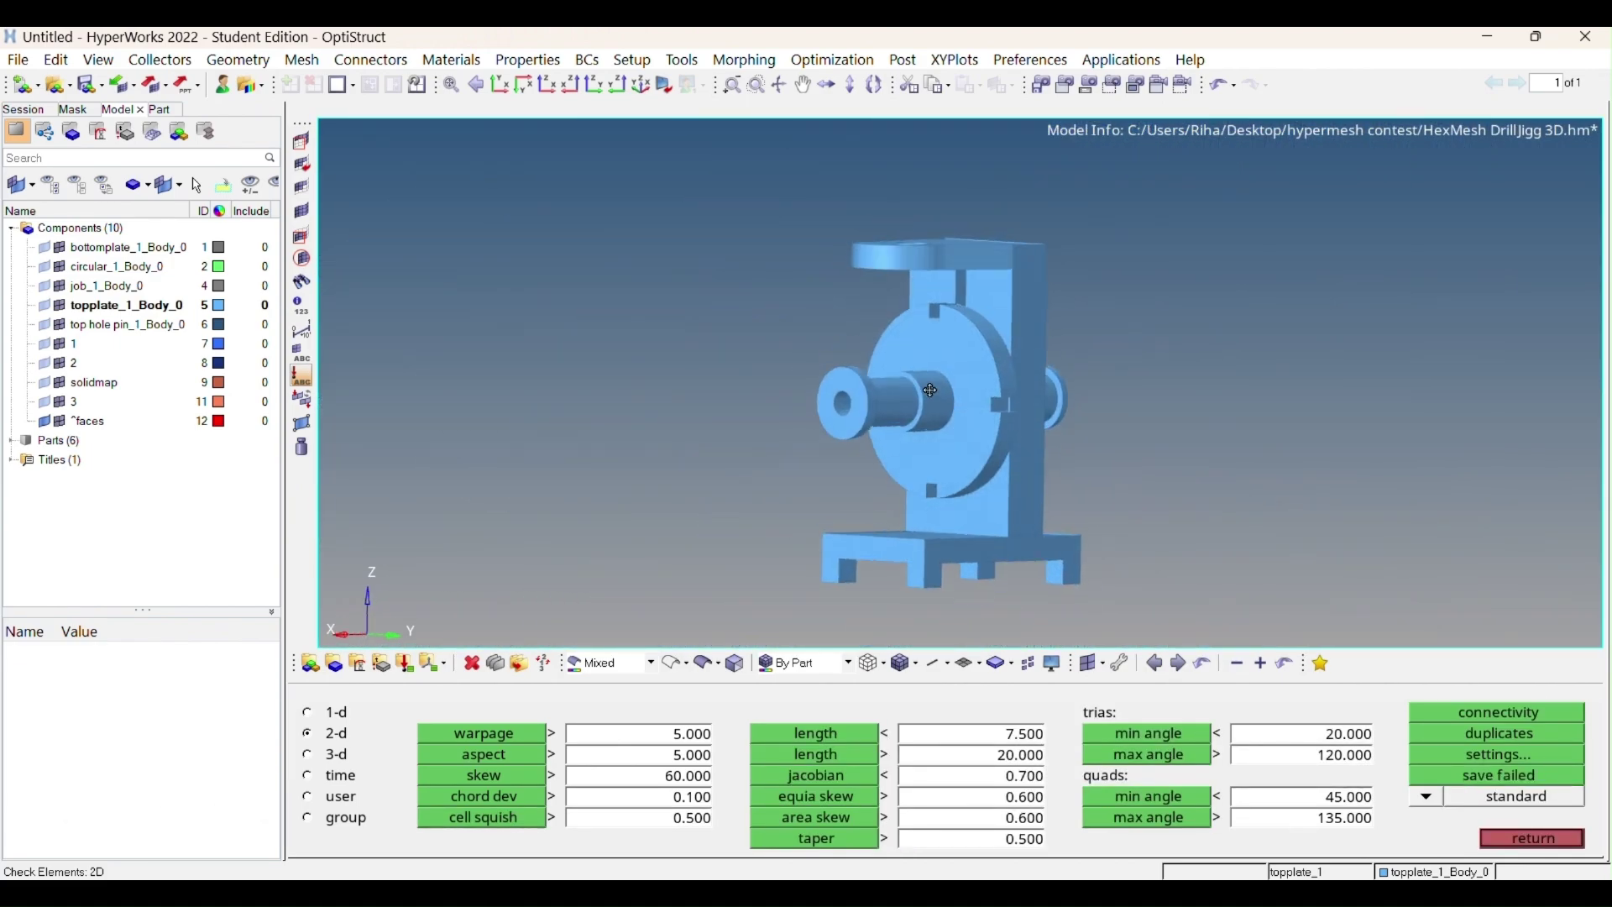